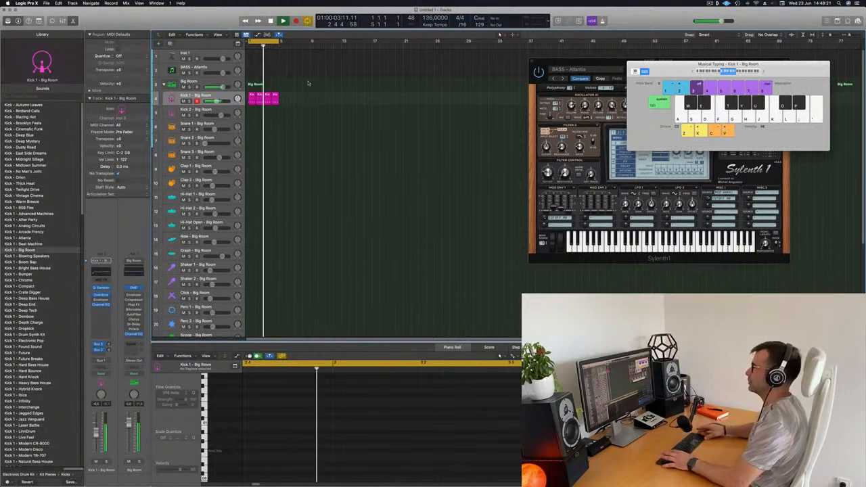
- Stop playback and copy the first Kick 1 region to bar 1 of the Snare 1 track
{"action": "key", "text": "space"}
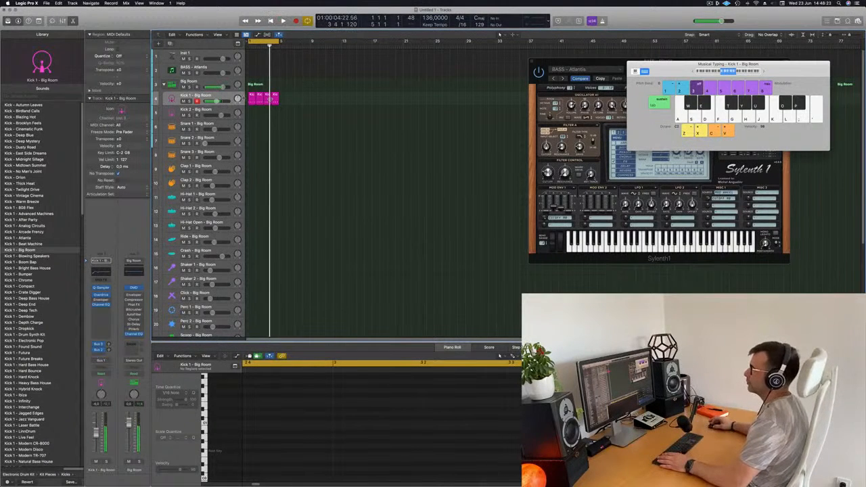
{"action": "left_click", "coordinate": [224, 97]}
{"action": "left_click", "coordinate": [348, 98]}
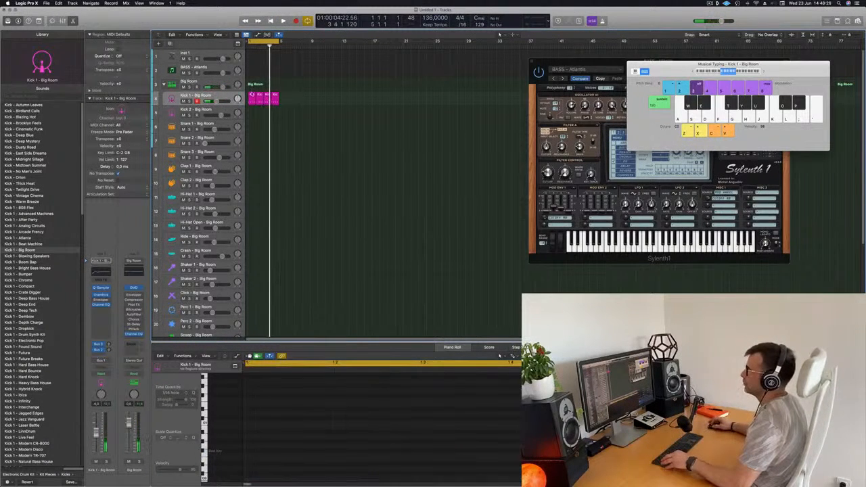
{"action": "left_click", "coordinate": [253, 94]}
{"action": "left_click_drag", "start_coordinate": [253, 96], "coordinate": [252, 123]}
- In the Snare 1 region, delete the notes on beats 1 and 3 and transpose the remaining two up an octave
{"action": "left_click", "coordinate": [269, 454]}
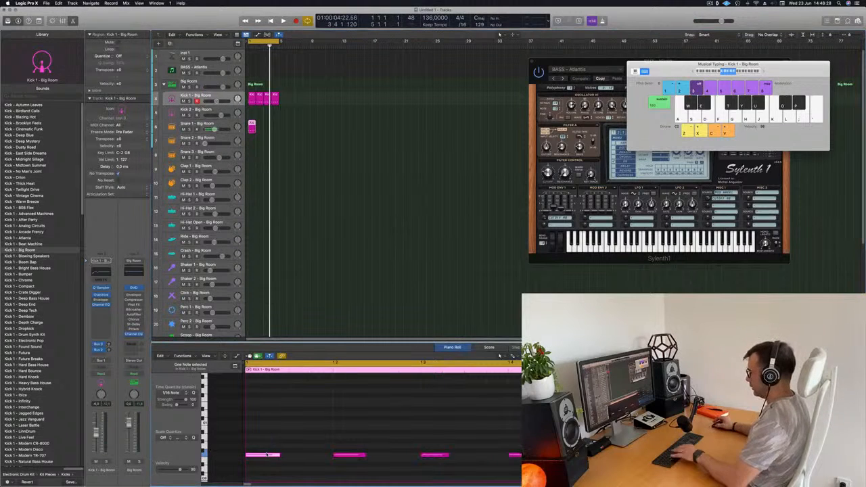
{"action": "key", "text": "Delete"}
{"action": "left_click_drag", "start_coordinate": [331, 432], "coordinate": [548, 485]}
{"action": "key", "text": "alt+shift+Up"}
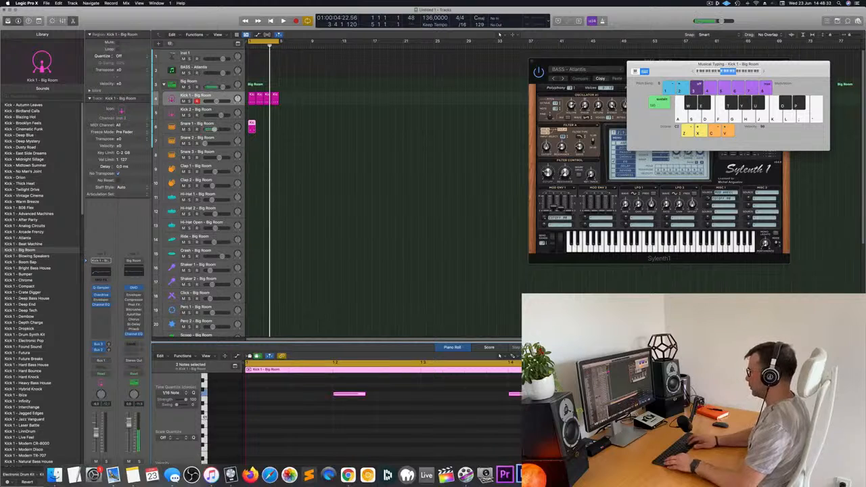
- Audition the snare and repeat its region three times to fill bars 1 to 4, then play the result
{"action": "key", "text": "space"}
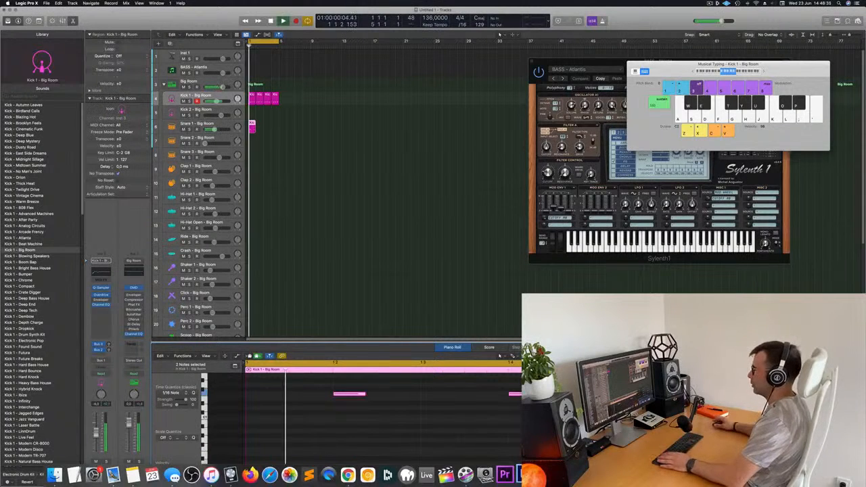
{"action": "scroll", "coordinate": [352, 433], "scroll_direction": "up", "scroll_amount": 3}
{"action": "key", "text": "space"}
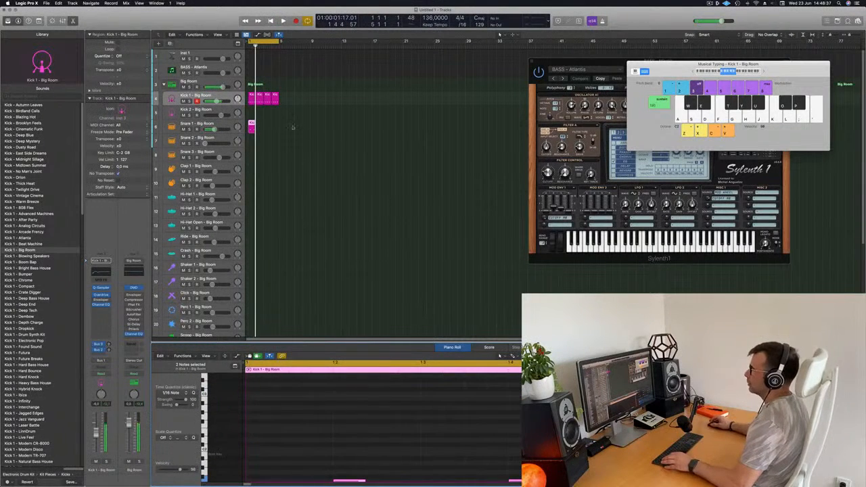
{"action": "key", "text": "super+r"}
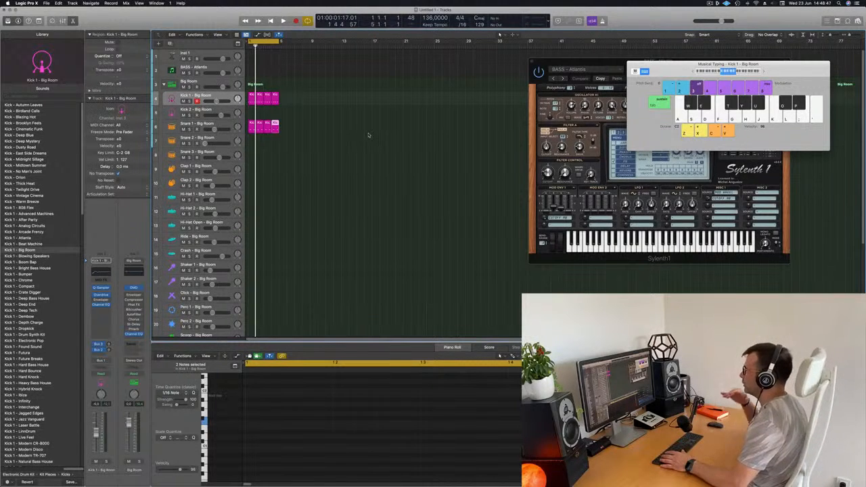
{"action": "key", "text": "space"}
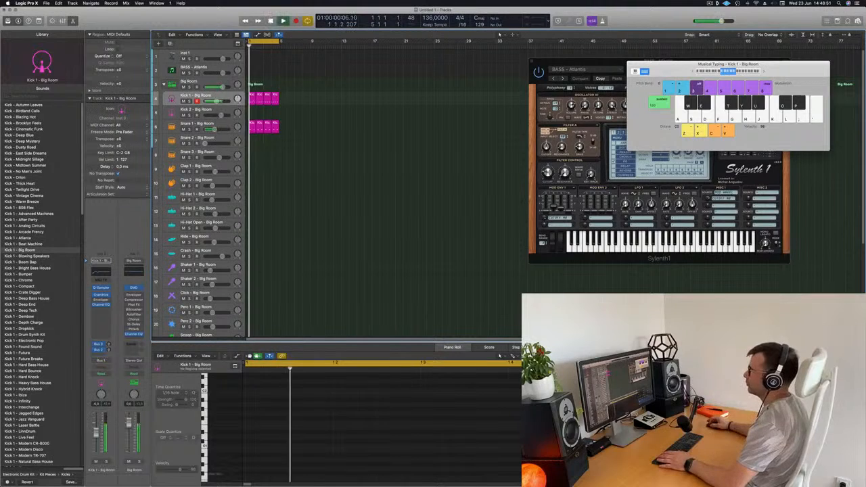
- Move the bar 1 Kick 1 region onto the Hi-Hat 1 track and select its four notes
{"action": "left_click", "coordinate": [252, 100]}
{"action": "left_click_drag", "start_coordinate": [252, 100], "coordinate": [252, 197]}
{"action": "left_click_drag", "start_coordinate": [257, 397], "coordinate": [541, 464]}
{"action": "key", "text": "BackSpace"}
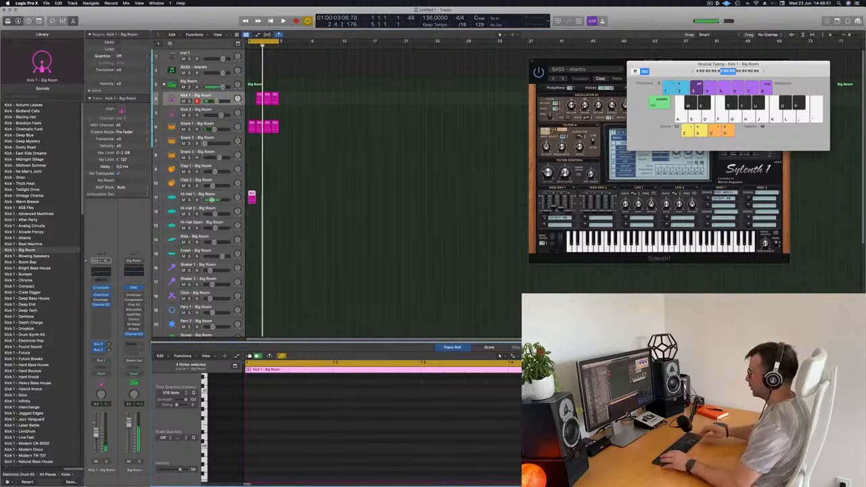
- Shift the four Hi-Hat 1 notes onto the off-beats and up an octave, and audition the pattern
{"action": "scroll", "coordinate": [389, 440], "scroll_direction": "up", "scroll_amount": 5}
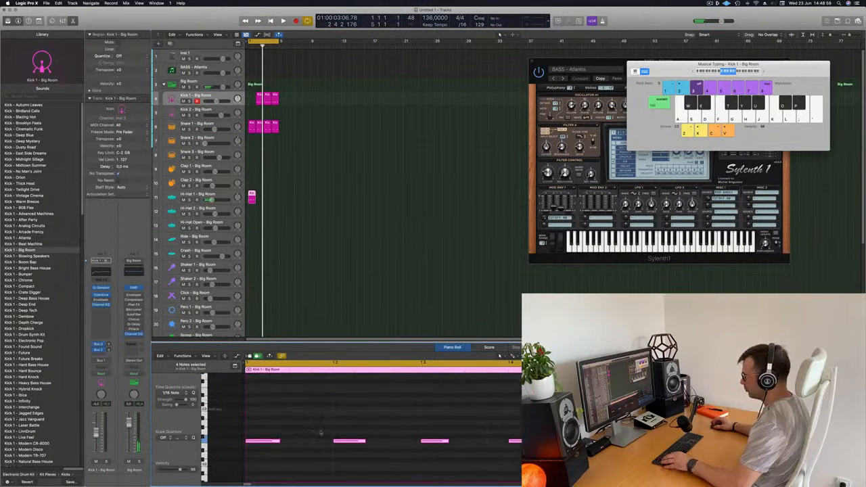
{"action": "left_click_drag", "start_coordinate": [274, 444], "coordinate": [317, 444]}
{"action": "scroll", "coordinate": [317, 443], "scroll_direction": "down", "scroll_amount": 4}
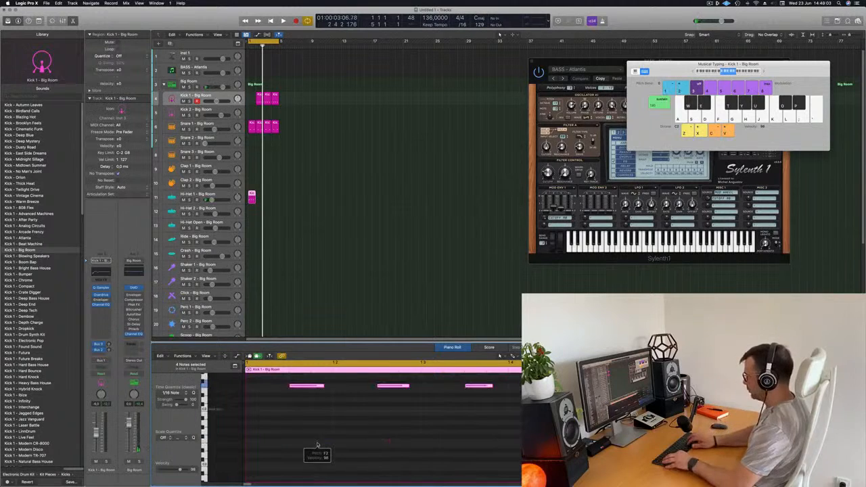
{"action": "key", "text": "space"}
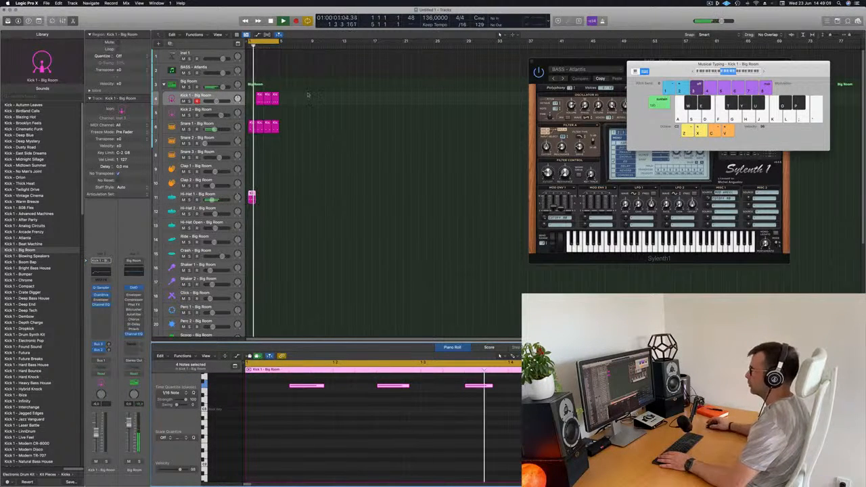
{"action": "key", "text": "space"}
- Copy a Kick 1 region back to bar 1 and duplicate the Hi-Hat 1 region through bar 4
{"action": "left_click_drag", "start_coordinate": [260, 100], "coordinate": [252, 100]}
{"action": "left_click_drag", "start_coordinate": [252, 197], "coordinate": [266, 197]}
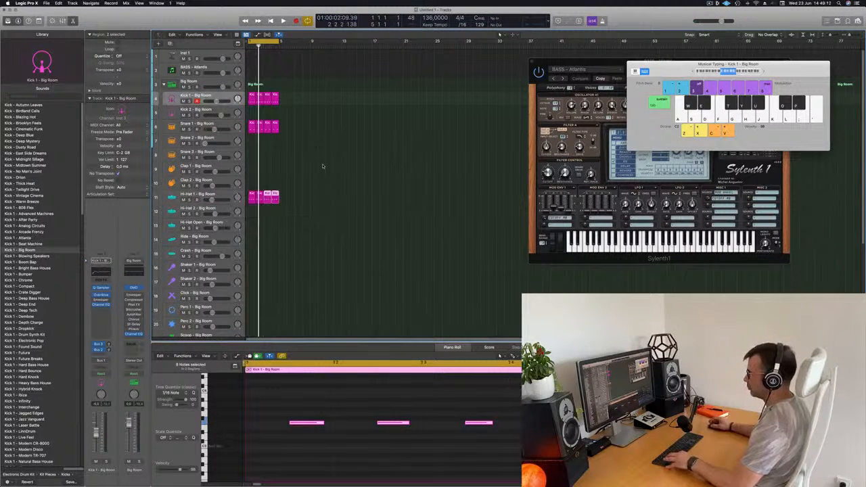
- Name and color all kick, snare and hi-hat regions by their tracks, and clear the selection
{"action": "key", "text": "super+a"}
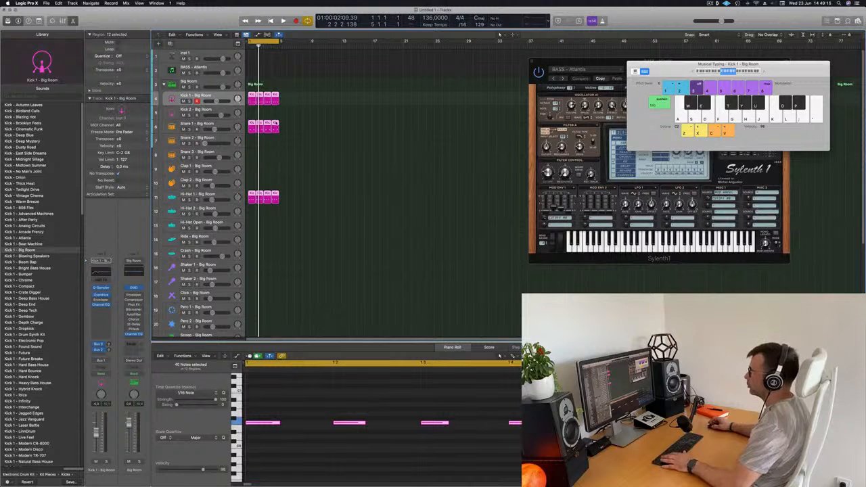
{"action": "right_click", "coordinate": [275, 128]}
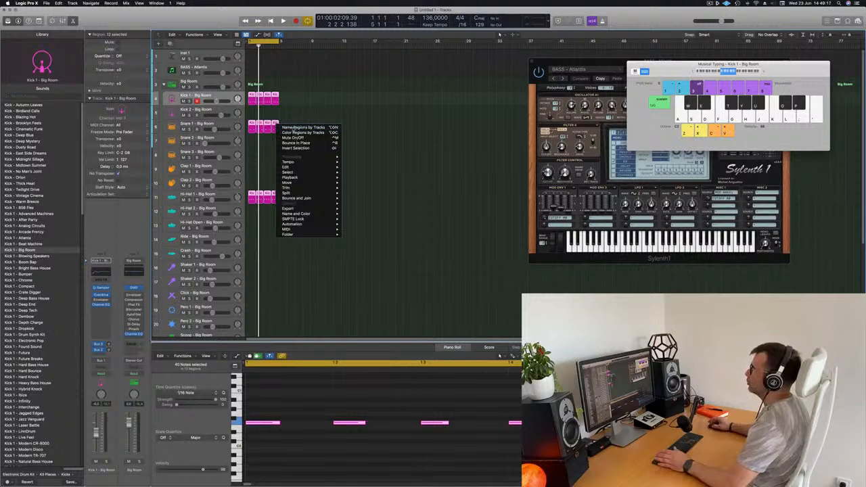
{"action": "left_click", "coordinate": [298, 128]}
{"action": "right_click", "coordinate": [275, 128]}
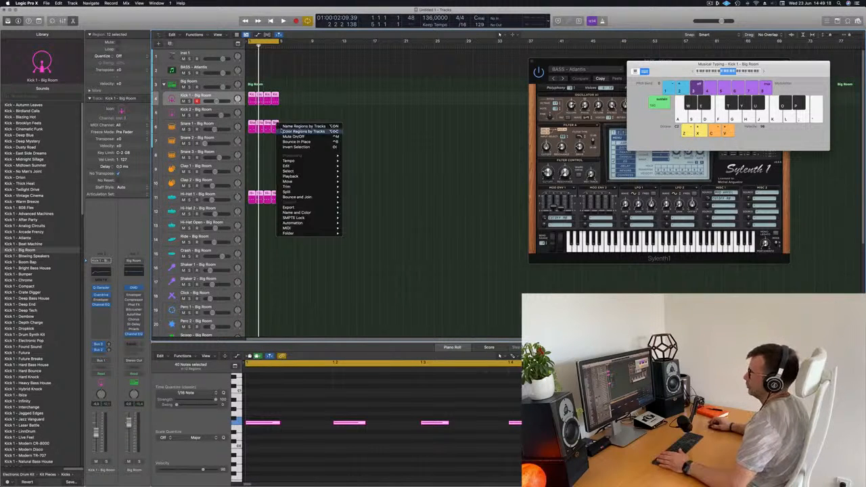
{"action": "left_click", "coordinate": [303, 133]}
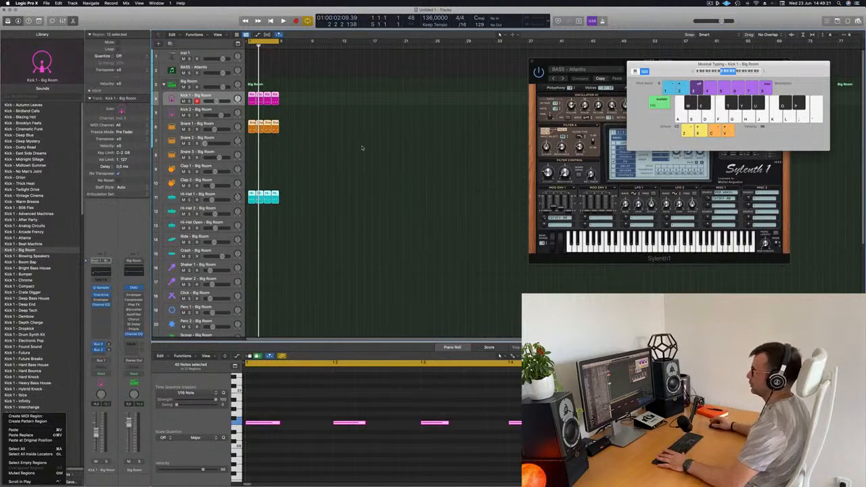
{"action": "left_click", "coordinate": [328, 153]}
- Play the four-bar kick, snare and hi-hat loop from the start to check the groove
{"action": "key", "text": "space"}
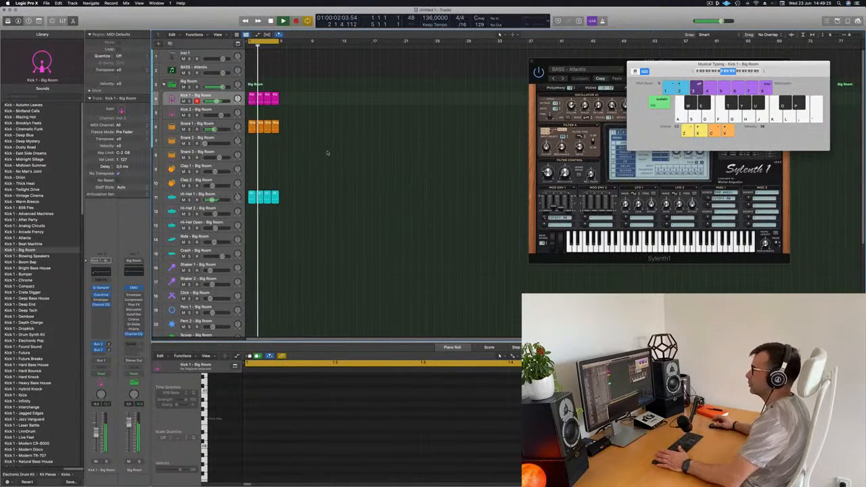
{"action": "scroll", "coordinate": [370, 196], "scroll_direction": "up", "scroll_amount": 5}
{"action": "scroll", "coordinate": [370, 196], "scroll_direction": "up", "scroll_amount": 2}
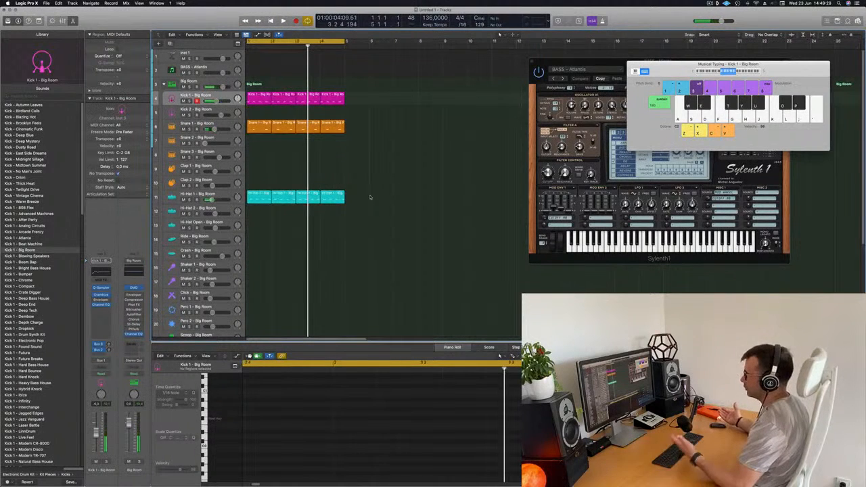
{"action": "key", "text": "Return"}
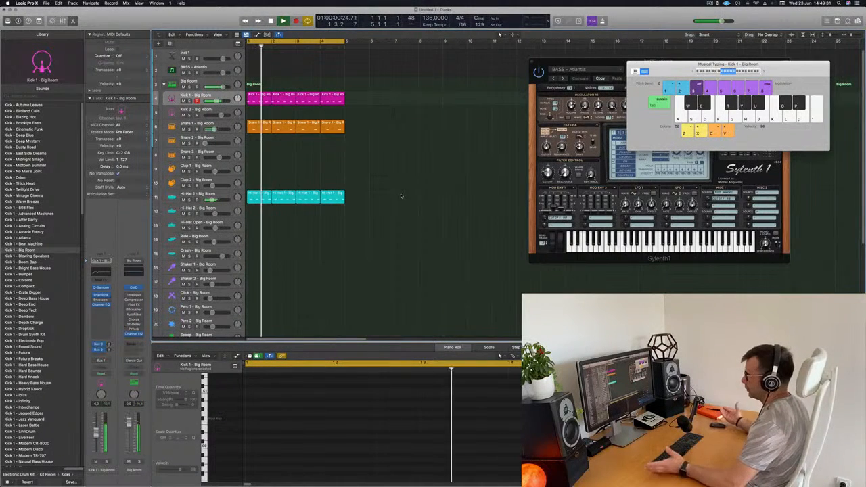
- Copy the first Hi-Hat 1 region to bar 1 of the Hi-Hat 2 track
{"action": "scroll", "coordinate": [401, 196], "scroll_direction": "down", "scroll_amount": 3}
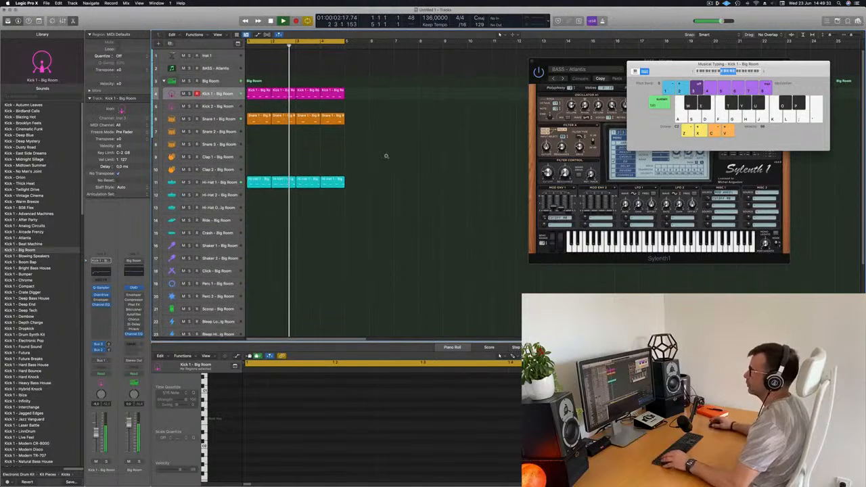
{"action": "scroll", "coordinate": [395, 206], "scroll_direction": "down", "scroll_amount": 1}
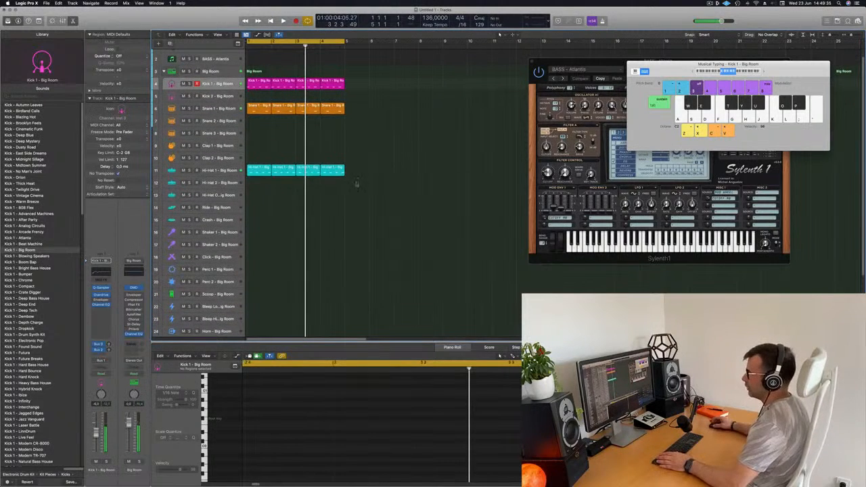
{"action": "left_click", "coordinate": [261, 170]}
{"action": "scroll", "coordinate": [260, 171], "scroll_direction": "left", "scroll_amount": 1}
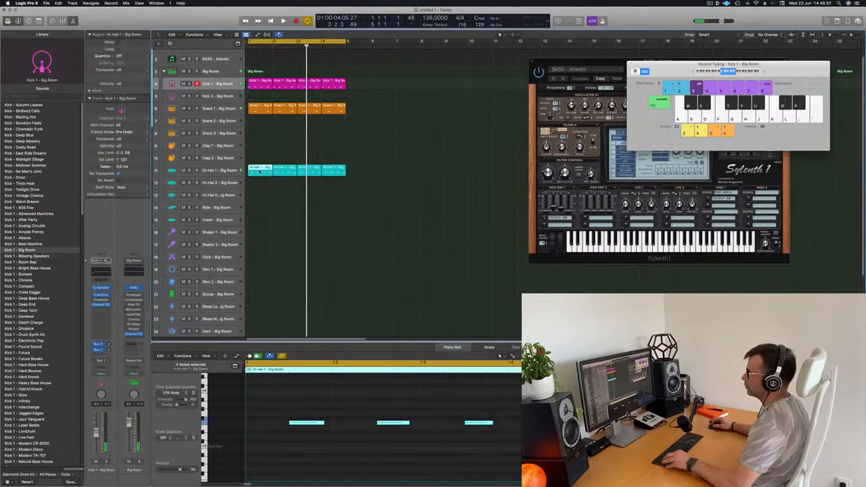
{"action": "left_click_drag", "start_coordinate": [260, 172], "coordinate": [260, 182]}
- Shorten the notes in the Hi-Hat 2 region and duplicate them onto every sixteenth step of the bar
{"action": "scroll", "coordinate": [272, 398], "scroll_direction": "down", "scroll_amount": 3}
{"action": "left_click_drag", "start_coordinate": [269, 396], "coordinate": [526, 482]}
{"action": "left_click_drag", "start_coordinate": [492, 417], "coordinate": [470, 417]}
{"action": "mouse_move", "coordinate": [278, 418]}
{"action": "left_mouse_down"}
{"action": "mouse_move", "coordinate": [247, 419]}
{"action": "mouse_move", "coordinate": [279, 419]}
{"action": "left_mouse_up"}
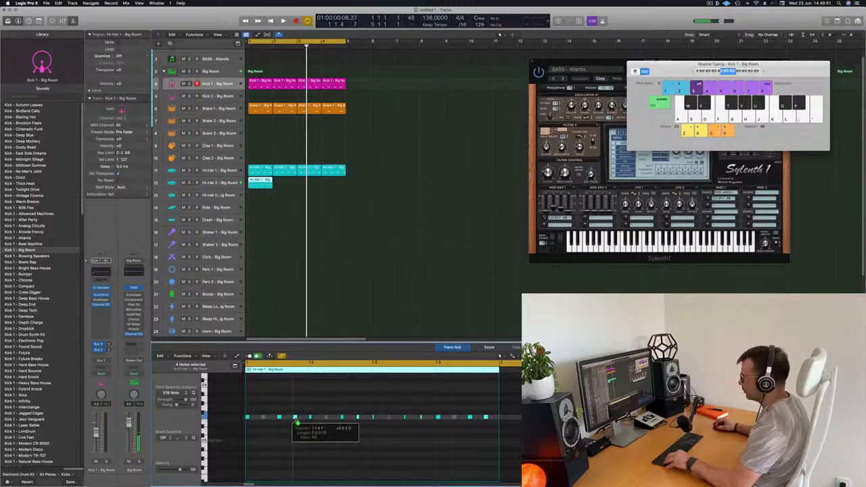
- Repeat the Hi-Hat 2 region three times to fill bars 1 to 4
{"action": "left_click", "coordinate": [262, 181]}
{"action": "key", "text": "super+r"}
{"action": "key", "text": "super+r"}
{"action": "key", "text": "super+r"}
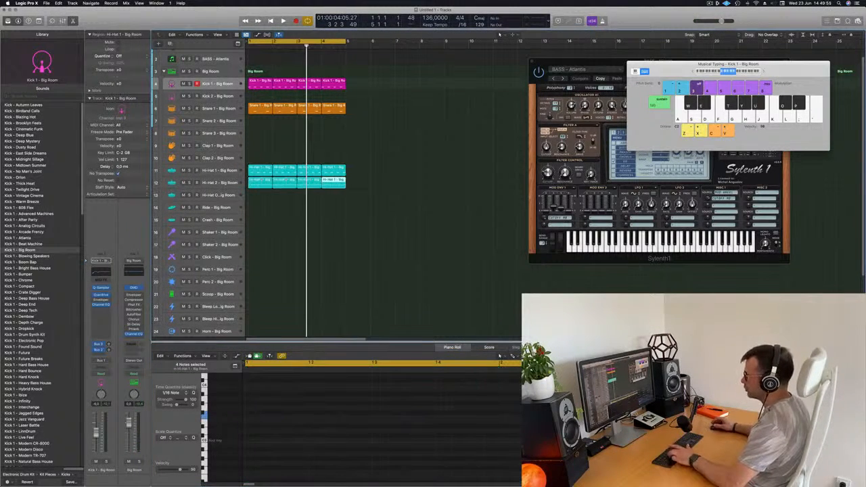
- Select the Hi-Hat 2 track with its regions and play the loop from the start
{"action": "left_click", "coordinate": [234, 183]}
{"action": "key", "text": "Return"}
{"action": "key", "text": "space"}
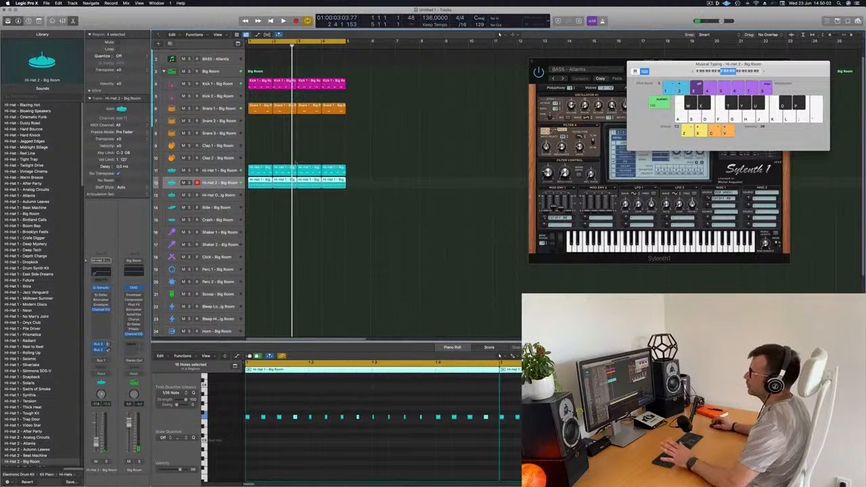
{"action": "key", "text": "Return"}
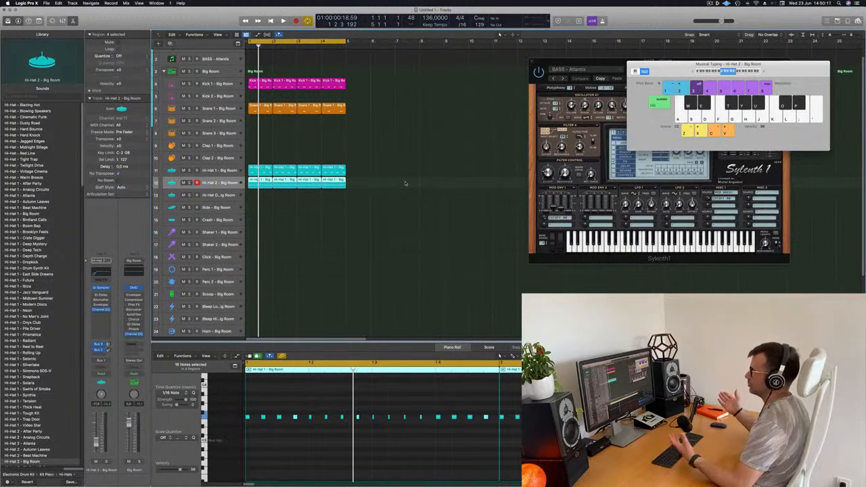
- Duplicate the whole Big Room drum kit track stack with its settings
{"action": "scroll", "coordinate": [333, 209], "scroll_direction": "down", "scroll_amount": 2}
{"action": "scroll", "coordinate": [408, 153], "scroll_direction": "down", "scroll_amount": 4}
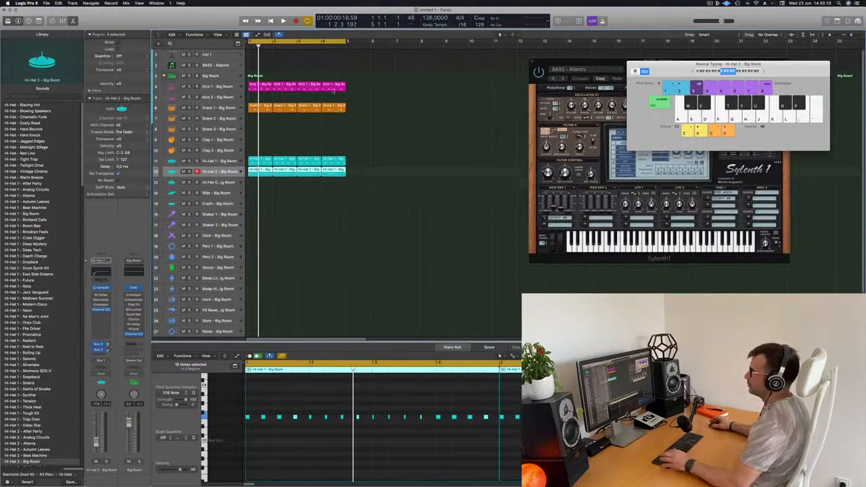
{"action": "left_click", "coordinate": [218, 72]}
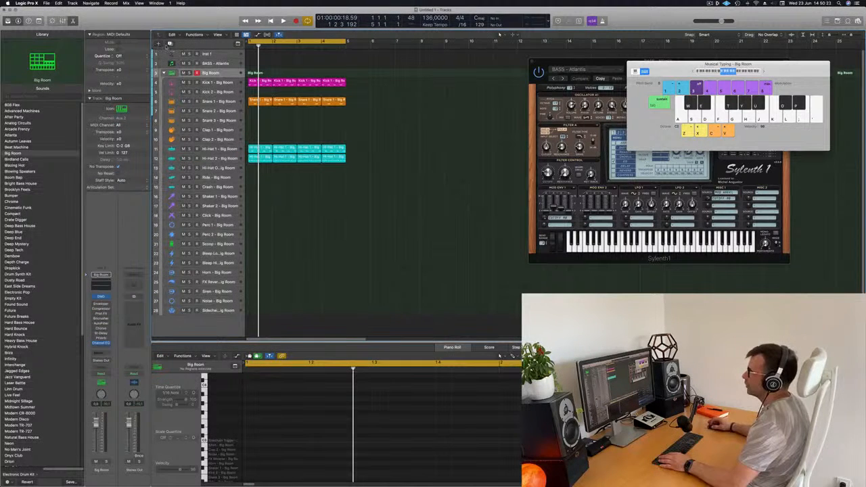
{"action": "key", "text": "super+d"}
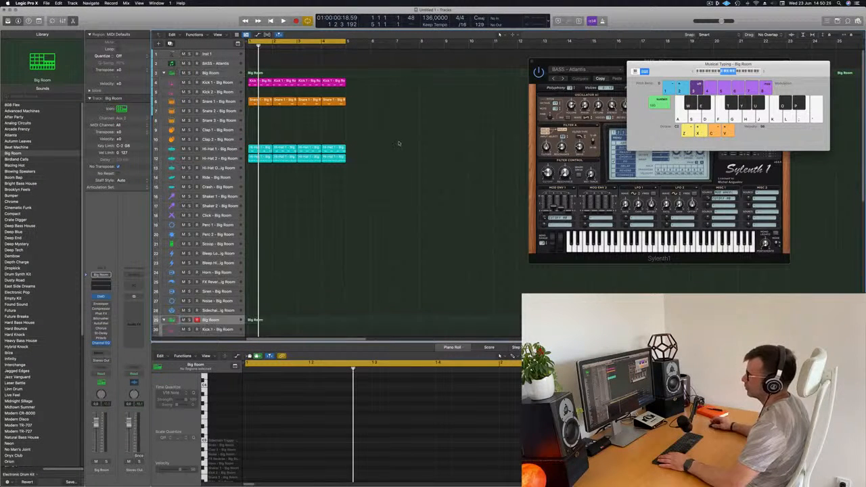
- Copy the four Hi-Hat 2 regions to the duplicated kit's Hi-Hat 2 track and delete the originals
{"action": "scroll", "coordinate": [379, 143], "scroll_direction": "down", "scroll_amount": 3}
{"action": "left_click_drag", "start_coordinate": [329, 113], "coordinate": [257, 301]}
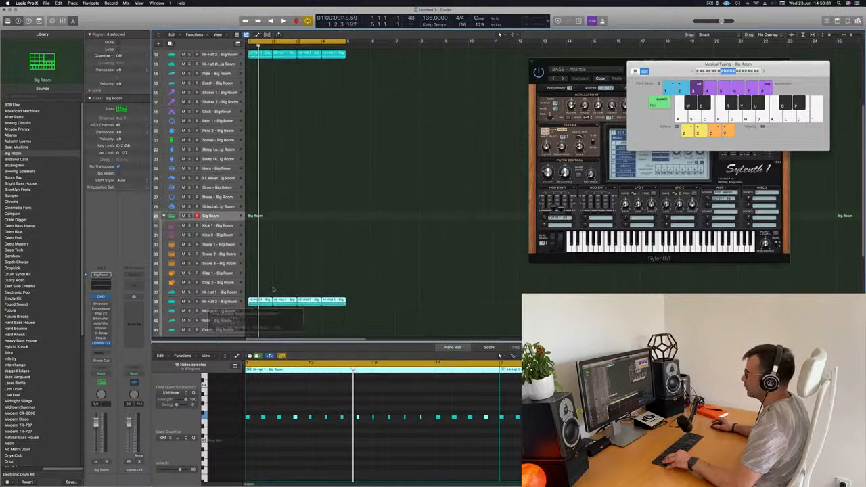
{"action": "scroll", "coordinate": [340, 145], "scroll_direction": "up", "scroll_amount": 5}
{"action": "left_click_drag", "start_coordinate": [360, 134], "coordinate": [258, 140]}
{"action": "key", "text": "Delete"}
- Play the loop and check the Hi-Hat 2 regions on the duplicated drum kit
{"action": "key", "text": "space"}
{"action": "scroll", "coordinate": [306, 154], "scroll_direction": "down", "scroll_amount": 4}
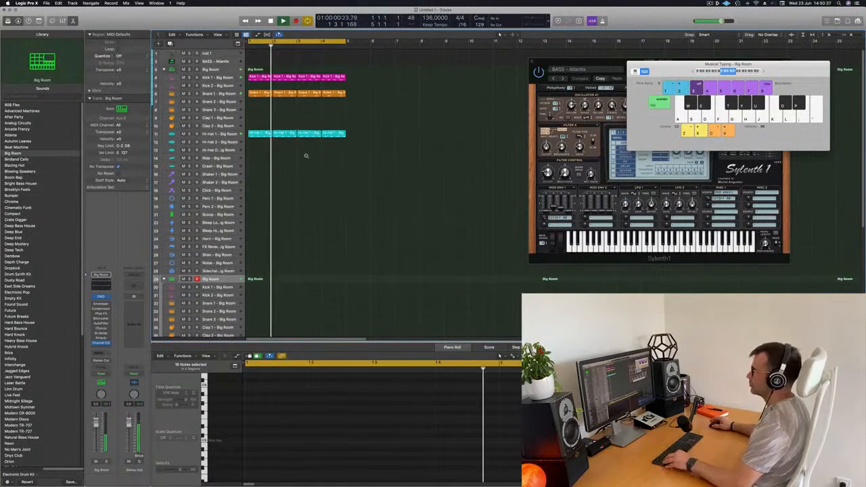
{"action": "scroll", "coordinate": [328, 161], "scroll_direction": "left", "scroll_amount": 5}
{"action": "scroll", "coordinate": [345, 168], "scroll_direction": "right", "scroll_amount": 4}
{"action": "scroll", "coordinate": [348, 169], "scroll_direction": "down", "scroll_amount": 4}
{"action": "scroll", "coordinate": [291, 265], "scroll_direction": "down", "scroll_amount": 2}
{"action": "key", "text": "space"}
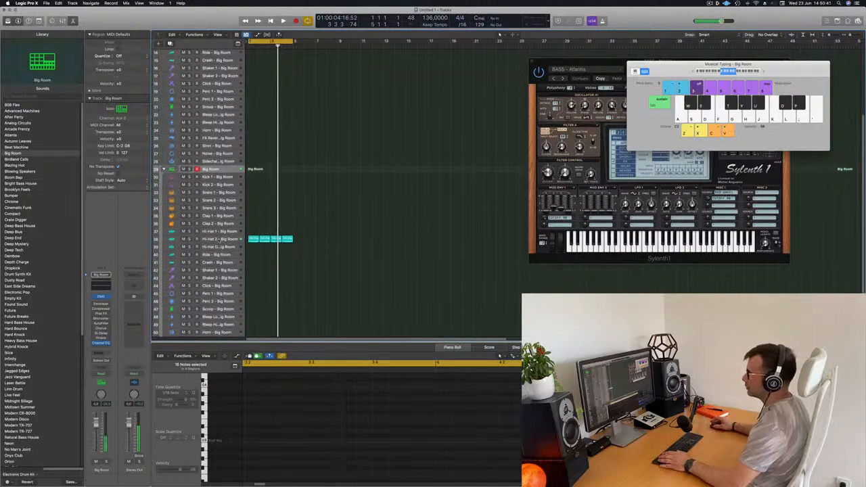
- During playback, open the duplicated kit's Hi-Hat 2 channel EQ and set the low cut to 800 Hz at 24 dB/Oct
{"action": "left_click", "coordinate": [219, 240]}
{"action": "key", "text": "space"}
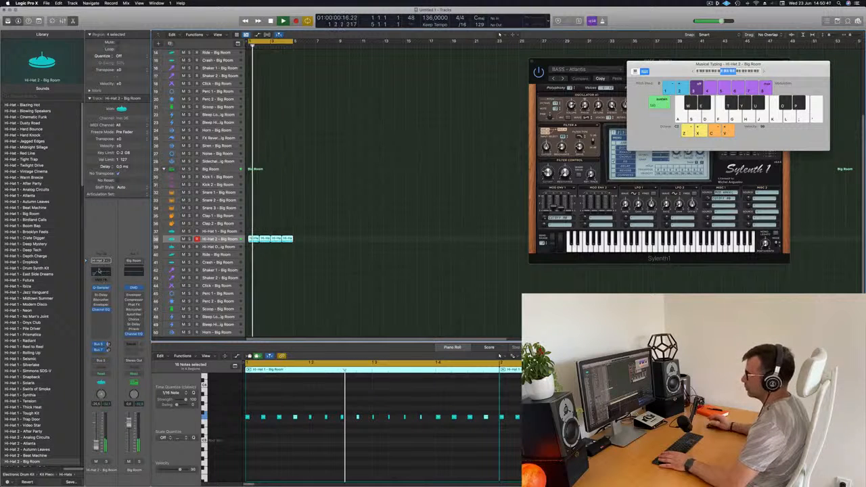
{"action": "left_click", "coordinate": [101, 272]}
{"action": "left_click_drag", "start_coordinate": [389, 203], "coordinate": [515, 206]}
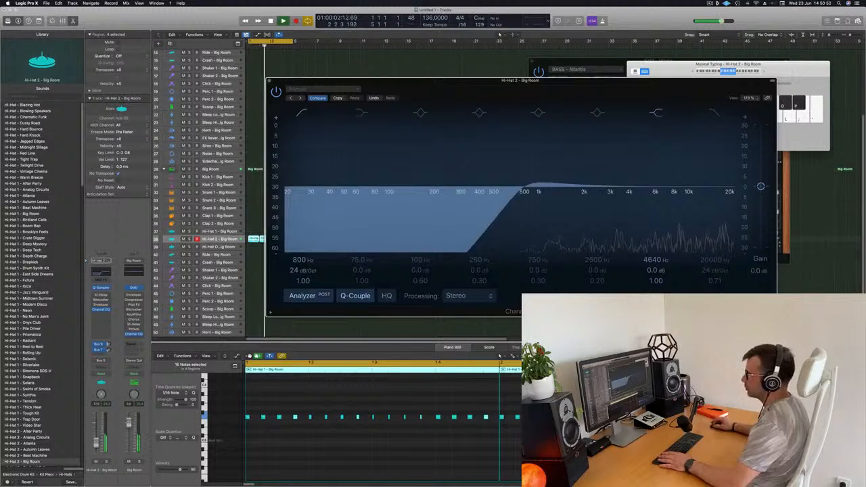
- Open the Stereo Delay on the duplicated kit's Hi-Hat 2 channel and set its output mix to 28% left and 23% right
{"action": "left_click_drag", "start_coordinate": [96, 445], "coordinate": [96, 443]}
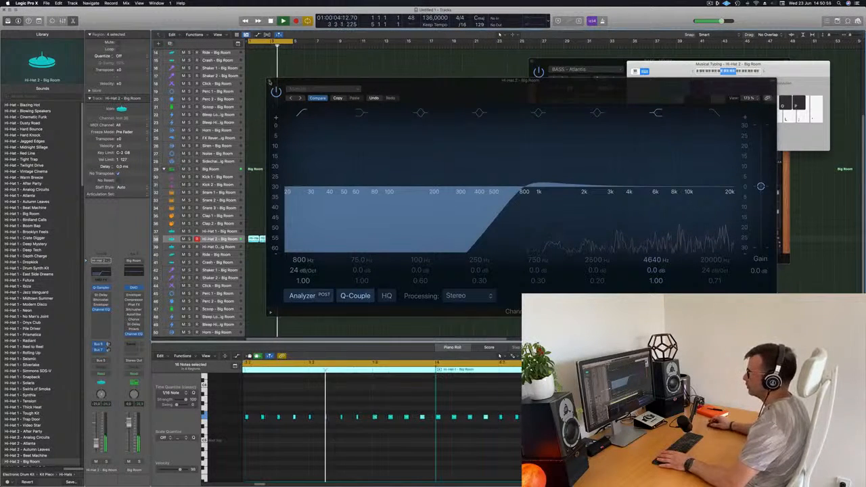
{"action": "left_click", "coordinate": [103, 296]}
{"action": "left_click", "coordinate": [103, 295]}
{"action": "left_click", "coordinate": [103, 296]}
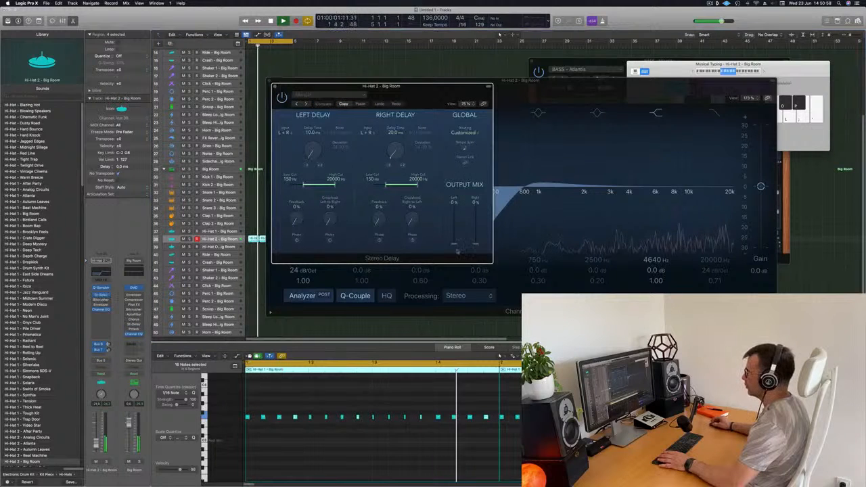
{"action": "mouse_move", "coordinate": [457, 252]}
{"action": "left_mouse_down"}
{"action": "mouse_move", "coordinate": [456, 233]}
{"action": "mouse_move", "coordinate": [477, 234]}
{"action": "mouse_move", "coordinate": [455, 237]}
{"action": "left_mouse_up"}
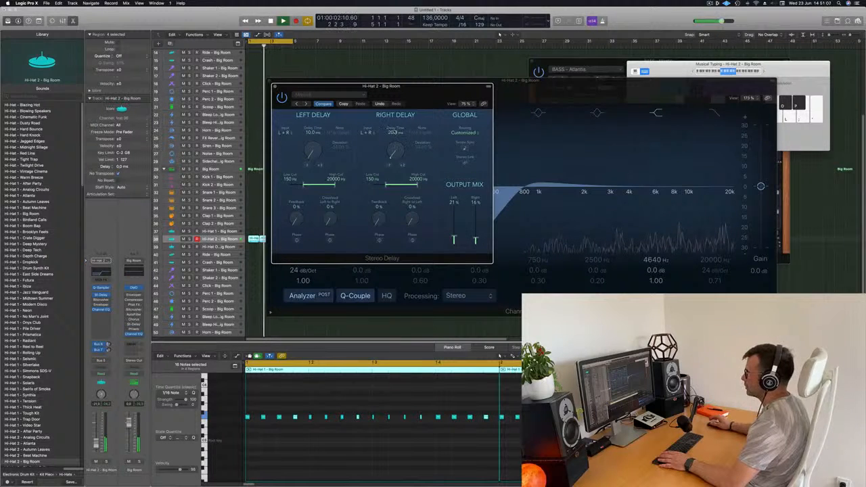
{"action": "left_click_drag", "start_coordinate": [476, 240], "coordinate": [476, 188]}
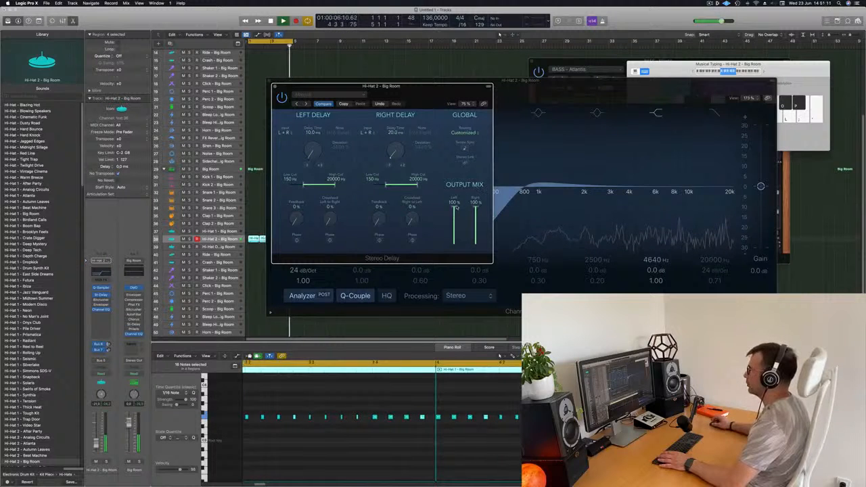
{"action": "left_click_drag", "start_coordinate": [454, 249], "coordinate": [454, 236]}
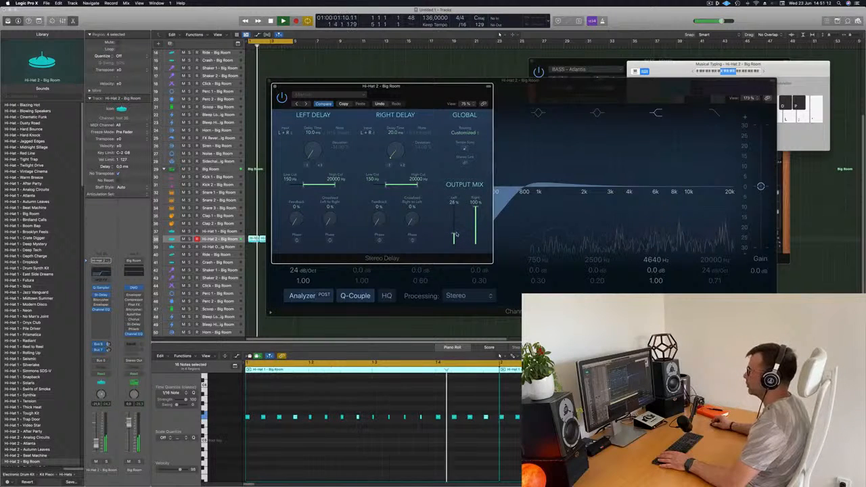
{"action": "left_click_drag", "start_coordinate": [476, 207], "coordinate": [475, 237]}
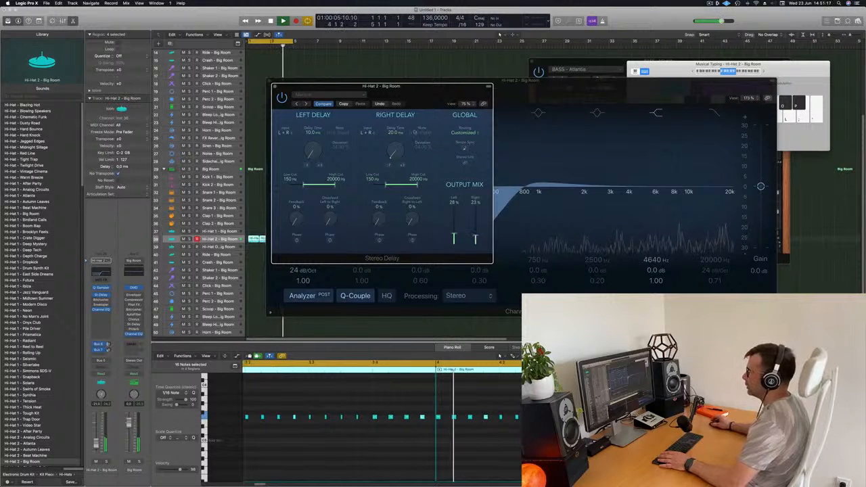
- Close the Stereo Delay and Channel EQ windows and play the loop with no region selected
{"action": "left_click", "coordinate": [275, 86]}
{"action": "left_click_drag", "start_coordinate": [314, 84], "coordinate": [387, 84]}
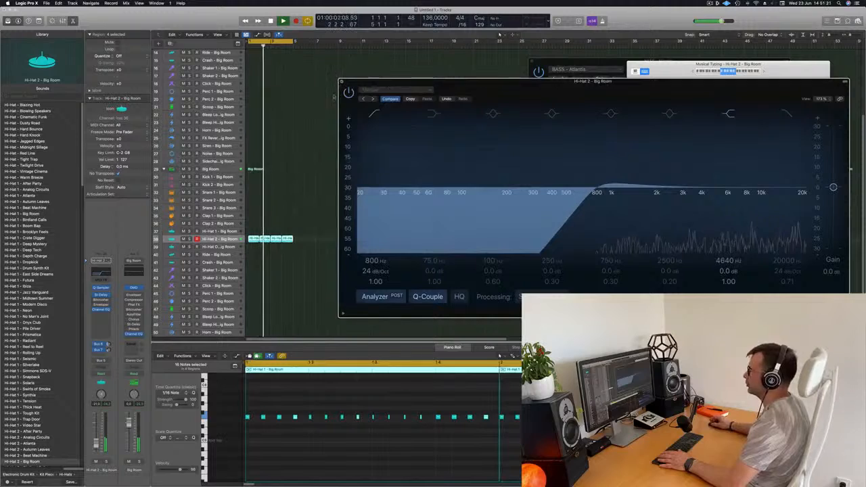
{"action": "left_click", "coordinate": [341, 82]}
{"action": "scroll", "coordinate": [311, 171], "scroll_direction": "up", "scroll_amount": 5}
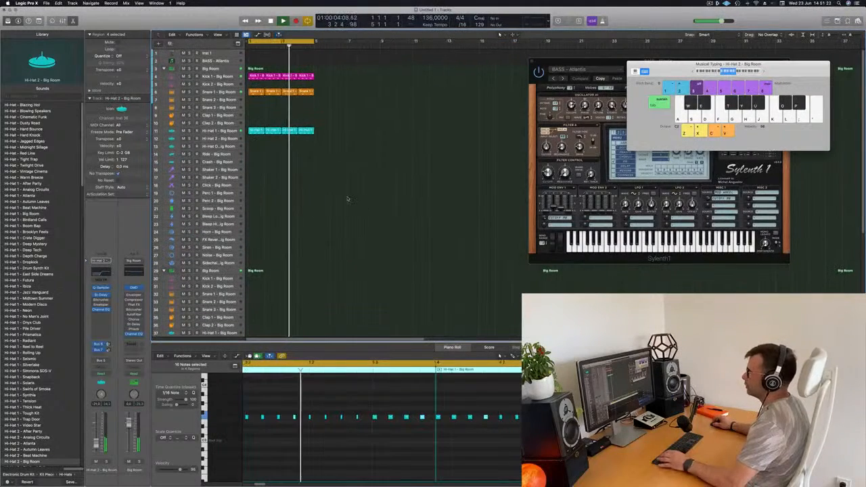
{"action": "key", "text": "space"}
{"action": "key", "text": "space"}
{"action": "left_click", "coordinate": [333, 114]}
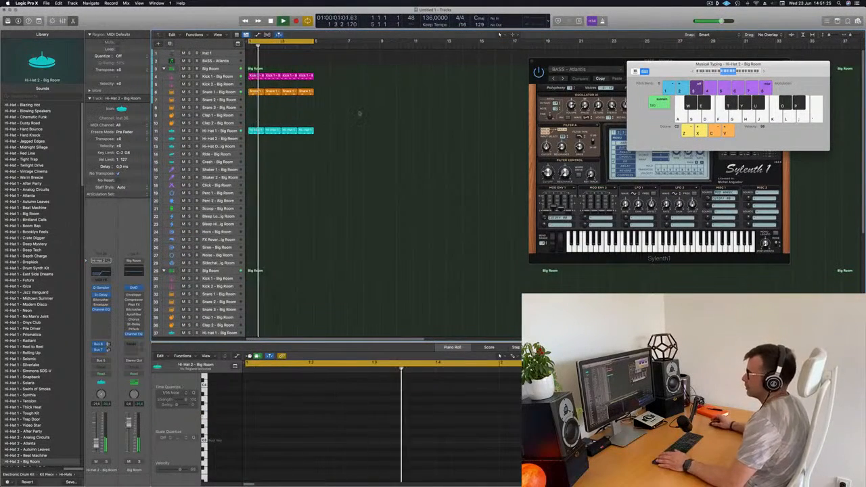
- Copy the first Hi-Hat 1 region to the Ride track and duplicate its four notes an eighth note earlier
{"action": "left_click", "coordinate": [251, 130]}
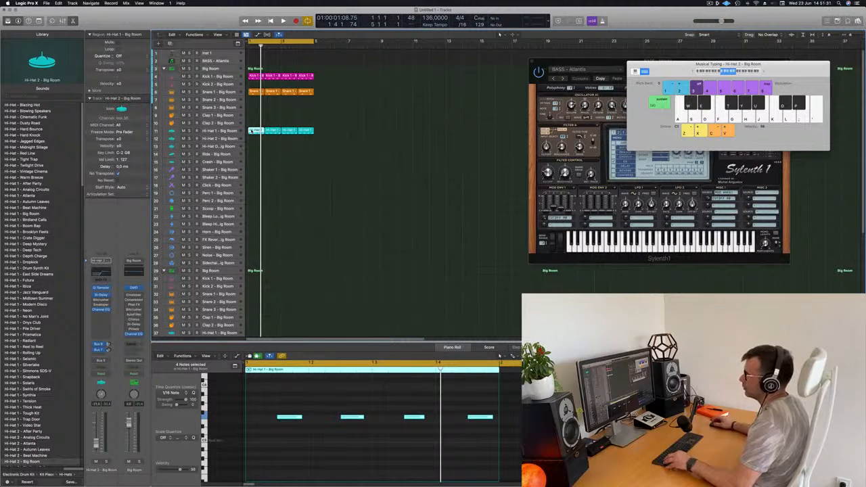
{"action": "left_click_drag", "start_coordinate": [251, 130], "coordinate": [255, 154]}
{"action": "left_click_drag", "start_coordinate": [266, 412], "coordinate": [517, 437]}
{"action": "left_click_drag", "start_coordinate": [302, 417], "coordinate": [261, 418]}
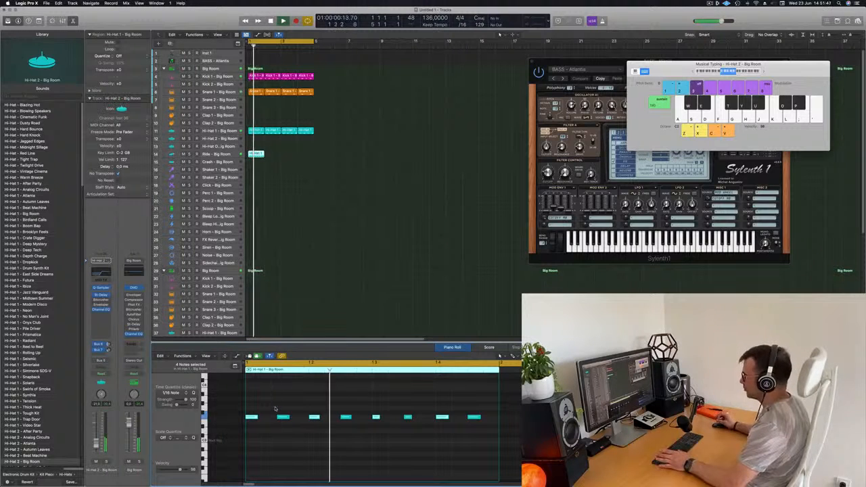
- Play the loop with the Ride track selected to check the new one-bar Ride pattern
{"action": "key", "text": "space"}
{"action": "key", "text": "space"}
{"action": "left_click", "coordinate": [218, 154]}
{"action": "key", "text": "space"}
{"action": "key", "text": "space"}
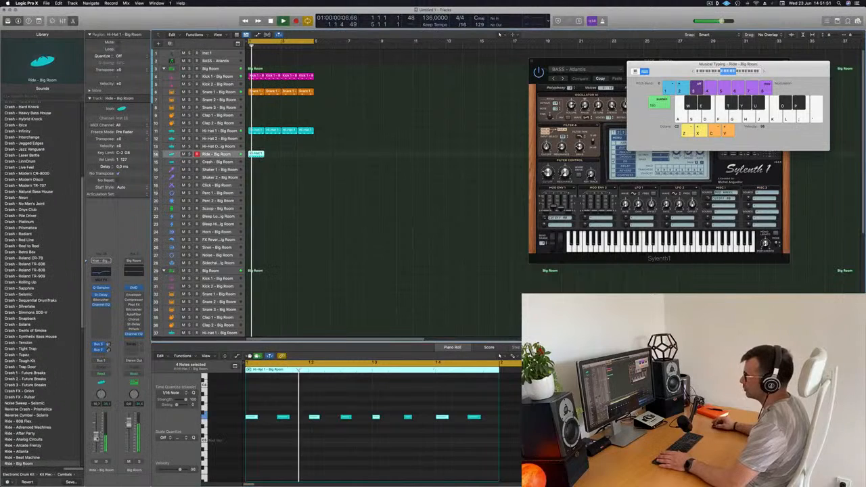
{"action": "key", "text": "space"}
{"action": "key", "text": "space"}
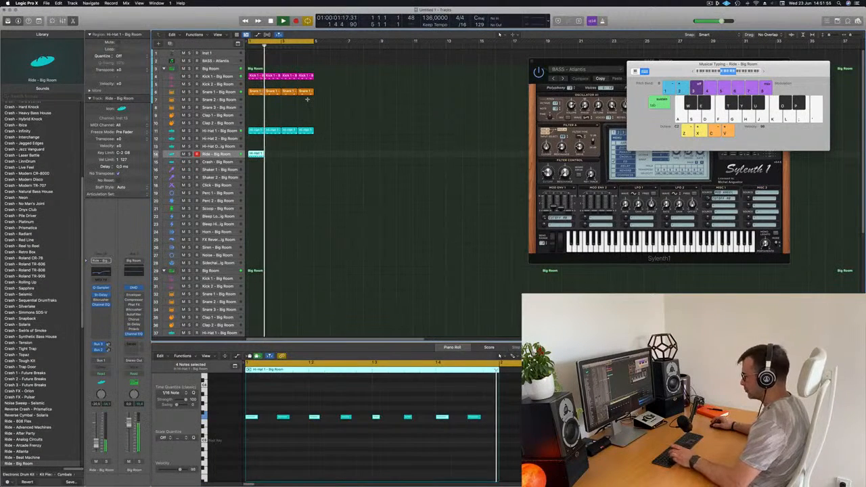
- Repeat the Ride region three times to fill four bars and play the loop
{"action": "key", "text": "super+r"}
{"action": "key", "text": "super+r"}
{"action": "key", "text": "super+r"}
{"action": "key", "text": "space"}
{"action": "key", "text": "space"}
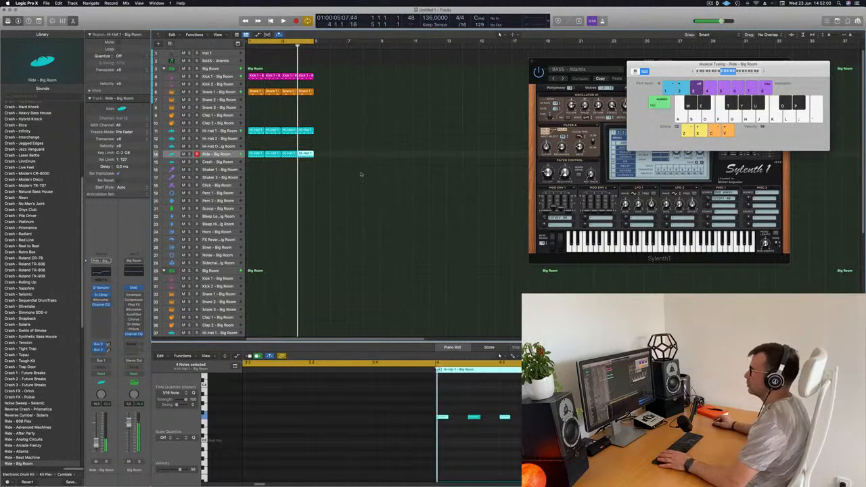
{"action": "key", "text": "space"}
{"action": "scroll", "coordinate": [347, 187], "scroll_direction": "down", "scroll_amount": 4}
{"action": "left_click", "coordinate": [337, 140]}
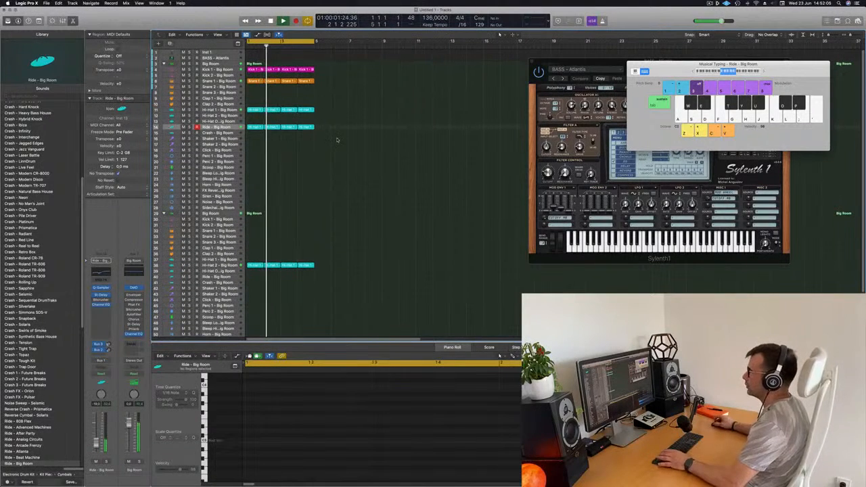
- Move the first Ride region to the Crash track and delete all its notes except the first
{"action": "left_click_drag", "start_coordinate": [257, 126], "coordinate": [254, 133]}
{"action": "left_click_drag", "start_coordinate": [277, 400], "coordinate": [522, 448]}
{"action": "key", "text": "Delete"}
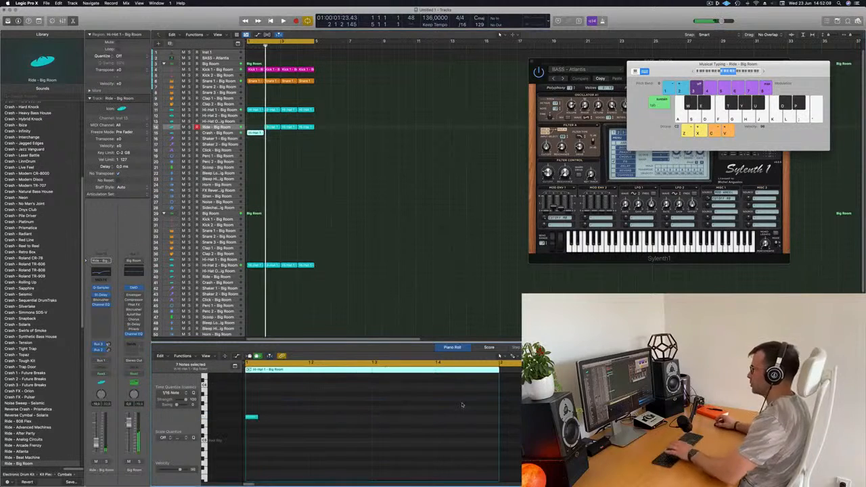
- Copy the bar 2 Ride region back to bar 1 and play the loop
{"action": "left_click", "coordinate": [272, 128]}
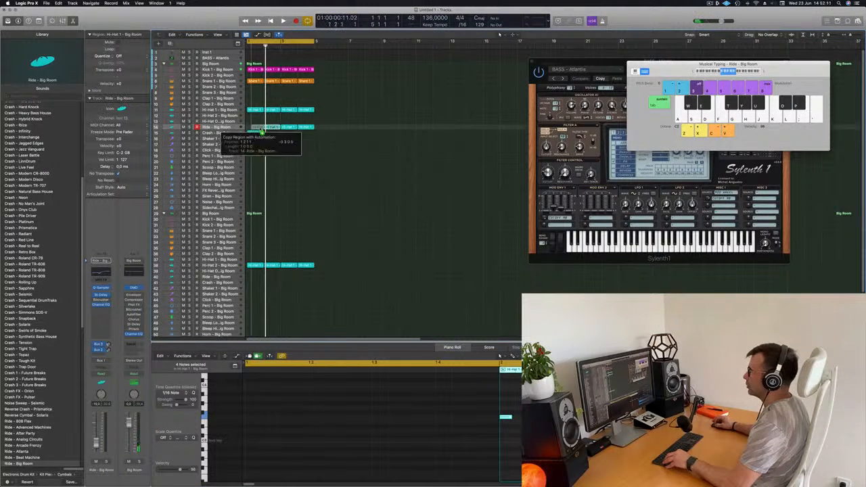
{"action": "left_click_drag", "start_coordinate": [257, 130], "coordinate": [256, 132]}
{"action": "key", "text": "space"}
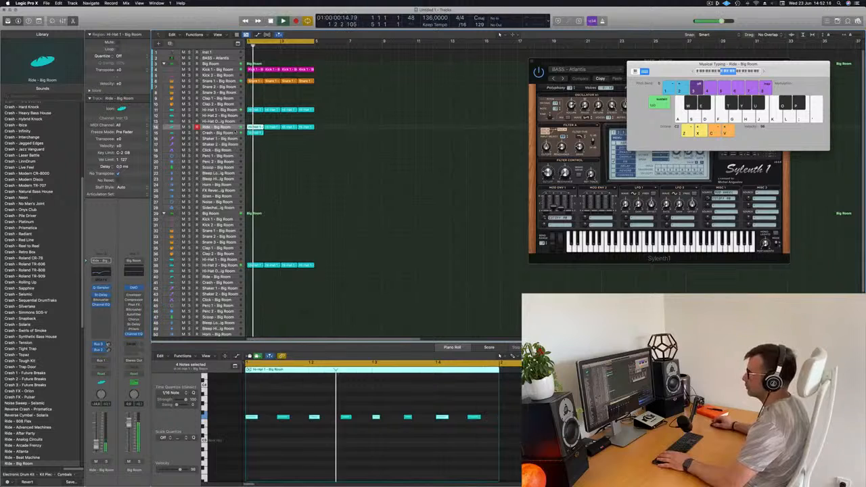
- Select the Crash track and copy its one-note region from bar 1 to bar 3
{"action": "left_click", "coordinate": [234, 133]}
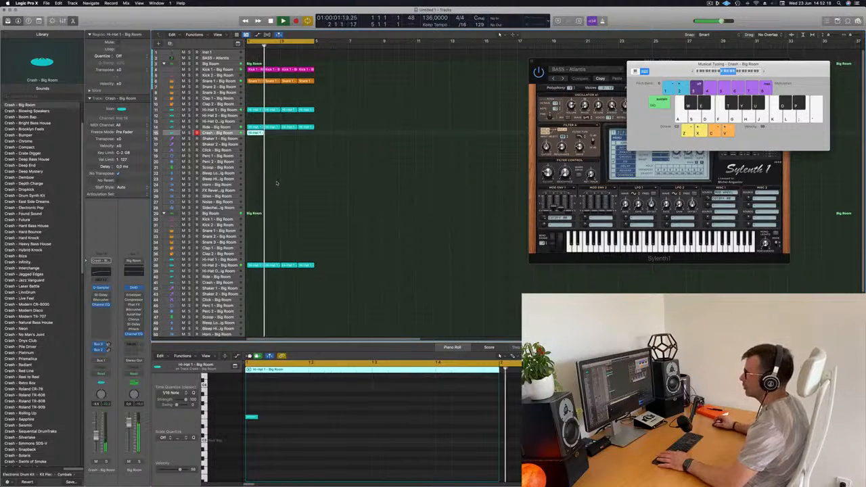
{"action": "left_click_drag", "start_coordinate": [254, 133], "coordinate": [288, 133]}
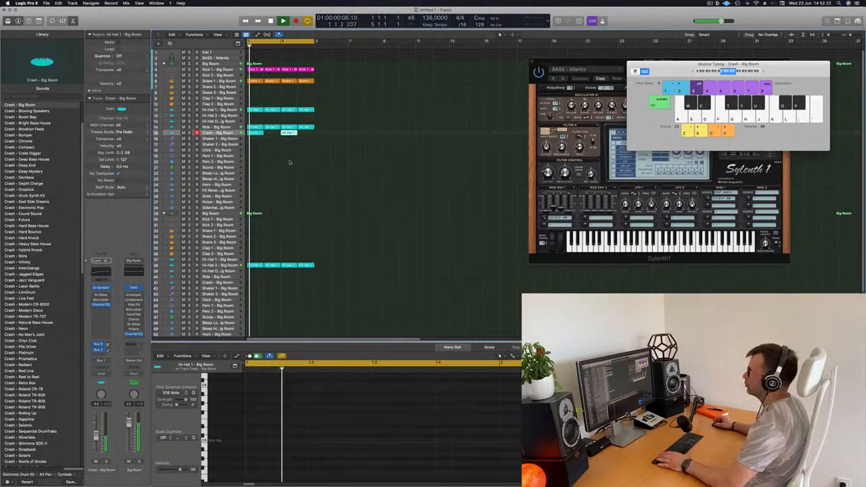
{"action": "scroll", "coordinate": [313, 159], "scroll_direction": "up", "scroll_amount": 4}
{"action": "scroll", "coordinate": [350, 168], "scroll_direction": "down", "scroll_amount": 2}
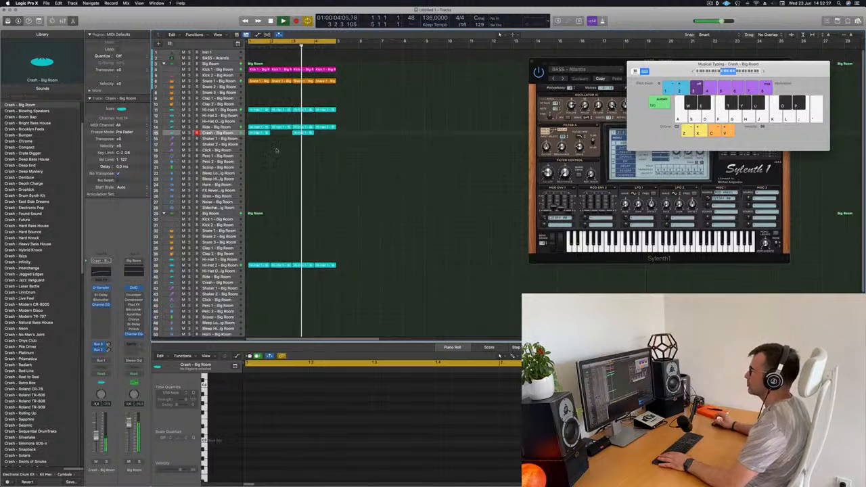
- Copy the first Snare 1 region to bar 1 of the Click track
{"action": "left_click", "coordinate": [258, 81]}
{"action": "left_click_drag", "start_coordinate": [258, 82], "coordinate": [255, 150]}
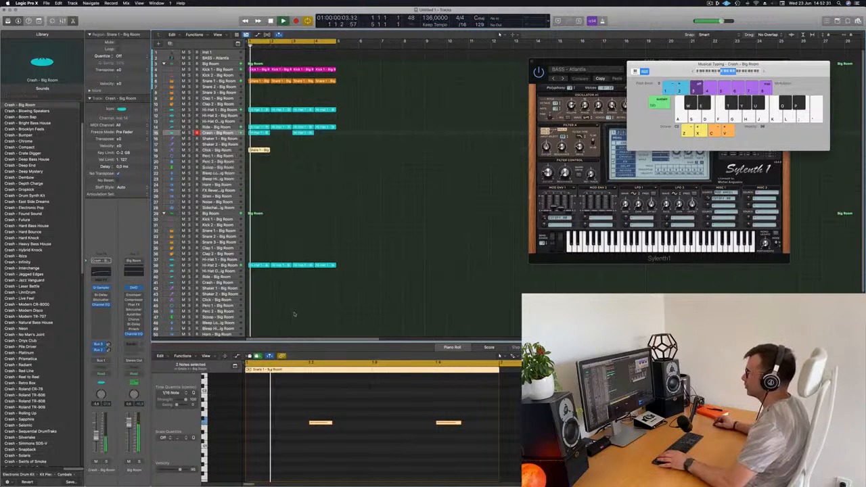
- Select the two notes of the Click track's region and transpose them up by octaves while the loop plays
{"action": "scroll", "coordinate": [284, 449], "scroll_direction": "down", "scroll_amount": 2}
{"action": "left_click_drag", "start_coordinate": [301, 402], "coordinate": [450, 468]}
{"action": "key", "text": "space"}
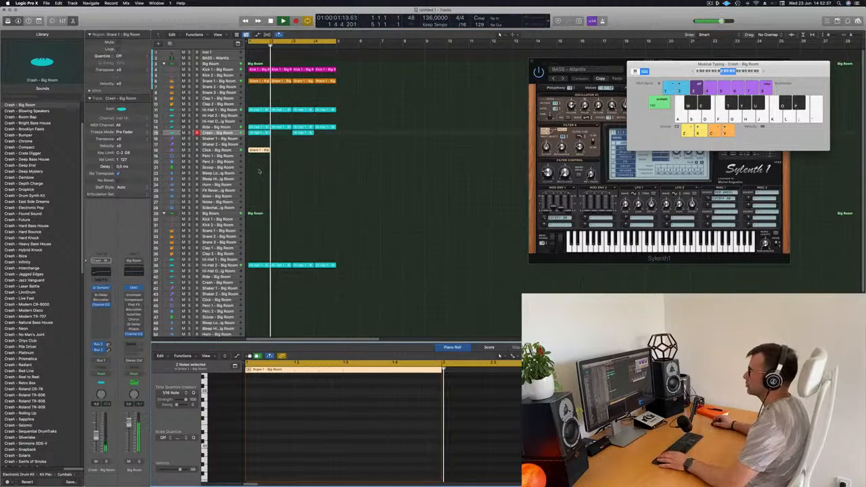
{"action": "scroll", "coordinate": [289, 442], "scroll_direction": "up", "scroll_amount": 5}
{"action": "scroll", "coordinate": [289, 442], "scroll_direction": "down", "scroll_amount": 2}
{"action": "left_click_drag", "start_coordinate": [285, 438], "coordinate": [427, 463]}
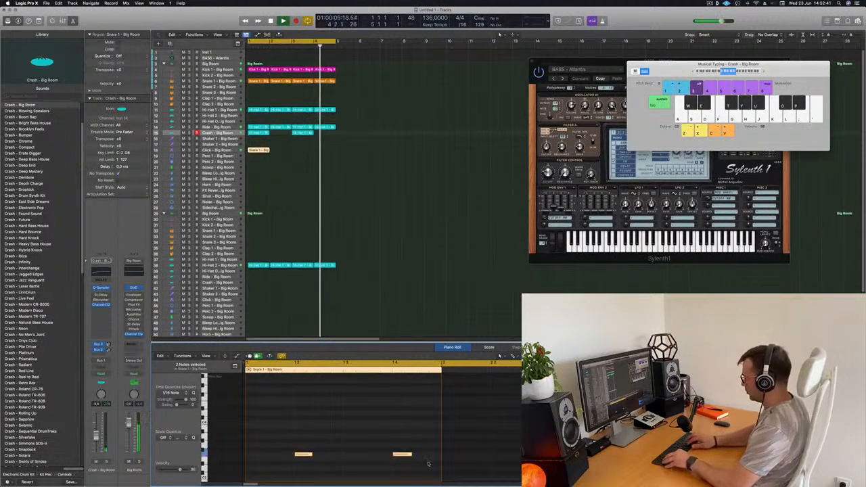
{"action": "key", "text": "alt+shift+Up"}
{"action": "key", "text": "alt+shift+Up"}
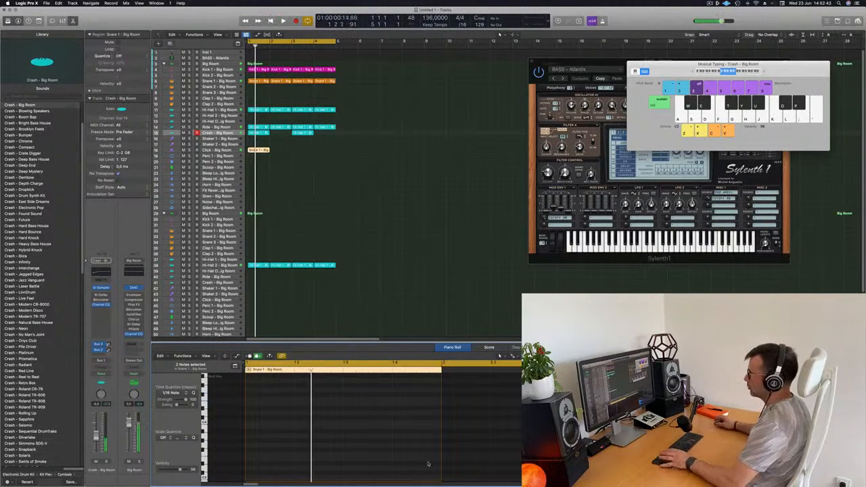
{"action": "scroll", "coordinate": [330, 422], "scroll_direction": "up", "scroll_amount": 5}
{"action": "left_click_drag", "start_coordinate": [288, 431], "coordinate": [426, 455]}
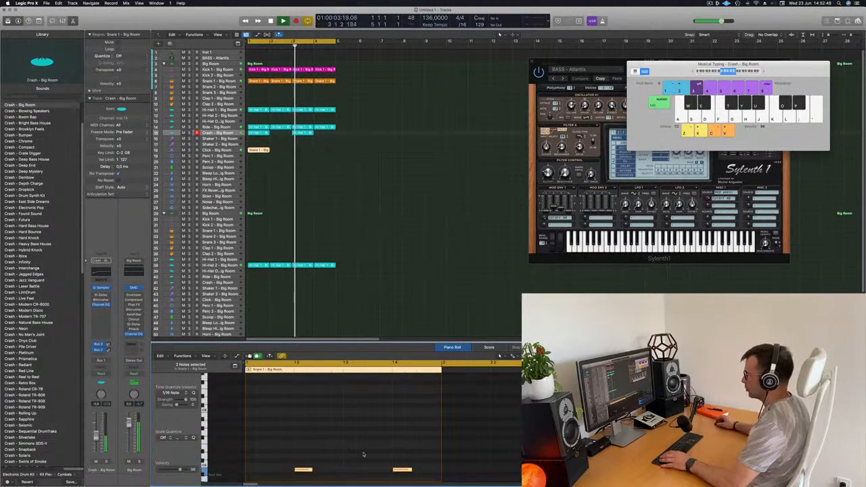
{"action": "scroll", "coordinate": [379, 454], "scroll_direction": "down", "scroll_amount": 3}
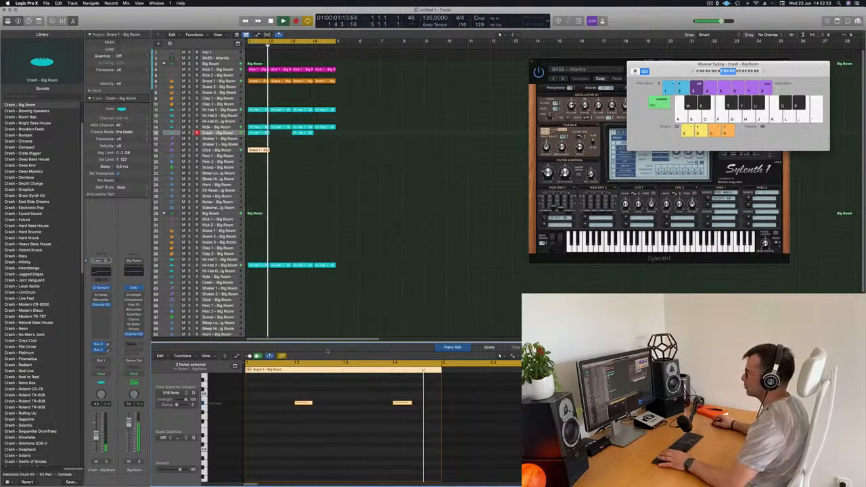
- Move the region from the Click track to the Perc 1 track and retune its two notes during playback
{"action": "left_click", "coordinate": [232, 149]}
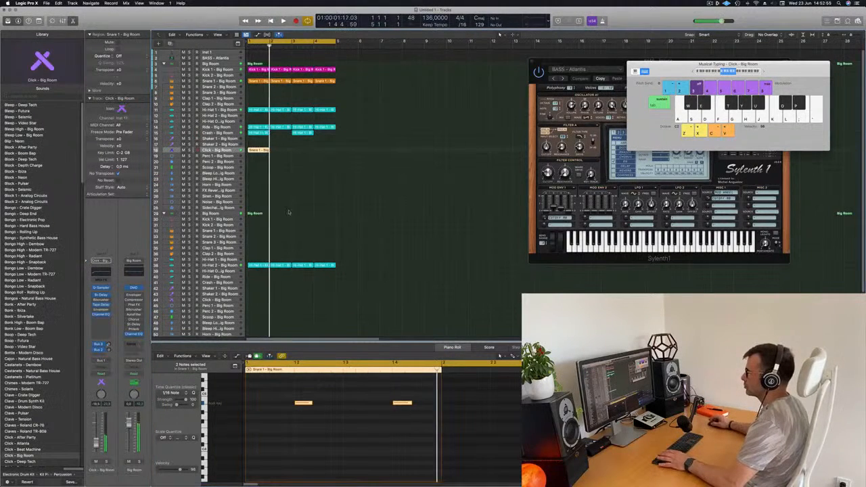
{"action": "left_click_drag", "start_coordinate": [257, 154], "coordinate": [257, 156]}
{"action": "key", "text": "space"}
{"action": "left_click_drag", "start_coordinate": [283, 421], "coordinate": [418, 420]}
{"action": "key", "text": "Delete"}
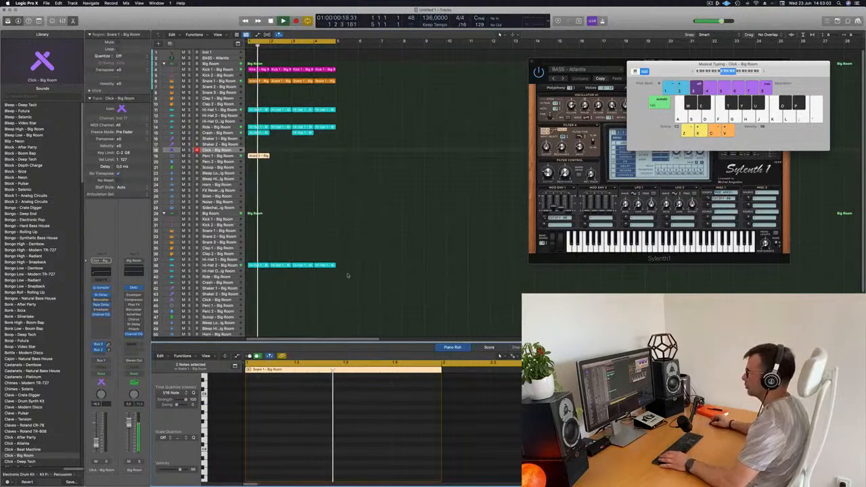
- Duplicate the Perc 1 region's two notes an eighth note later to make two pairs, and play the loop
{"action": "key", "text": "e"}
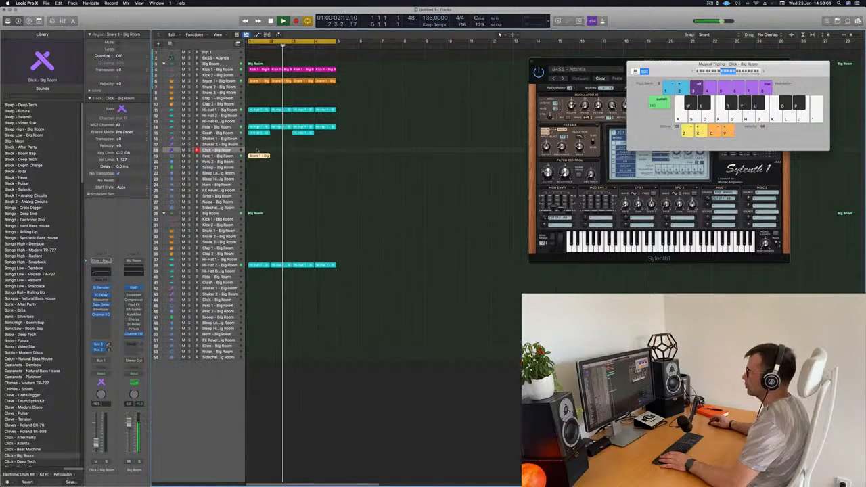
{"action": "key", "text": "e"}
{"action": "key", "text": "super+a"}
{"action": "left_click_drag", "start_coordinate": [305, 425], "coordinate": [330, 424]}
{"action": "key", "text": "space"}
{"action": "scroll", "coordinate": [344, 416], "scroll_direction": "down", "scroll_amount": 2}
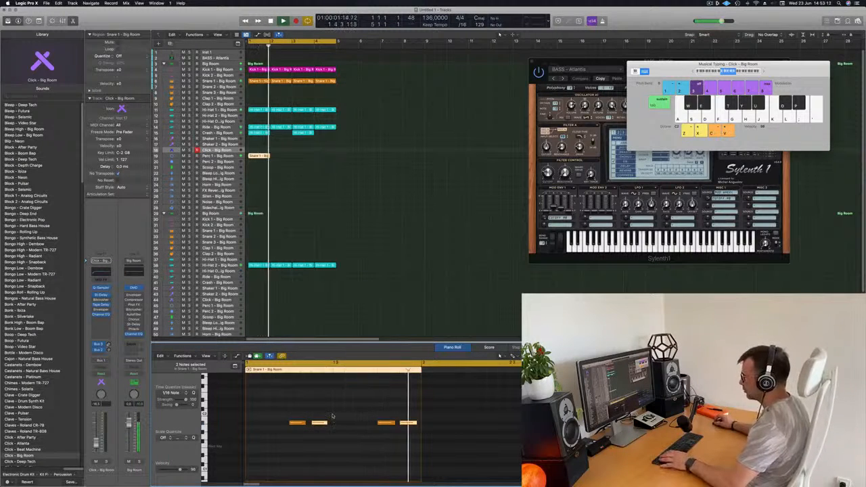
- Shift the first pair of Perc 1 notes one sixteenth note later and listen to the change
{"action": "left_click_drag", "start_coordinate": [285, 414], "coordinate": [344, 431]}
{"action": "key", "text": "space"}
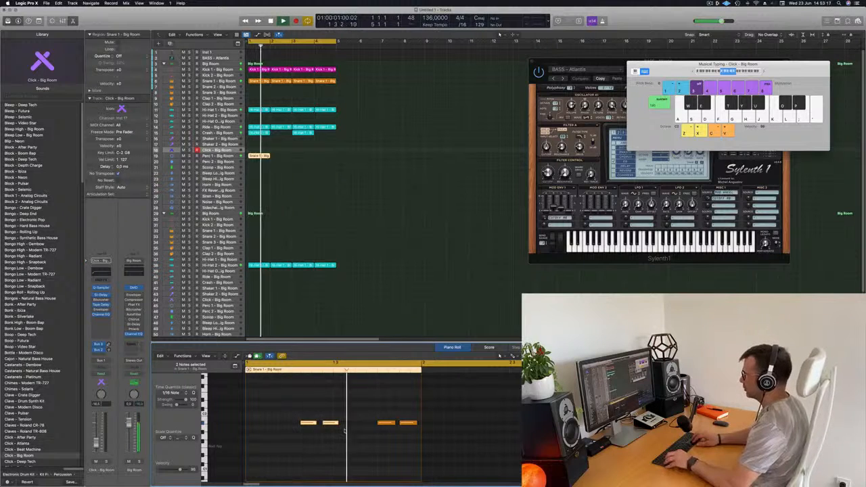
{"action": "key", "text": "space"}
- Shift the second pair of Perc 1 notes one sixteenth note later and shorten the last note to the region's end
{"action": "left_click_drag", "start_coordinate": [355, 417], "coordinate": [416, 434]}
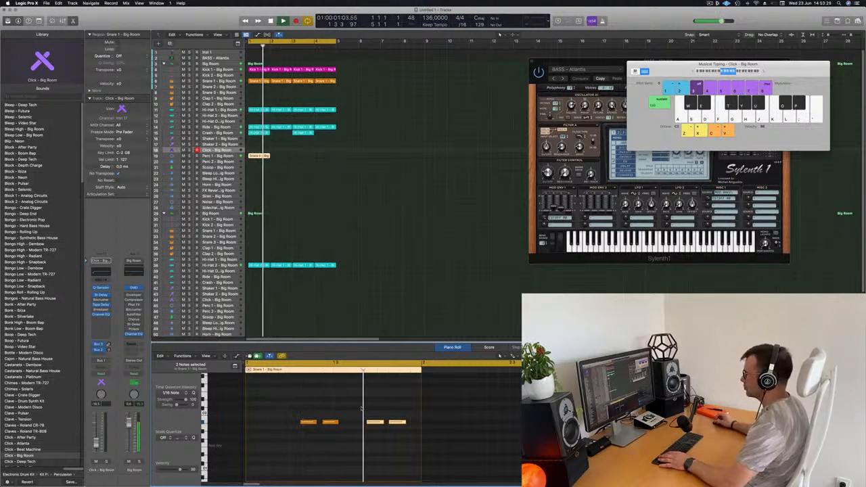
{"action": "key", "text": "space"}
{"action": "key", "text": "space"}
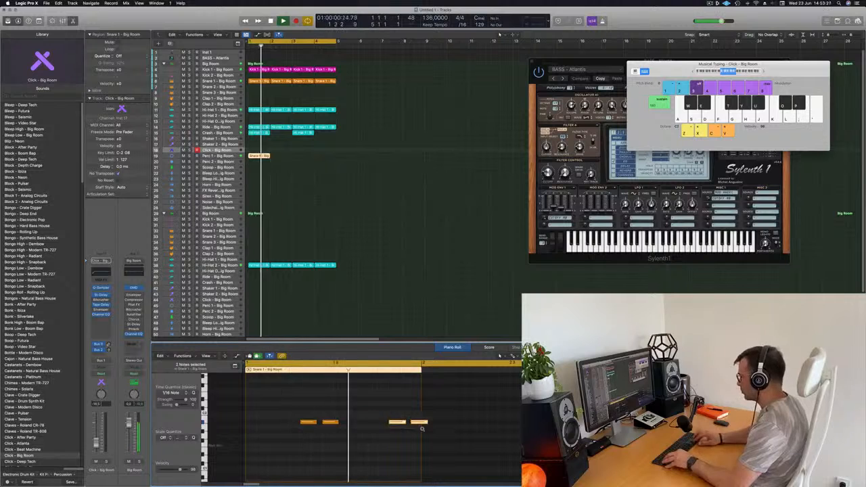
{"action": "left_click_drag", "start_coordinate": [425, 422], "coordinate": [425, 422]}
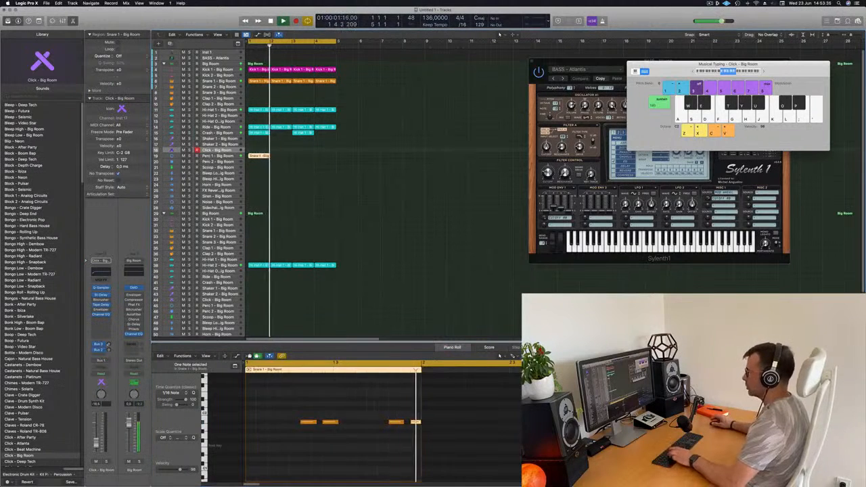
- Repeat the Perc 1 region until it fills all four bars, then select its track and play the loop
{"action": "key", "text": "super+r"}
{"action": "key", "text": "super+r"}
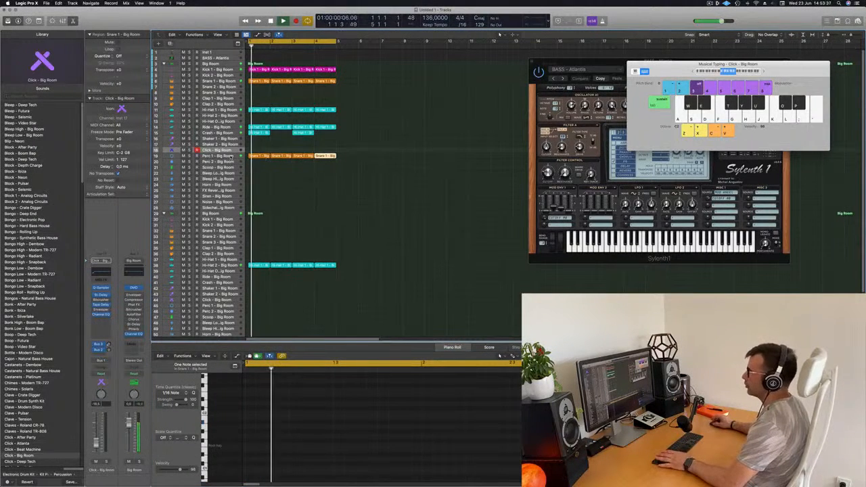
{"action": "left_click", "coordinate": [223, 157]}
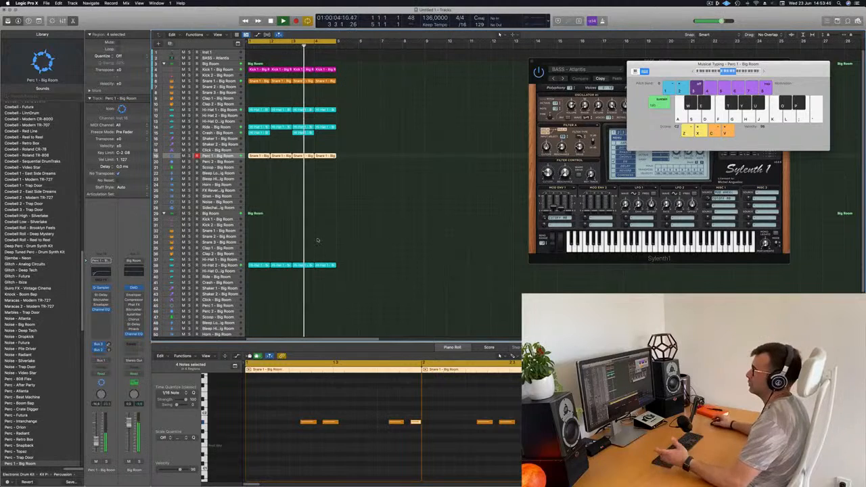
{"action": "key", "text": "Return"}
- Copy the first Perc 1 region to the Scoop track, delete the first note of each pair, and select that track during playback
{"action": "left_click_drag", "start_coordinate": [260, 157], "coordinate": [260, 169]}
{"action": "left_click_drag", "start_coordinate": [287, 409], "coordinate": [428, 453]}
{"action": "key", "text": "Return"}
{"action": "key", "text": "Return"}
{"action": "left_click_drag", "start_coordinate": [289, 400], "coordinate": [307, 433]}
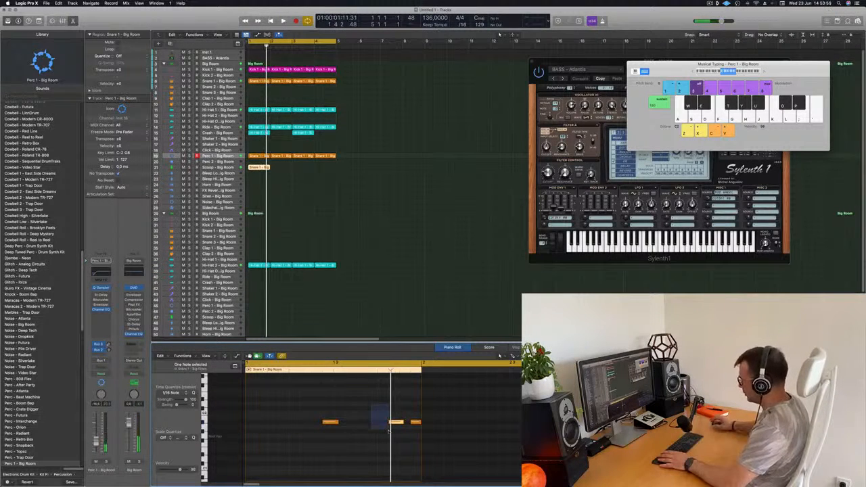
{"action": "key", "text": "Return"}
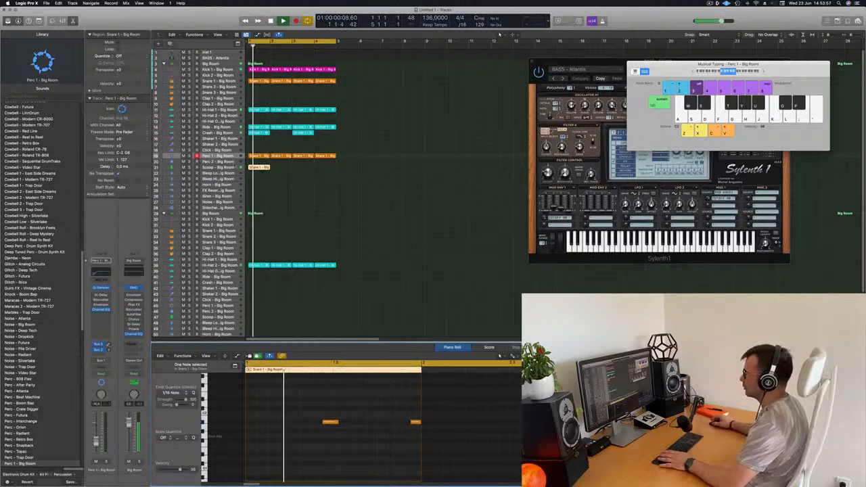
{"action": "left_click", "coordinate": [233, 168]}
{"action": "key", "text": "Return"}
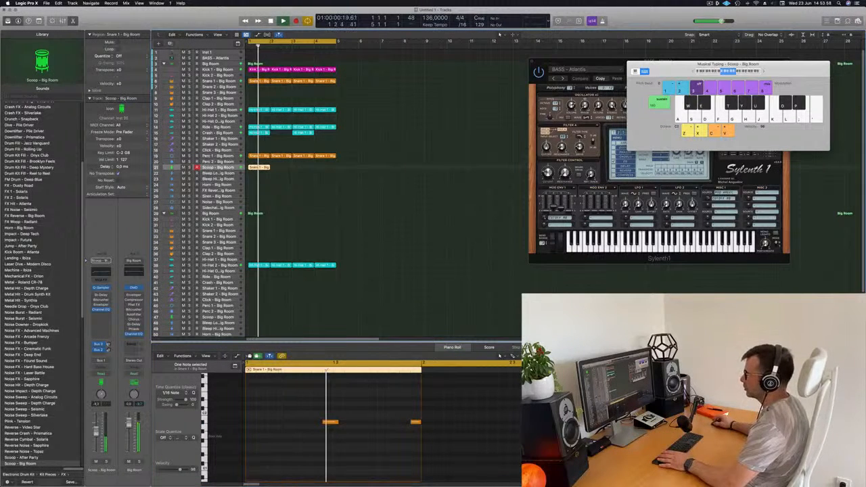
- Lower the Scoop track's volume, transpose its two notes down one octave, and listen to the loop
{"action": "key", "text": "Return"}
{"action": "key", "text": "Return"}
{"action": "left_click_drag", "start_coordinate": [96, 442], "coordinate": [96, 443]}
{"action": "key", "text": "Return"}
{"action": "left_click_drag", "start_coordinate": [275, 395], "coordinate": [442, 463]}
{"action": "key", "text": "Return"}
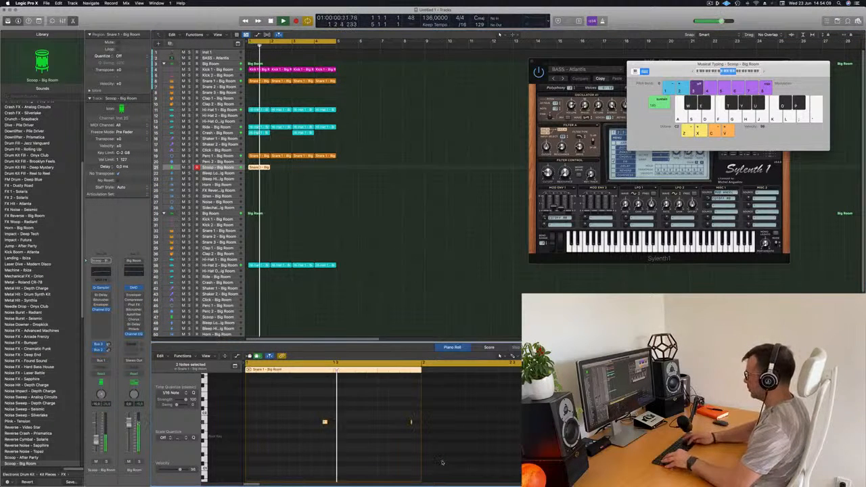
{"action": "key", "text": "alt+shift+Down"}
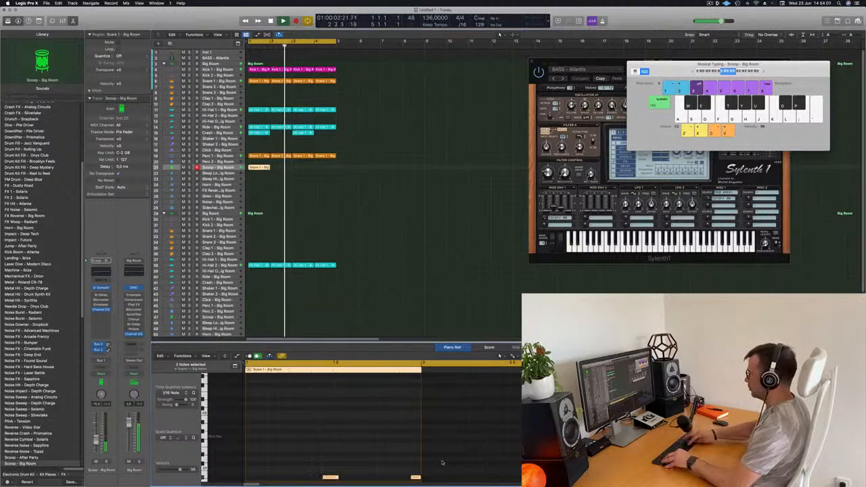
{"action": "key", "text": "Return"}
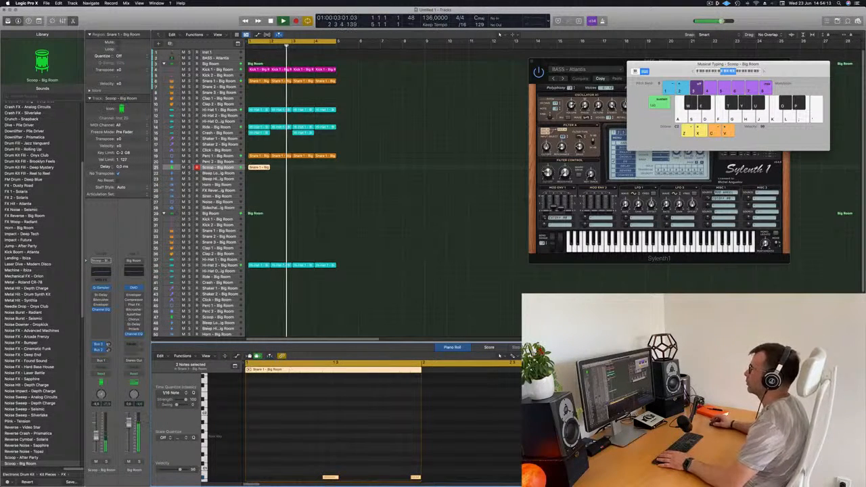
{"action": "key", "text": "Return"}
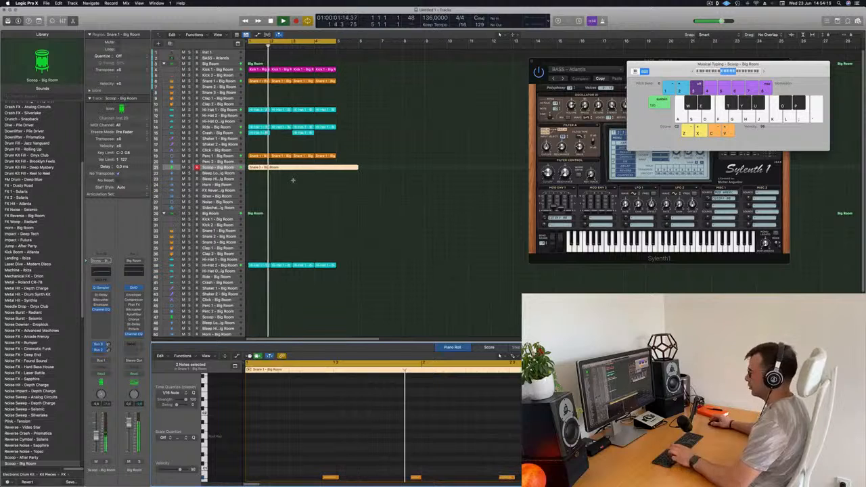
{"action": "key", "text": "super+z"}
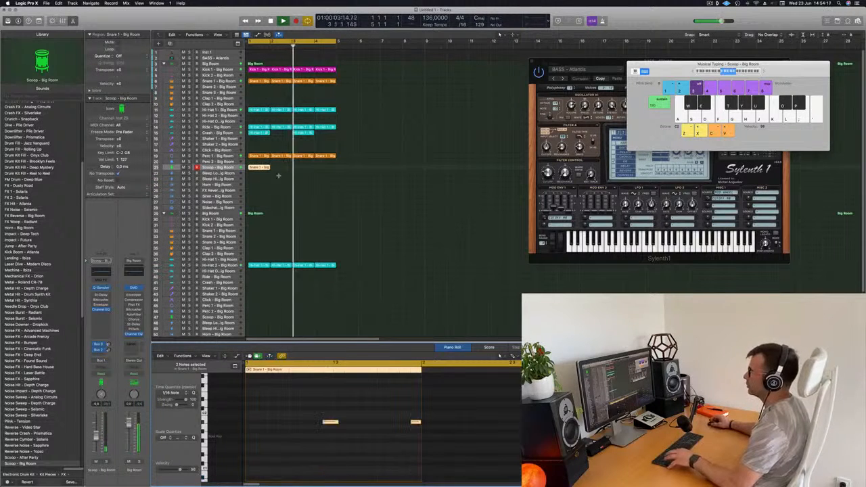
{"action": "left_click", "coordinate": [278, 179]}
{"action": "left_click", "coordinate": [257, 168]}
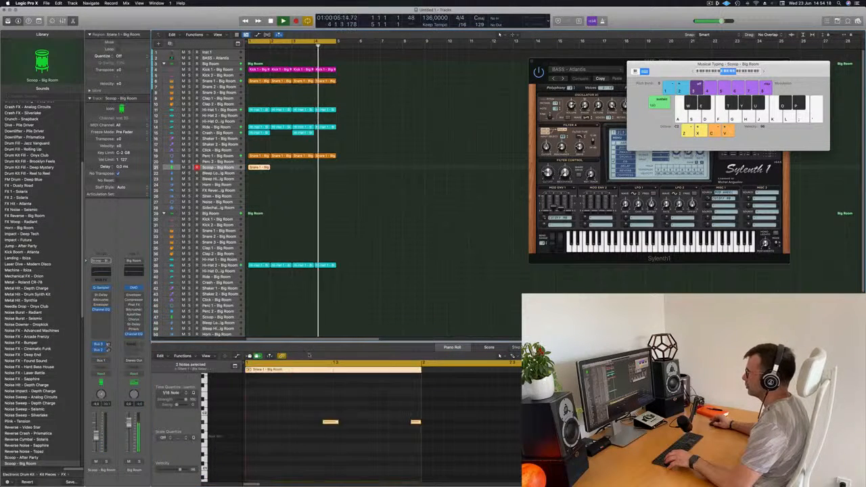
{"action": "key", "text": "shift+alt+Down"}
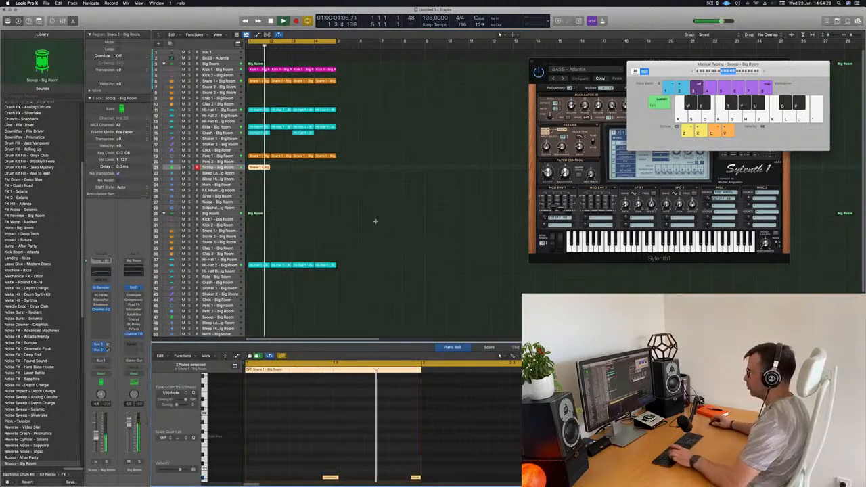
{"action": "key", "text": "super+r"}
{"action": "key", "text": "super+z"}
- Repeat the Scoop region three times so that it fills the four bars
{"action": "left_click", "coordinate": [267, 180]}
{"action": "left_click", "coordinate": [263, 167]}
{"action": "key", "text": "super+r"}
{"action": "key", "text": "super+r"}
{"action": "key", "text": "super+r"}
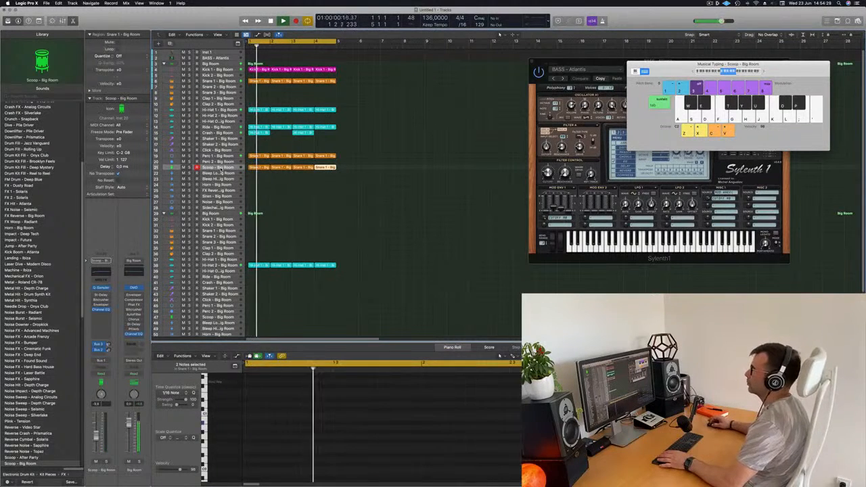
{"action": "left_click_drag", "start_coordinate": [342, 177], "coordinate": [261, 167]}
{"action": "left_click", "coordinate": [275, 194]}
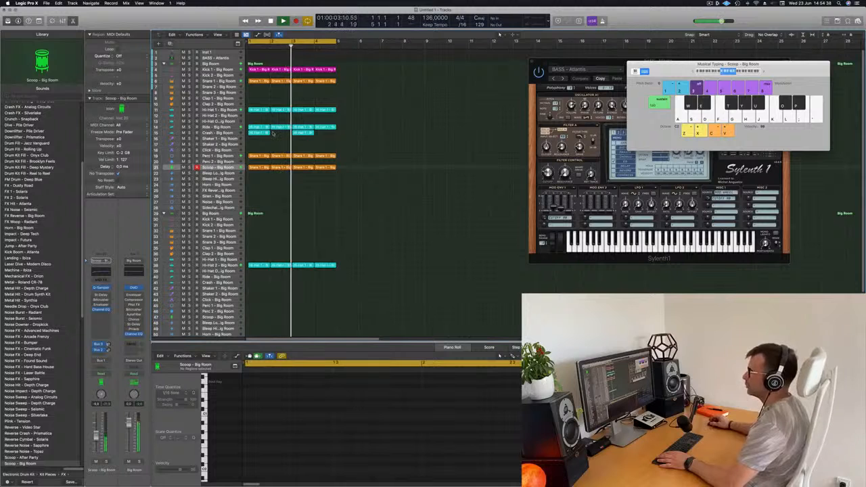
- Copy the first Perc 1 region to the Perc 2 track and shift its four notes one quarter note earlier
{"action": "left_click", "coordinate": [259, 156]}
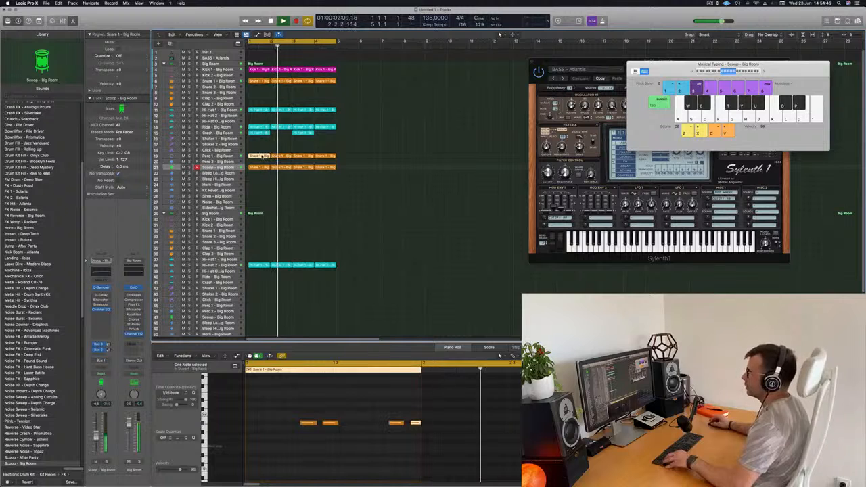
{"action": "left_click_drag", "start_coordinate": [263, 157], "coordinate": [262, 162]}
{"action": "left_click_drag", "start_coordinate": [300, 416], "coordinate": [451, 441]}
{"action": "key", "text": "alt+Left"}
{"action": "key", "text": "alt+Left"}
{"action": "key", "text": "alt+Left"}
{"action": "key", "text": "alt+Left"}
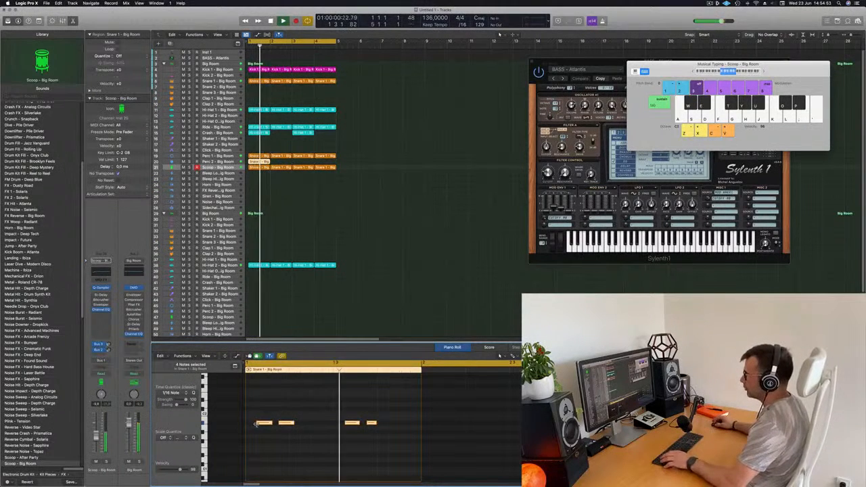
- Duplicate the Perc 2 region's four notes about one beat later and select the Perc 2 track during playback
{"action": "left_click_drag", "start_coordinate": [259, 424], "coordinate": [302, 427]}
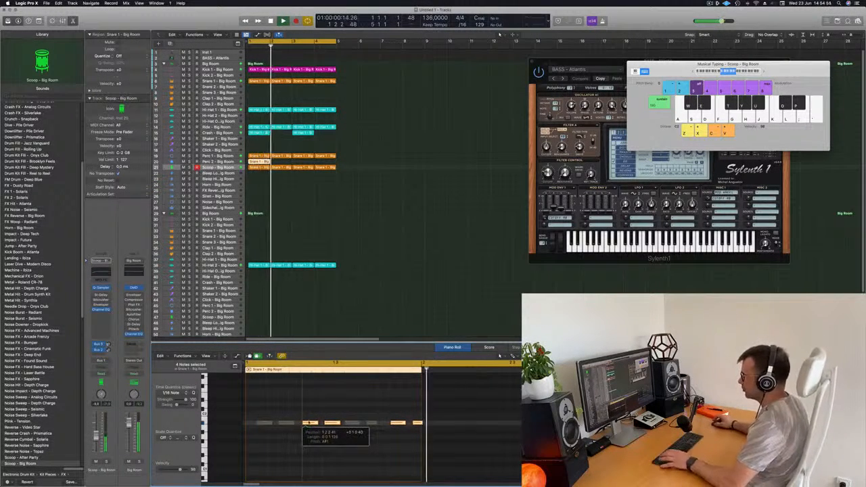
{"action": "left_click_drag", "start_coordinate": [306, 424], "coordinate": [306, 425]}
{"action": "key", "text": "space"}
{"action": "key", "text": "space"}
{"action": "scroll", "coordinate": [418, 259], "scroll_direction": "left", "scroll_amount": 2}
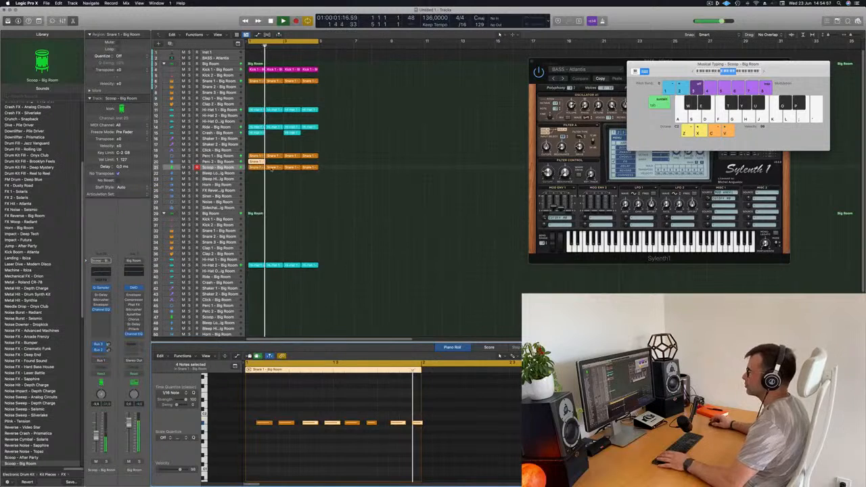
{"action": "key", "text": "Up"}
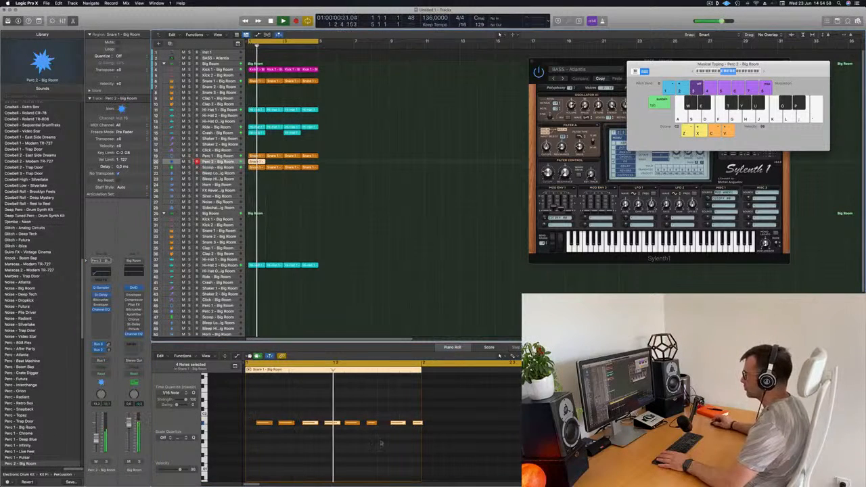
- Retune the Perc 2 notes by ear during playback and delete the second, fourth and fifth of the eight notes
{"action": "left_click", "coordinate": [493, 460]}
{"action": "key", "text": "super+a"}
{"action": "scroll", "coordinate": [493, 460], "scroll_direction": "down", "scroll_amount": 4}
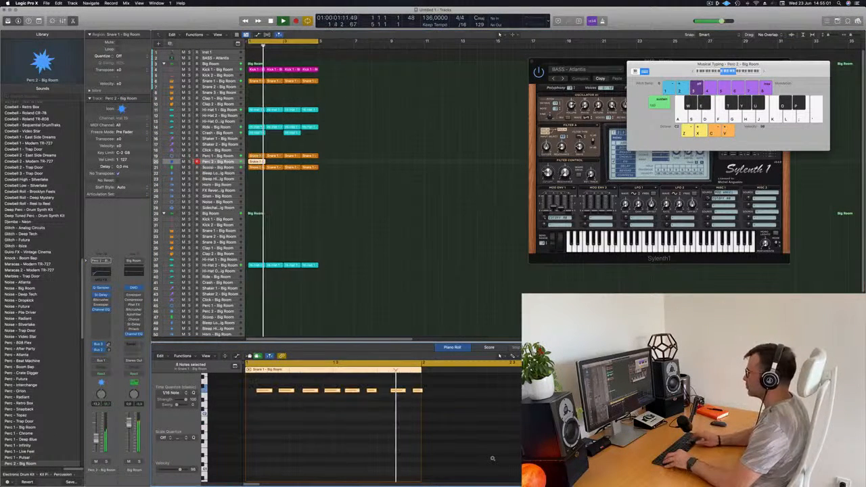
{"action": "scroll", "coordinate": [493, 459], "scroll_direction": "down", "scroll_amount": 1}
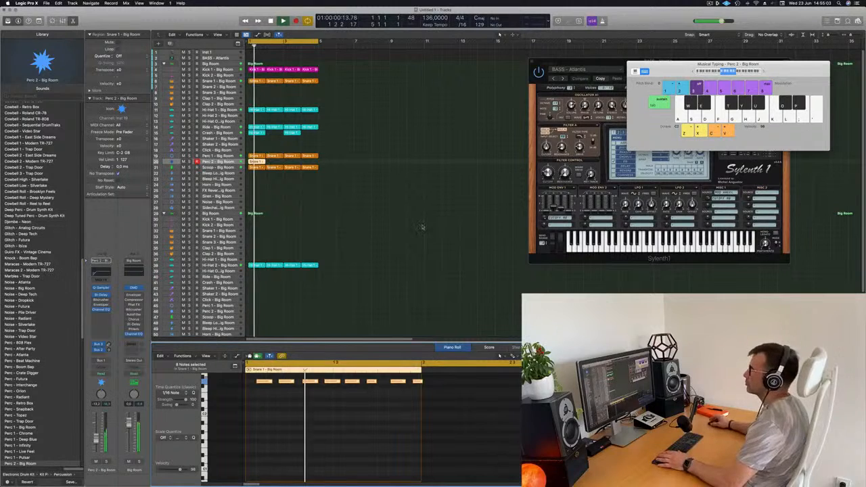
{"action": "scroll", "coordinate": [295, 421], "scroll_direction": "up", "scroll_amount": 4}
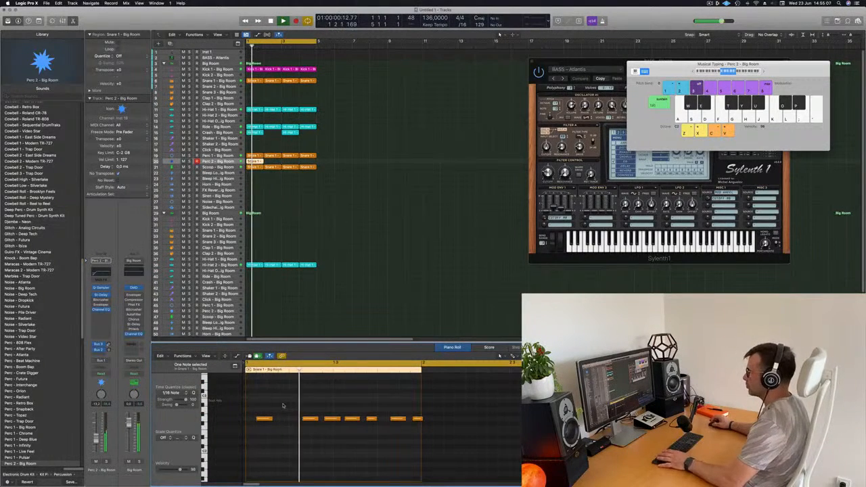
{"action": "scroll", "coordinate": [338, 427], "scroll_direction": "up", "scroll_amount": 6}
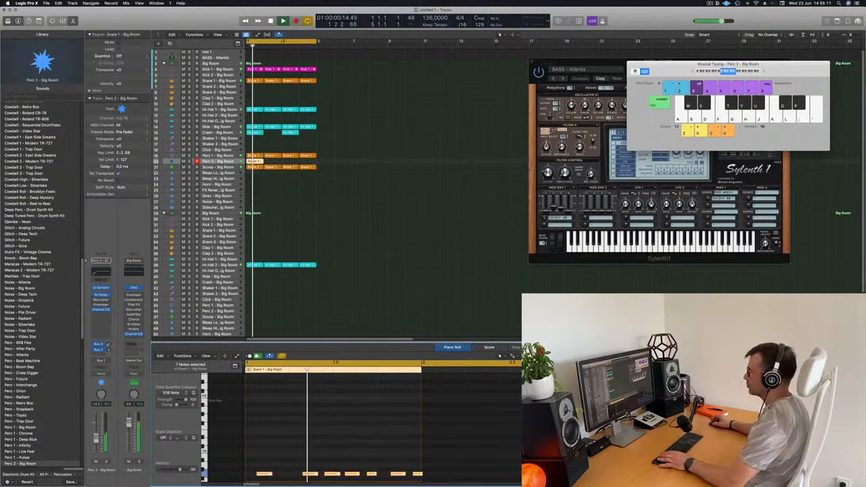
{"action": "scroll", "coordinate": [358, 423], "scroll_direction": "down", "scroll_amount": 6}
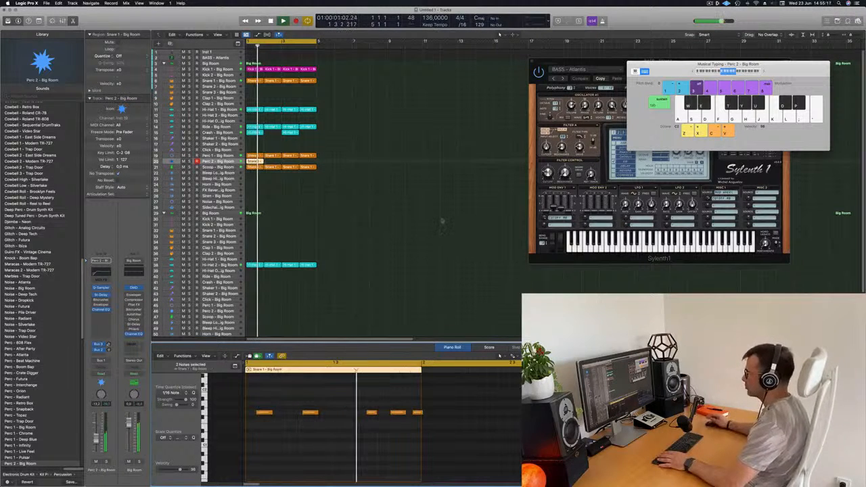
- Repeat the Perc 2 region to fill the four bars and select all regions on its track
{"action": "left_click", "coordinate": [250, 162]}
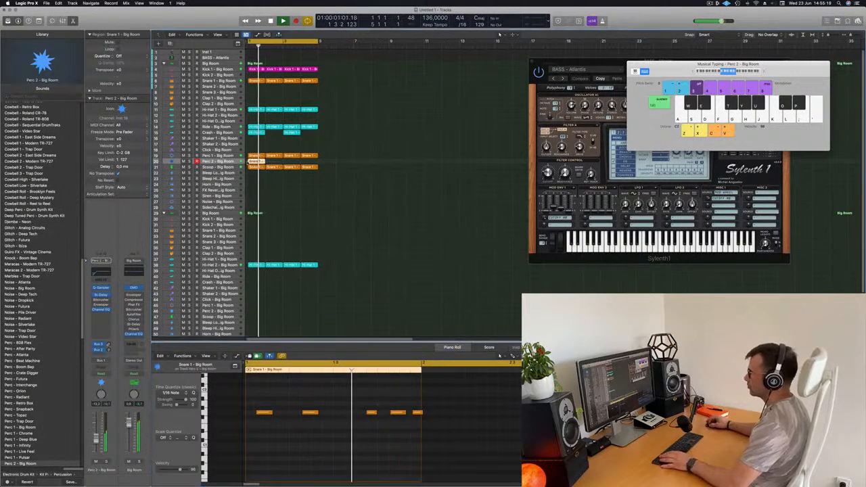
{"action": "key", "text": "super+r"}
{"action": "key", "text": "super+r"}
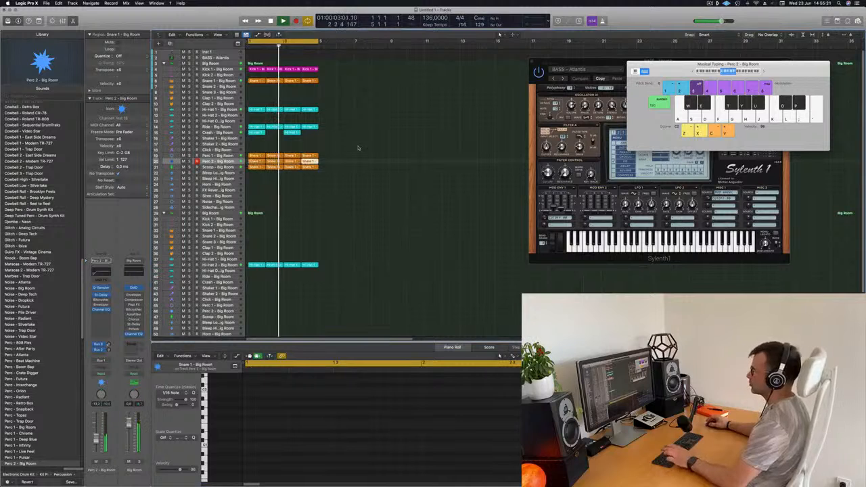
{"action": "left_click", "coordinate": [231, 162]}
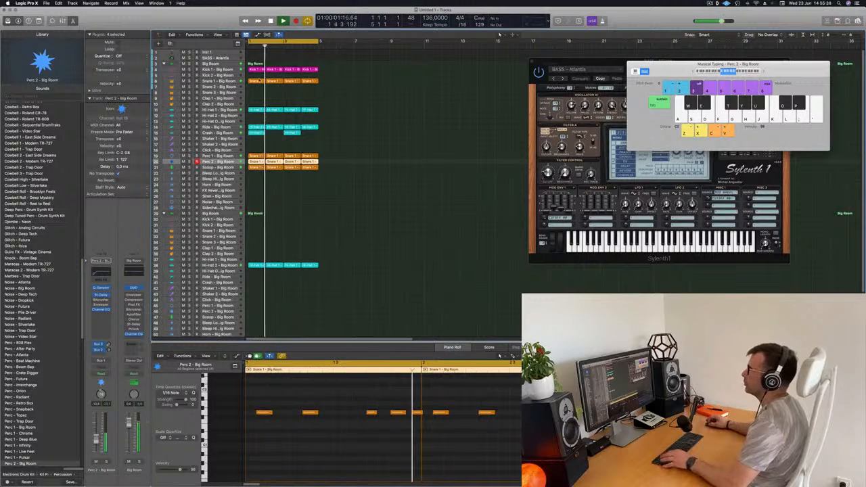
- Copy the first Snare 1 region to the Clap 1 track and retune its two notes
{"action": "left_click", "coordinate": [259, 82]}
{"action": "left_click_drag", "start_coordinate": [259, 81], "coordinate": [258, 100]}
{"action": "left_click_drag", "start_coordinate": [272, 415], "coordinate": [410, 451]}
{"action": "key", "text": "Delete"}
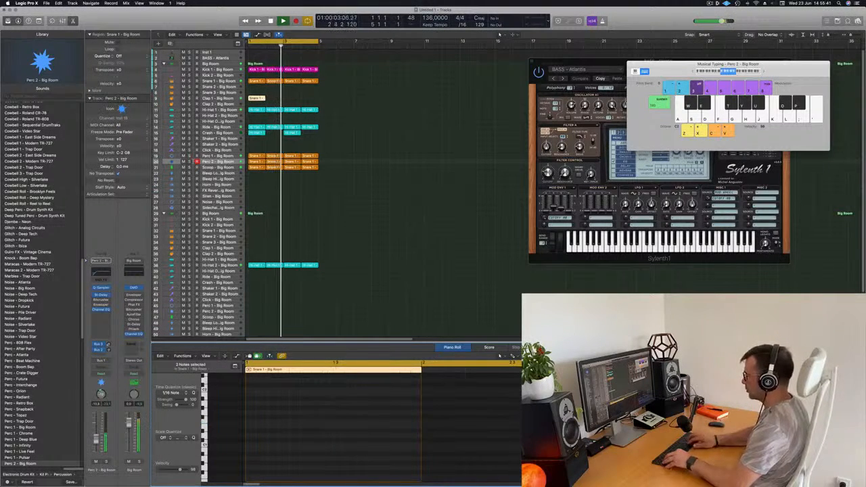
{"action": "scroll", "coordinate": [370, 450], "scroll_direction": "up", "scroll_amount": 5}
{"action": "scroll", "coordinate": [363, 449], "scroll_direction": "down", "scroll_amount": 2}
{"action": "scroll", "coordinate": [345, 440], "scroll_direction": "up", "scroll_amount": 2}
- Shift both Clap 1 notes an eighth note later, and move the first one to an eighth note before the second
{"action": "left_click_drag", "start_coordinate": [291, 430], "coordinate": [388, 457]}
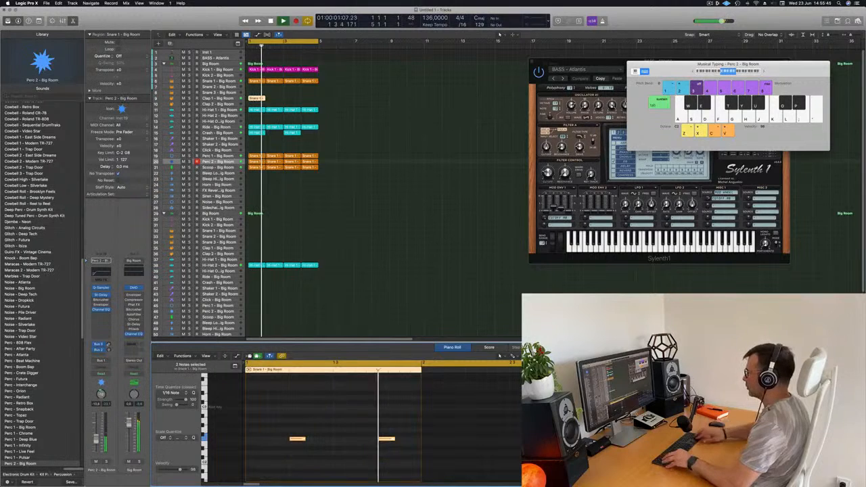
{"action": "key", "text": "alt+Right"}
{"action": "key", "text": "alt+Right"}
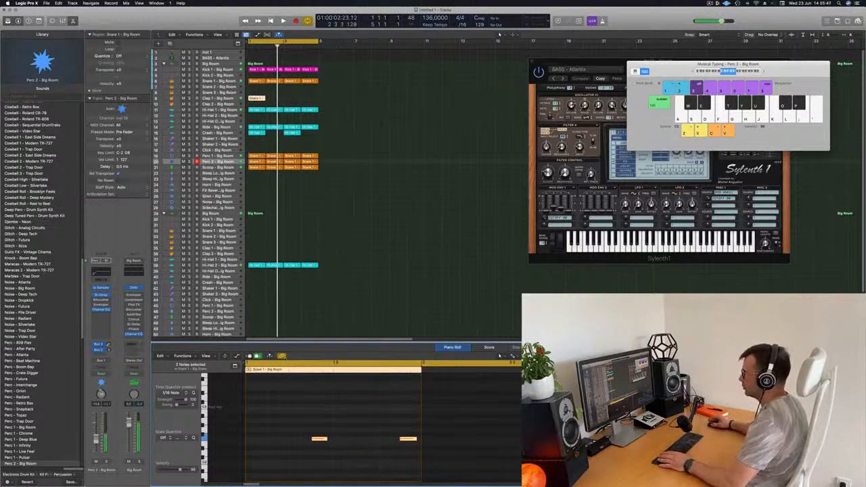
{"action": "left_click_drag", "start_coordinate": [299, 408], "coordinate": [345, 451]}
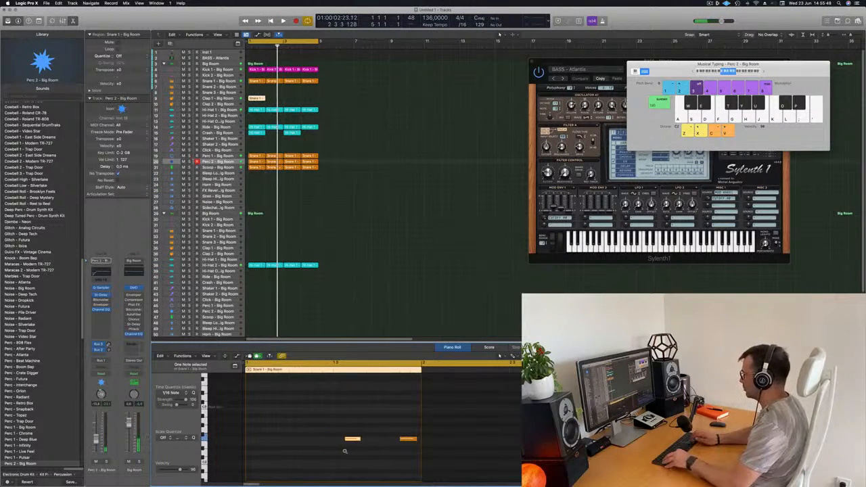
{"action": "key", "text": "space"}
- Transpose both Clap 1 notes up one octave and listen to the loop
{"action": "left_click_drag", "start_coordinate": [367, 419], "coordinate": [425, 463]}
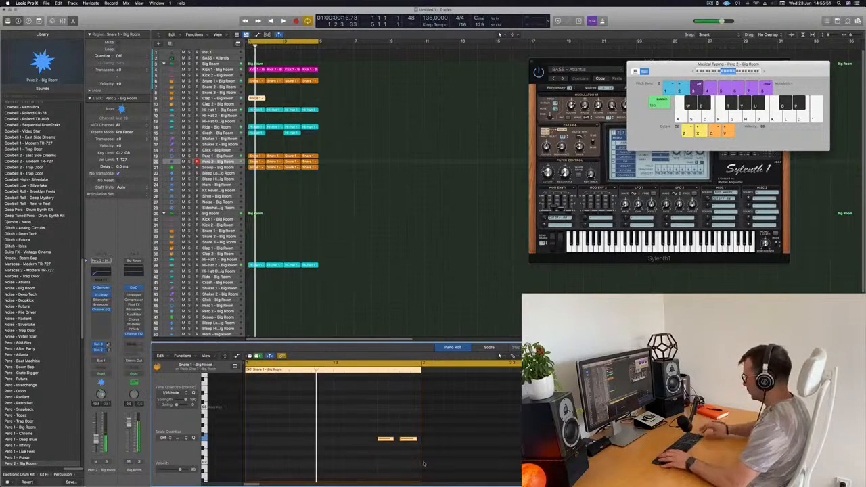
{"action": "key", "text": "space"}
{"action": "key", "text": "space"}
{"action": "key", "text": "alt+shift+Up"}
{"action": "key", "text": "space"}
{"action": "key", "text": "space"}
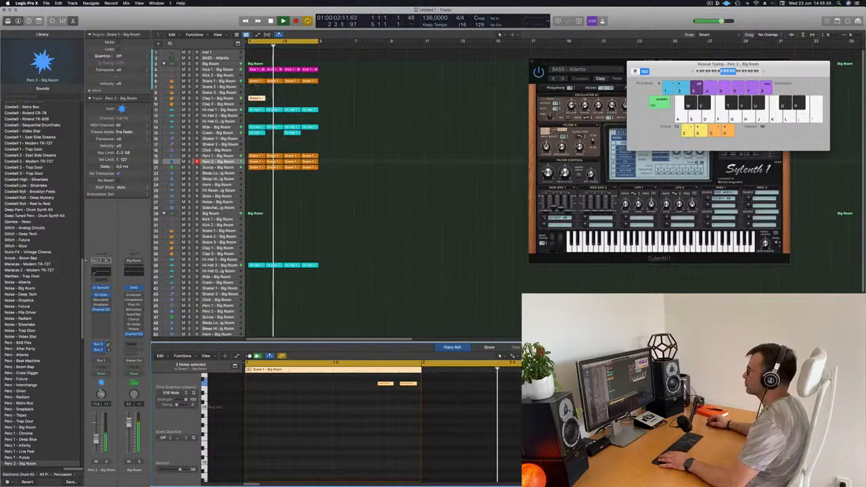
{"action": "key", "text": "super+r"}
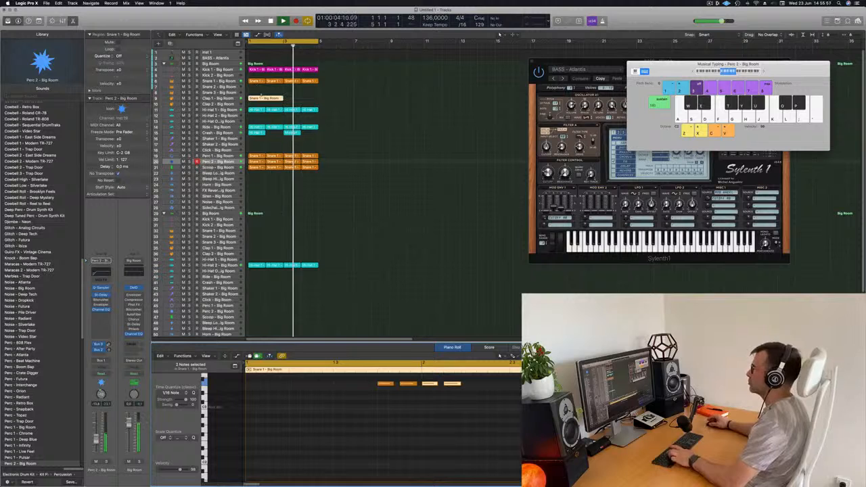
{"action": "key", "text": "super+r"}
{"action": "key", "text": "super+z"}
{"action": "key", "text": "super+z"}
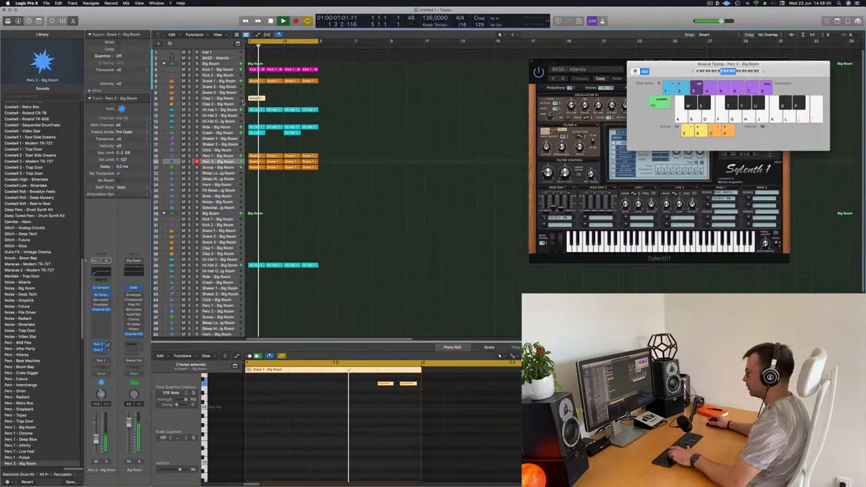
- Repeat the Clap 1 region three times so that it fills the four bars
{"action": "key", "text": "super+r"}
{"action": "key", "text": "super+r"}
{"action": "key", "text": "super+r"}
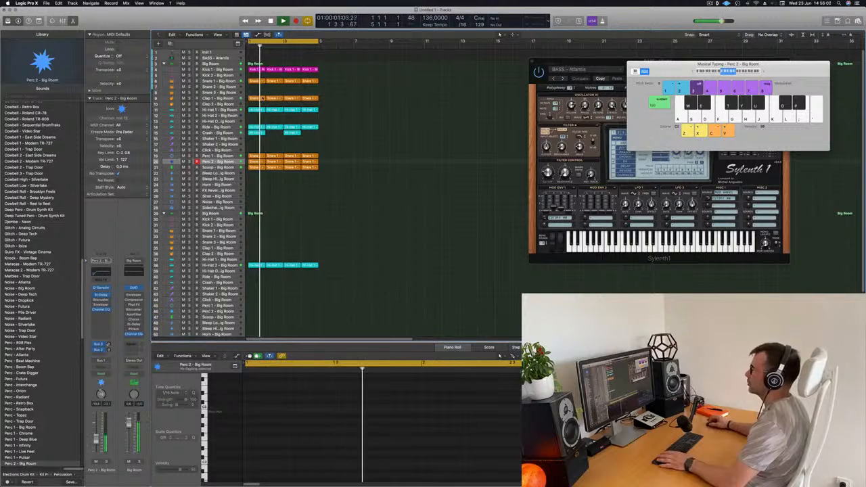
- Rename and recolour all regions in the arrangement to match the tracks they are on
{"action": "left_click", "coordinate": [271, 99]}
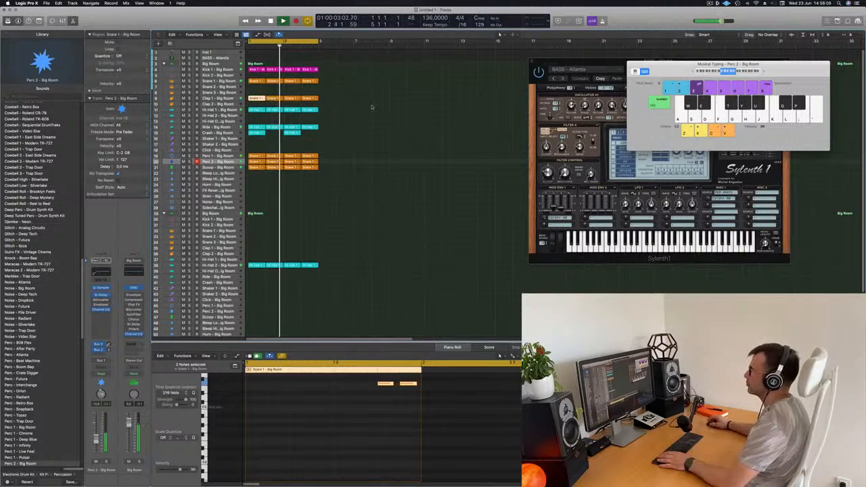
{"action": "left_click", "coordinate": [234, 100]}
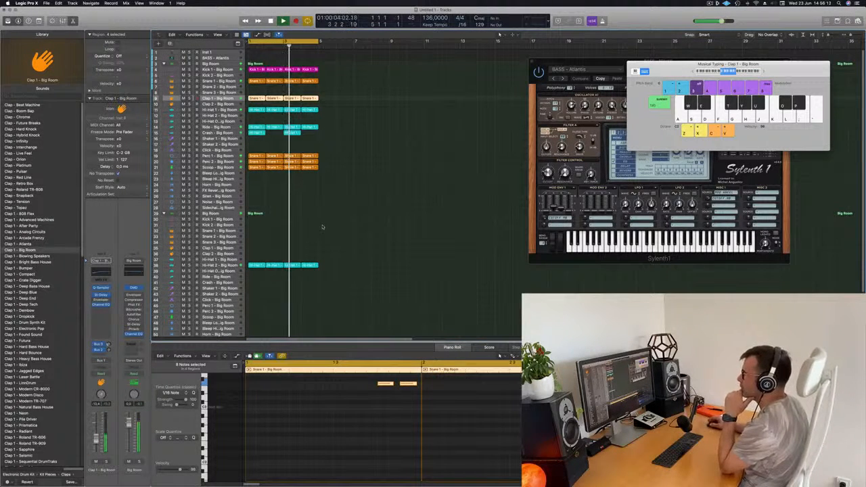
{"action": "scroll", "coordinate": [323, 226], "scroll_direction": "down", "scroll_amount": 3}
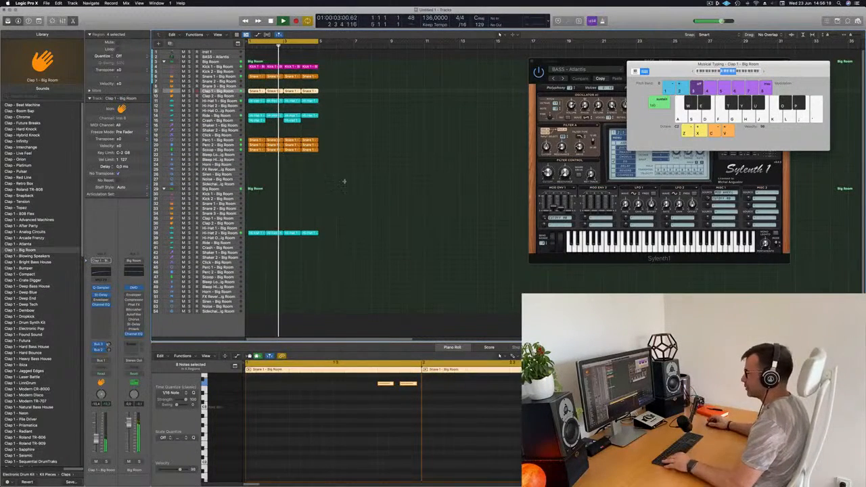
{"action": "key", "text": "super+a"}
{"action": "right_click", "coordinate": [314, 140]}
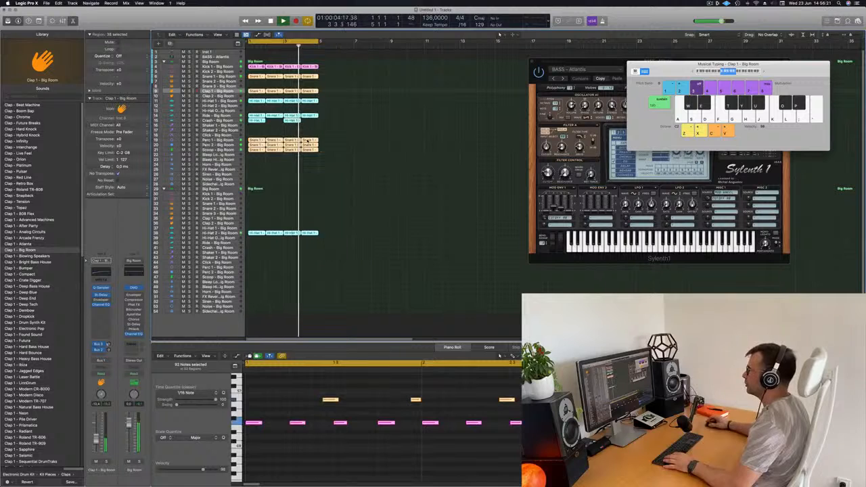
{"action": "left_click", "coordinate": [358, 142]}
{"action": "left_click", "coordinate": [358, 142]}
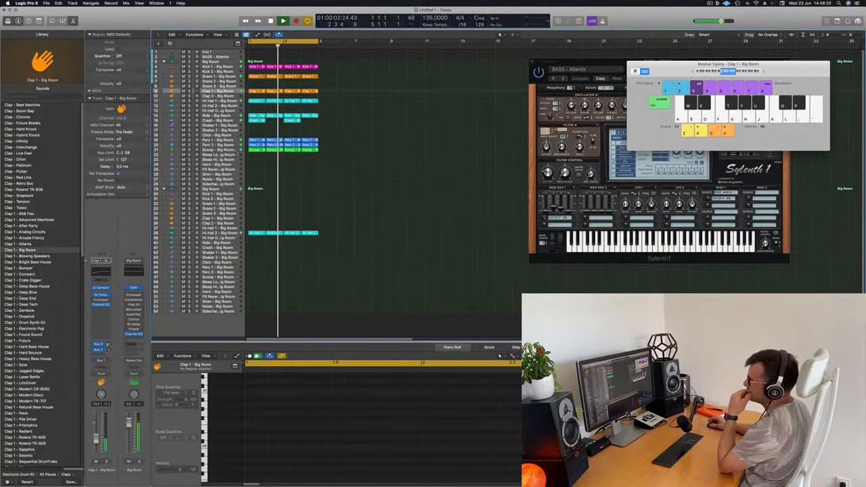
- Check the Hi-Hat 2, Scoop and Perc 1 patterns for a rhythm that suits the BASS - Atlantis track
{"action": "left_click", "coordinate": [220, 234]}
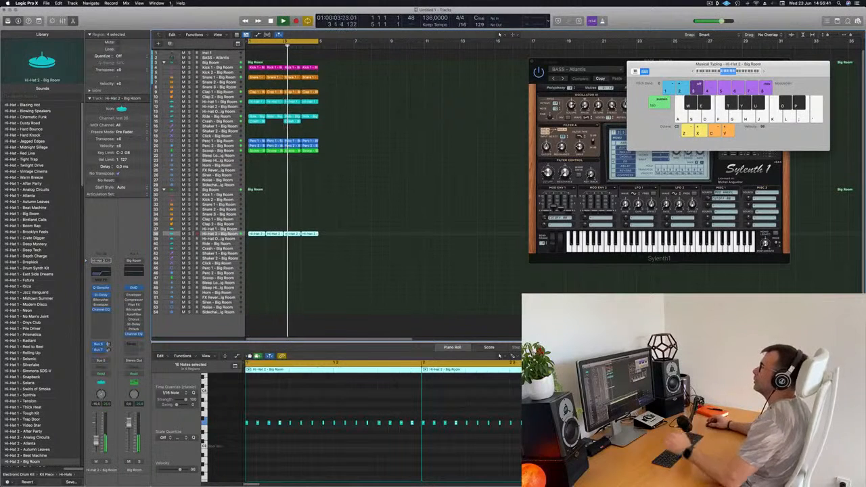
{"action": "left_click", "coordinate": [223, 57]}
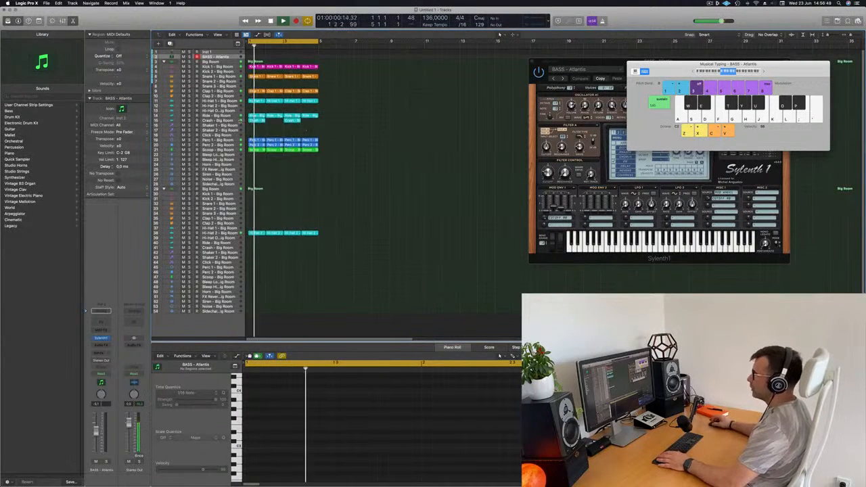
{"action": "left_click", "coordinate": [227, 149]}
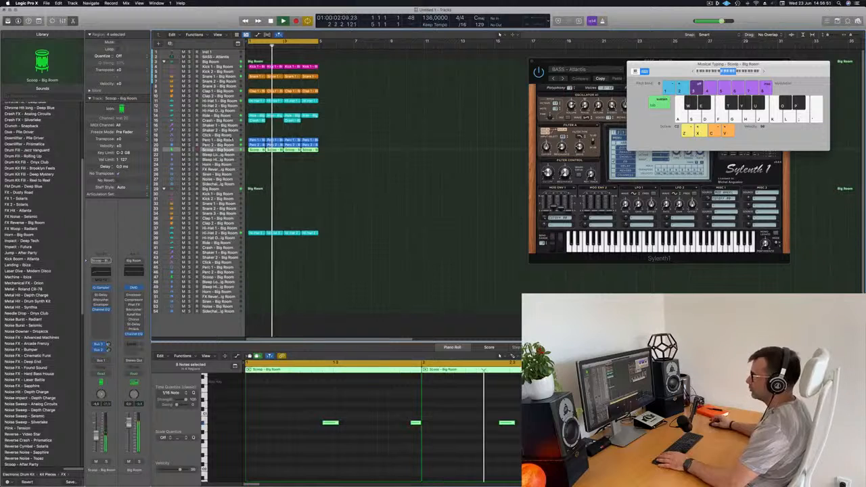
{"action": "left_click", "coordinate": [231, 141]}
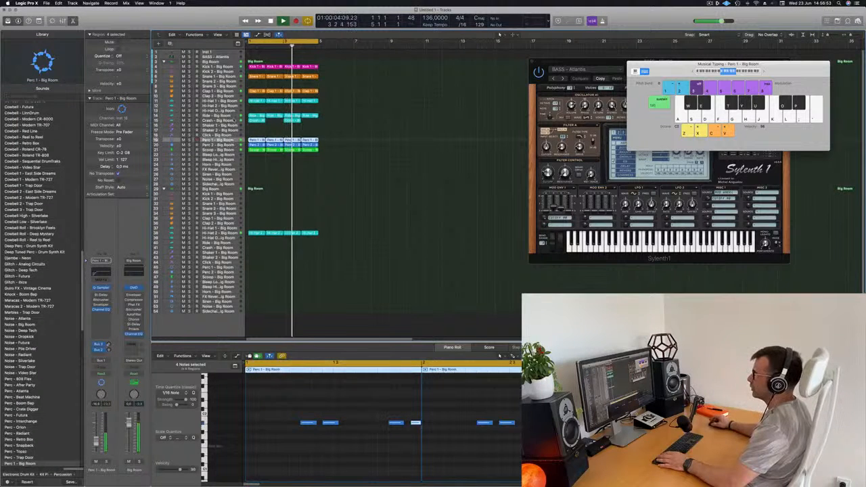
- Move the first Ride region up to bar 1 of the BASS - Atlantis track
{"action": "left_click", "coordinate": [238, 116]}
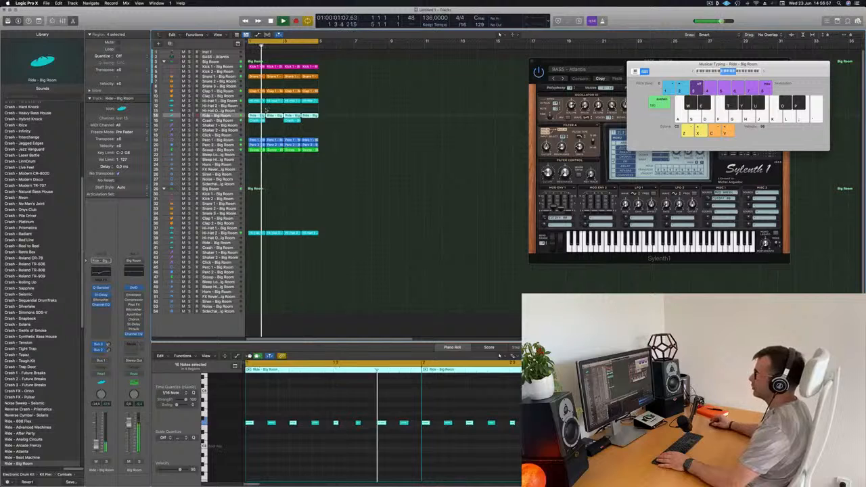
{"action": "left_click", "coordinate": [266, 110]}
{"action": "left_click", "coordinate": [258, 116]}
{"action": "left_click_drag", "start_coordinate": [257, 116], "coordinate": [263, 62]}
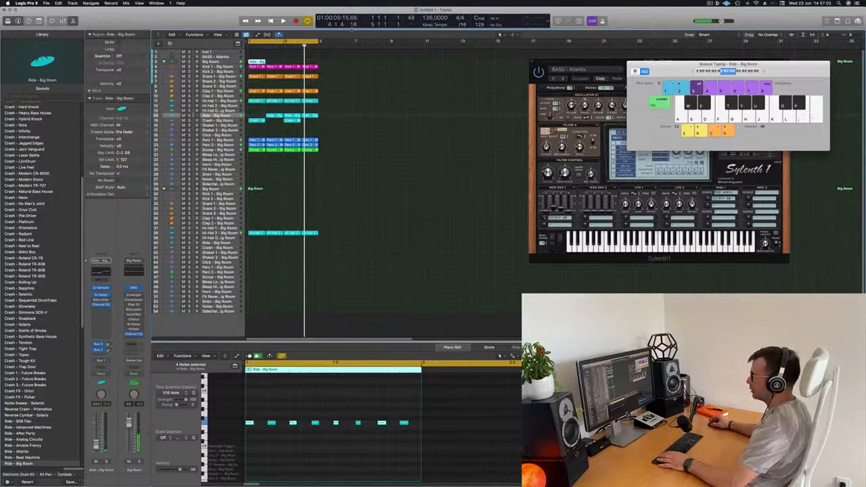
{"action": "left_click", "coordinate": [196, 62]}
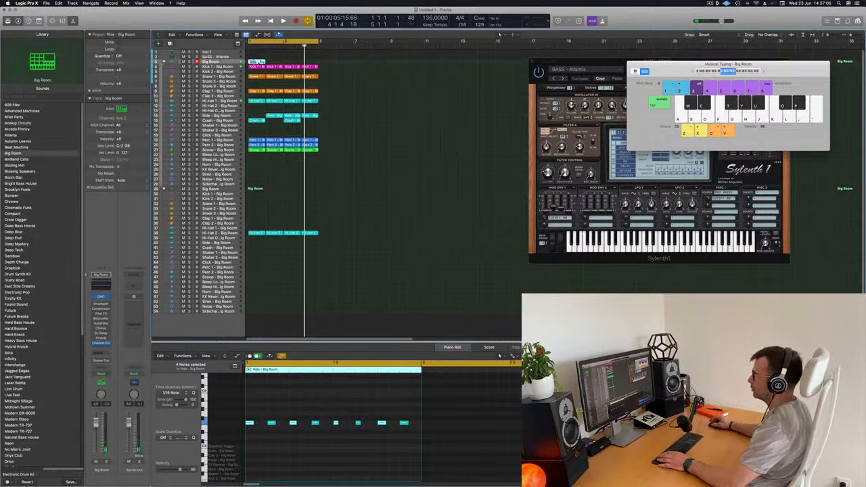
{"action": "left_click_drag", "start_coordinate": [262, 61], "coordinate": [262, 56]}
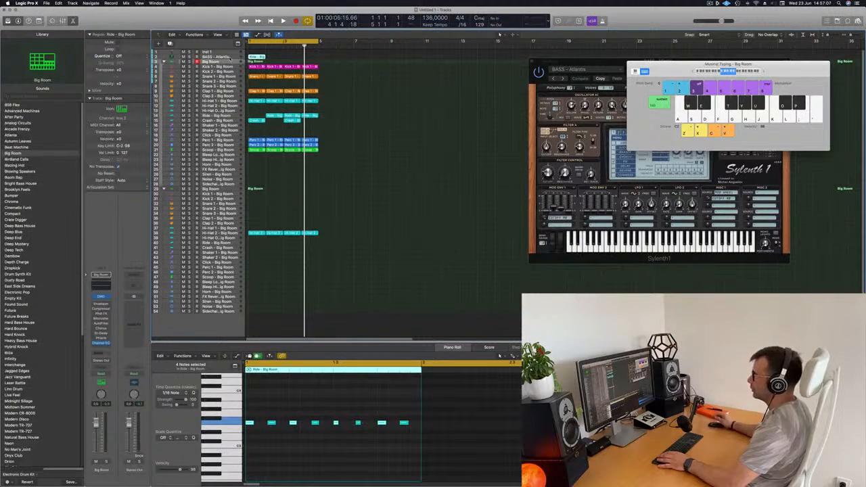
- Transpose all eight notes of the bass region down one octave
{"action": "left_click", "coordinate": [295, 446]}
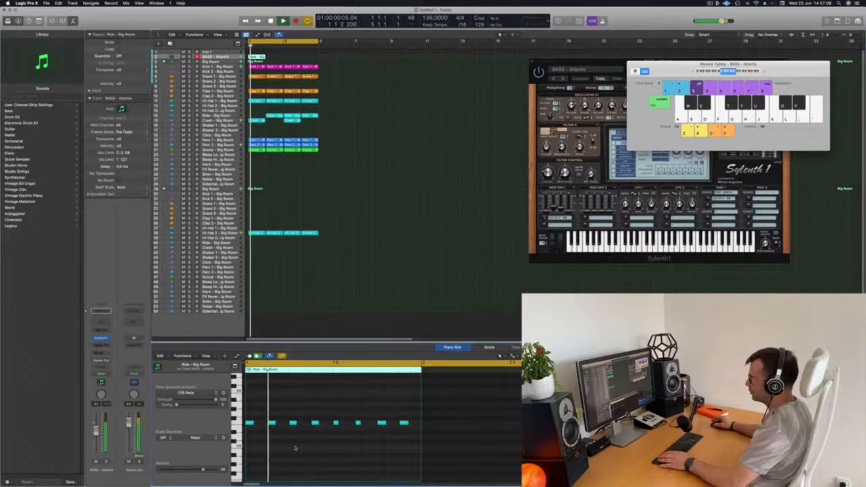
{"action": "scroll", "coordinate": [321, 430], "scroll_direction": "up", "scroll_amount": 5}
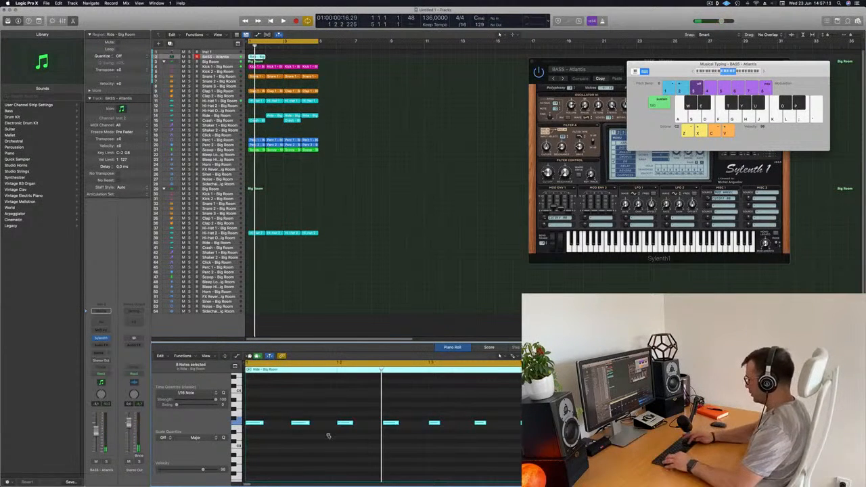
{"action": "key", "text": "alt+shift+Down"}
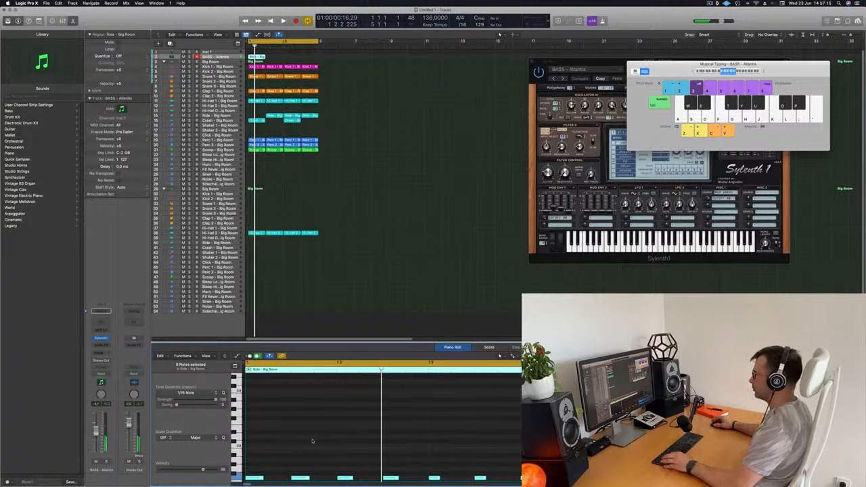
- Duplicate the eight bass notes a sixteenth note apart to fill the bar with sixteenth notes, and play the loop
{"action": "scroll", "coordinate": [311, 442], "scroll_direction": "down", "scroll_amount": 5}
{"action": "mouse_move", "coordinate": [261, 441]}
{"action": "left_mouse_down"}
{"action": "mouse_move", "coordinate": [278, 447]}
{"action": "mouse_move", "coordinate": [252, 444]}
{"action": "left_mouse_up"}
{"action": "key", "text": "space"}
{"action": "key", "text": "super+Left"}
{"action": "key", "text": "super+Left"}
{"action": "key", "text": "super+Left"}
{"action": "key", "text": "super+Left"}
{"action": "key", "text": "super+Left"}
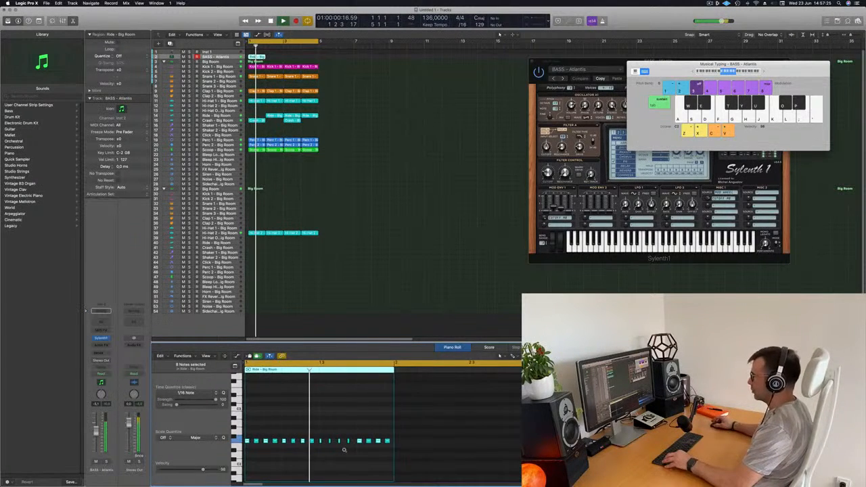
- Shorten the second note of the bass region and listen to the loop
{"action": "scroll", "coordinate": [350, 453], "scroll_direction": "up", "scroll_amount": 5}
{"action": "scroll", "coordinate": [358, 457], "scroll_direction": "down", "scroll_amount": 2}
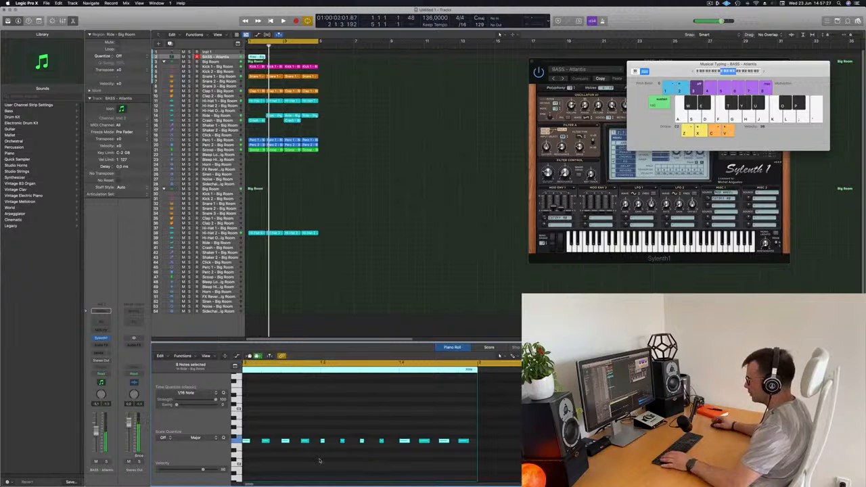
{"action": "scroll", "coordinate": [307, 447], "scroll_direction": "up", "scroll_amount": 2}
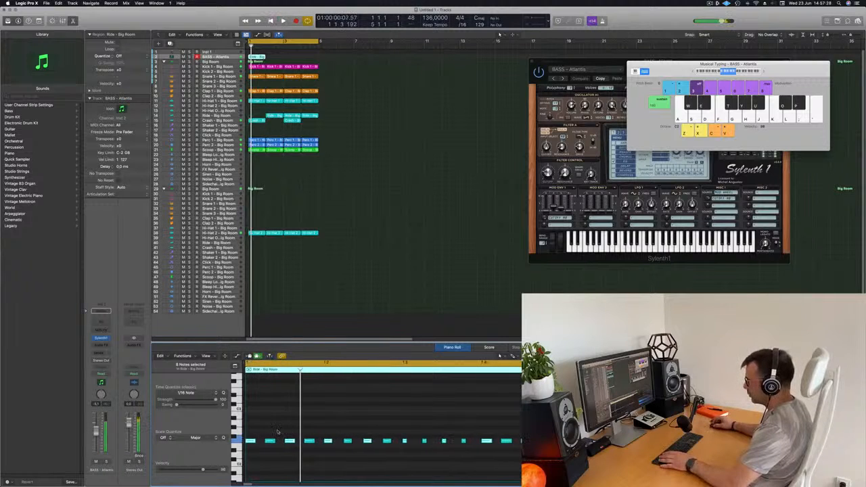
{"action": "left_click_drag", "start_coordinate": [273, 442], "coordinate": [269, 445]}
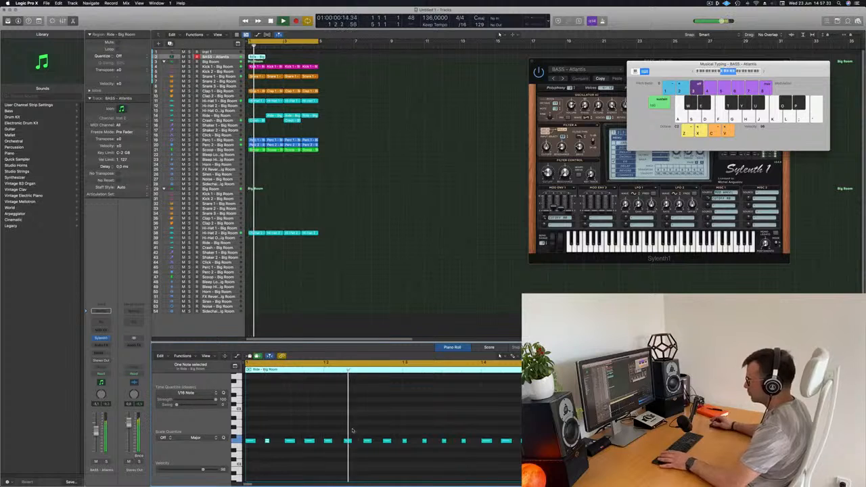
{"action": "key", "text": "space"}
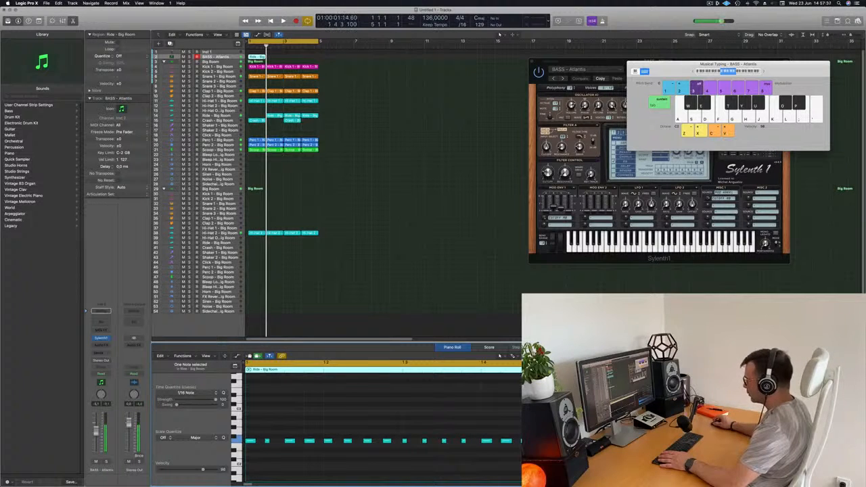
{"action": "key", "text": "space"}
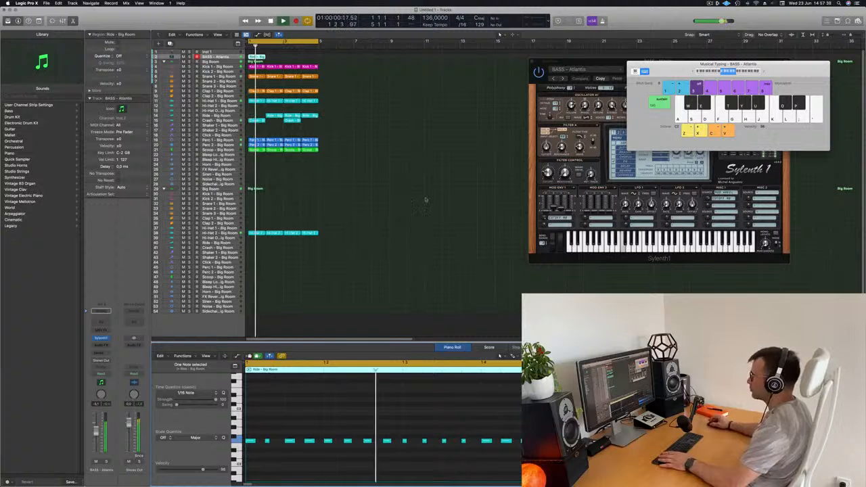
- Repeat the bass region three times so that it fills the four bars
{"action": "left_click_drag", "start_coordinate": [588, 74], "coordinate": [460, 153]}
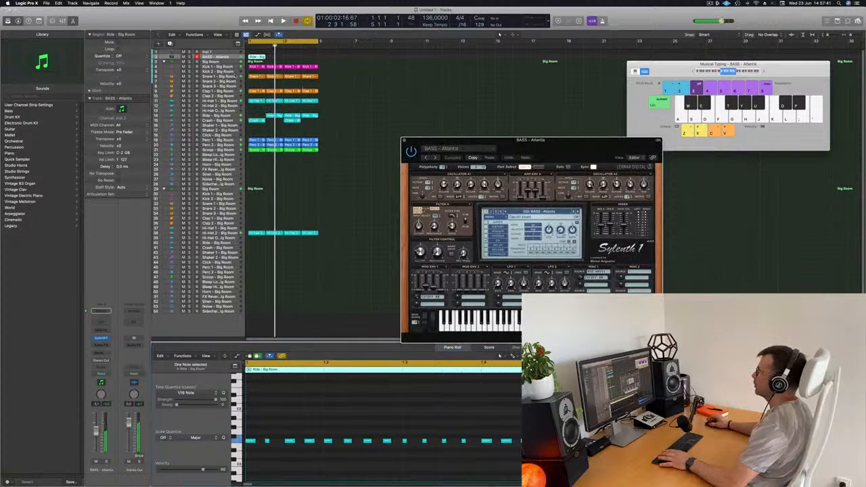
{"action": "left_click", "coordinate": [273, 57]}
{"action": "left_click", "coordinate": [261, 56]}
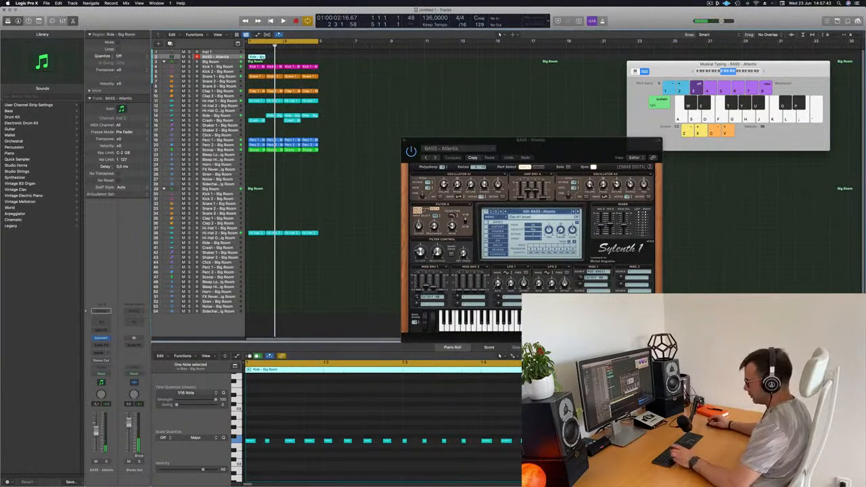
{"action": "key", "text": "super+r"}
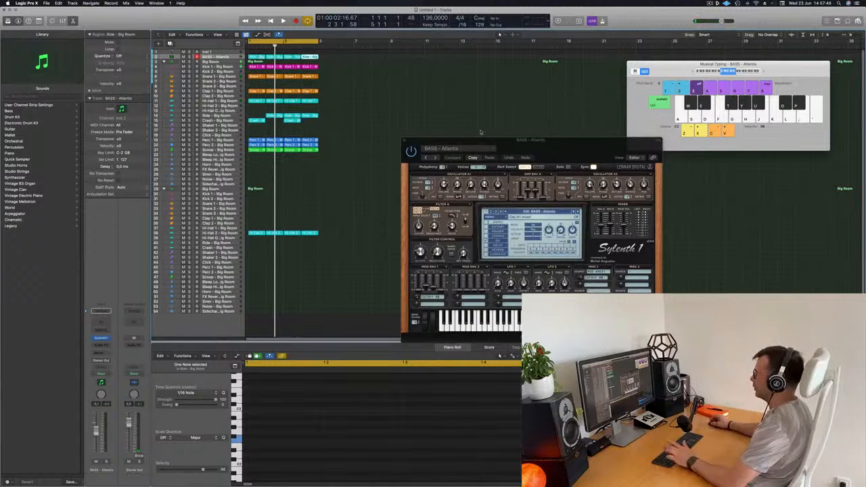
- Load the BASS - Bass Pad preset in Sylenth1 and audition it with the drum loop
{"action": "left_click_drag", "start_coordinate": [558, 148], "coordinate": [555, 98]}
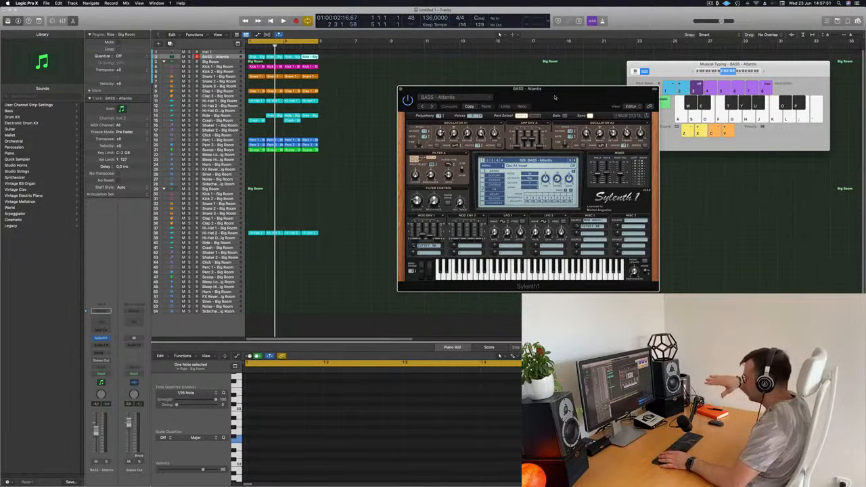
{"action": "left_click_drag", "start_coordinate": [555, 98], "coordinate": [520, 93]}
{"action": "key", "text": "space"}
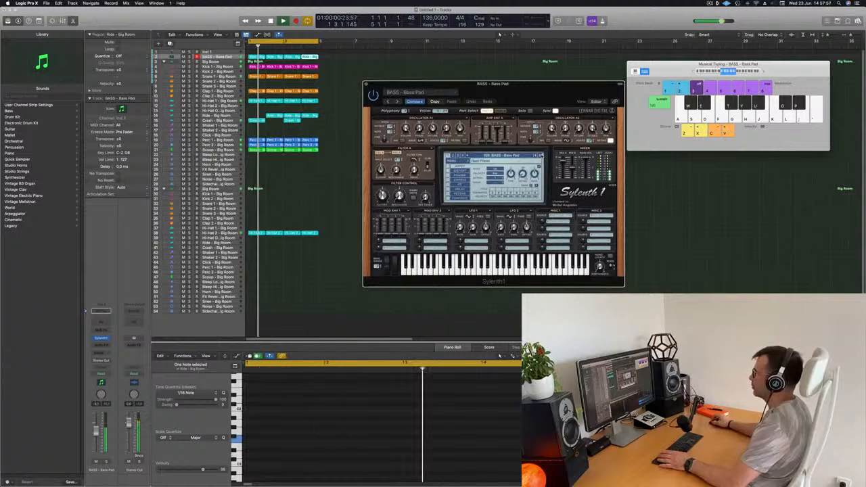
{"action": "left_click_drag", "start_coordinate": [528, 83], "coordinate": [486, 88]}
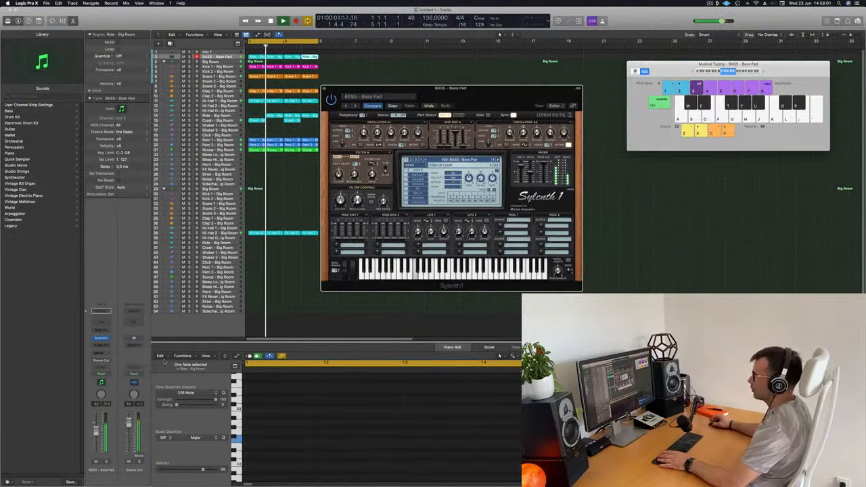
{"action": "key", "text": "space"}
- Switch Sylenth1 to the BASS - Bendy Electro preset and listen to it with the loop
{"action": "left_click", "coordinate": [498, 160]}
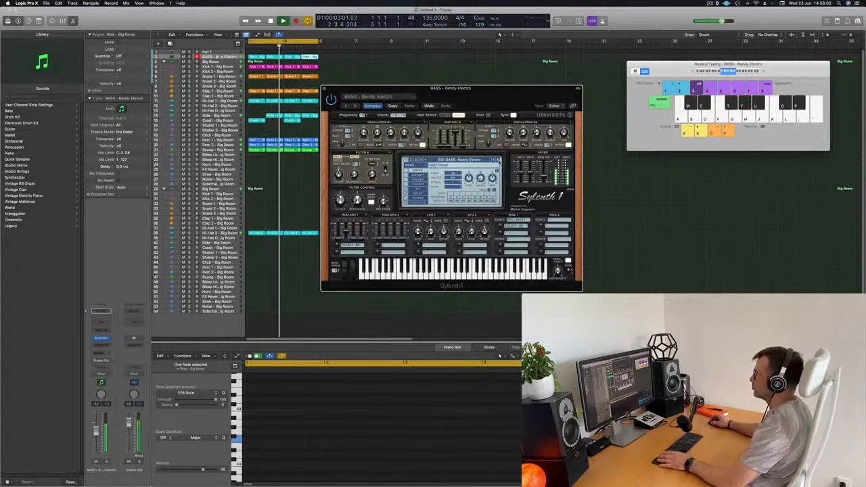
{"action": "left_click_drag", "start_coordinate": [503, 99], "coordinate": [483, 128]}
{"action": "key", "text": "space"}
{"action": "key", "text": "space"}
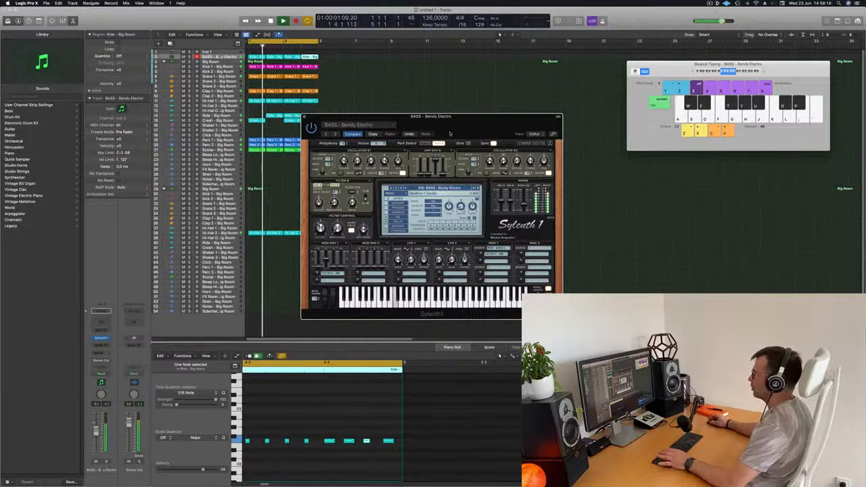
{"action": "left_click_drag", "start_coordinate": [455, 124], "coordinate": [575, 137]}
{"action": "key", "text": "space"}
{"action": "key", "text": "space"}
{"action": "key", "text": "space"}
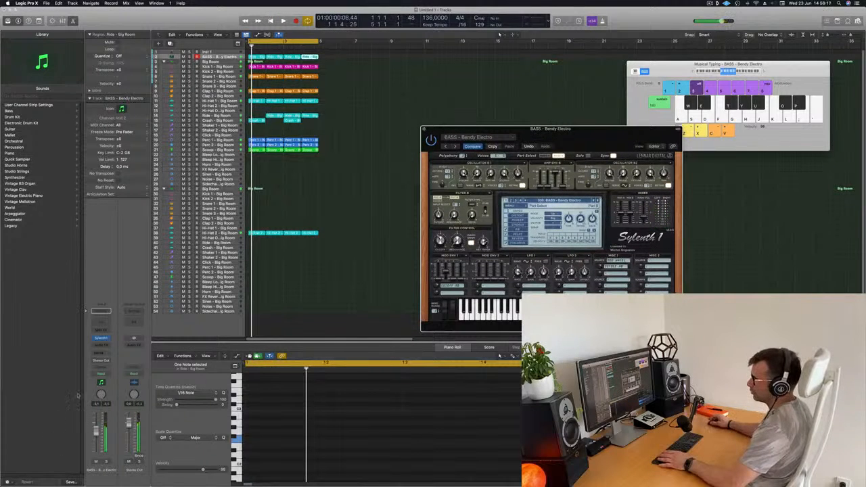
- Insert a Compressor on the bass track and set its side-chain source to Kick 1 - Big Room (Inst 3)
{"action": "left_click", "coordinate": [101, 346]}
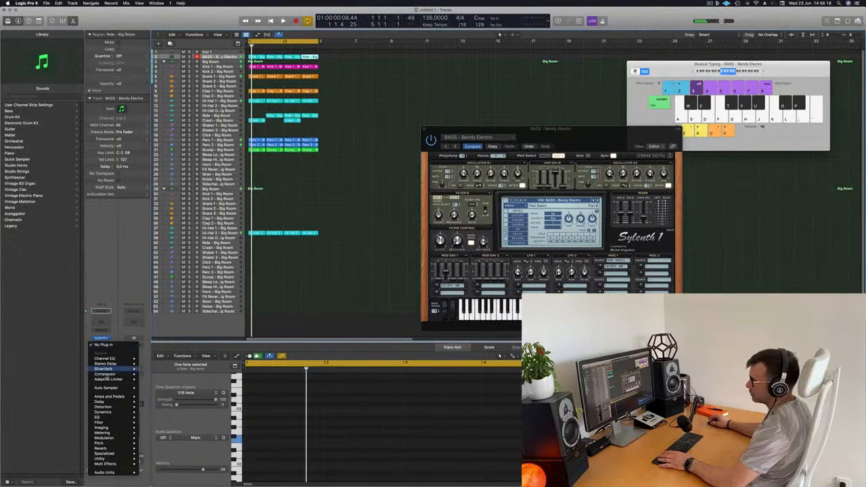
{"action": "left_click", "coordinate": [151, 374]}
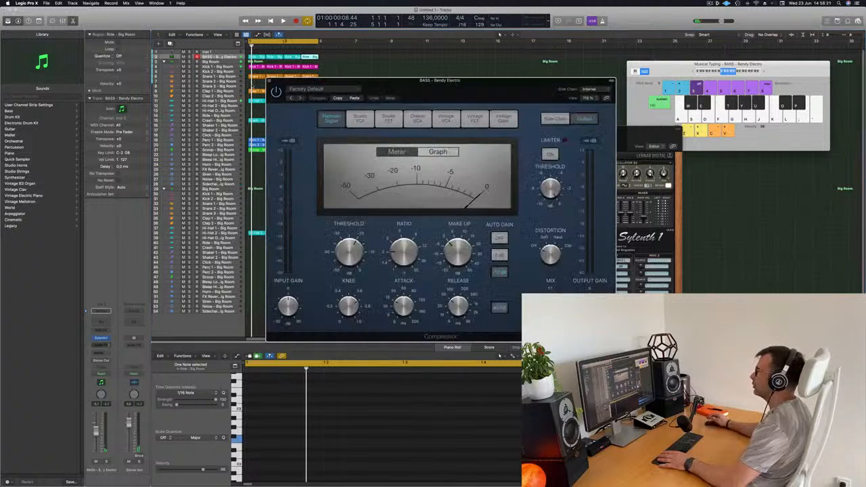
{"action": "left_click", "coordinate": [344, 90]}
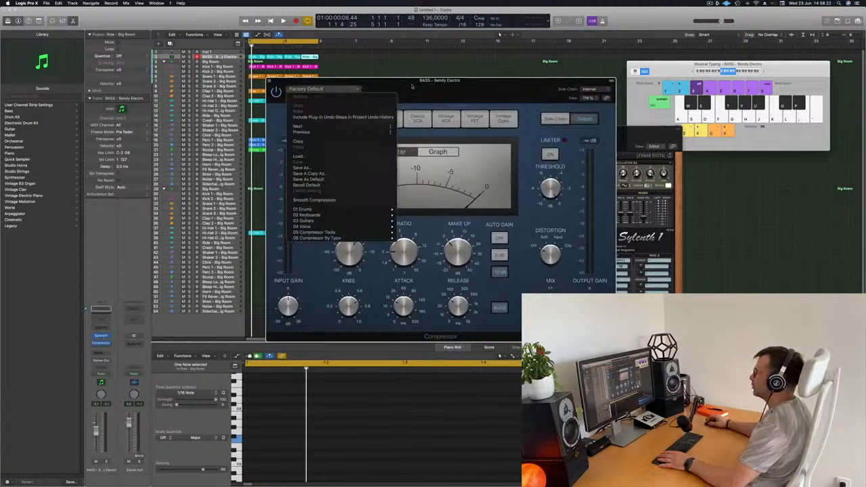
{"action": "left_click", "coordinate": [593, 91]}
{"action": "mouse_move", "coordinate": [594, 104]}
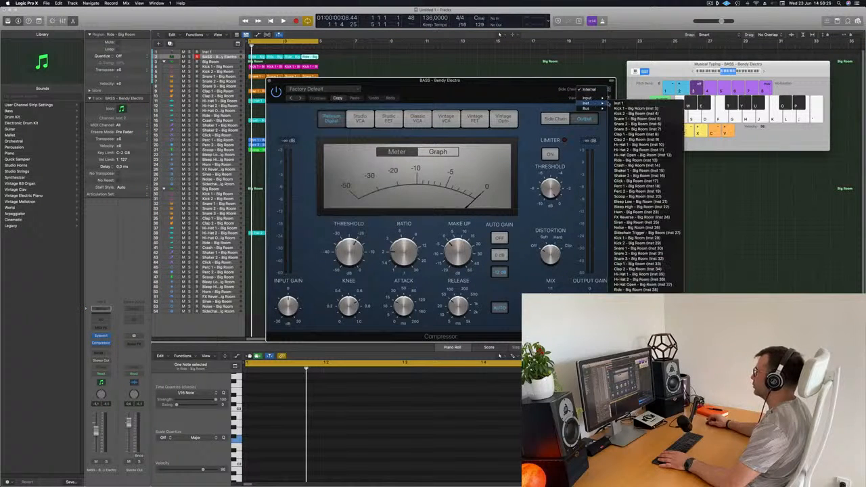
{"action": "left_click", "coordinate": [636, 109]}
- Adjust the bass compressor's release and ratio while the loop plays, close its window and replay the loop
{"action": "key", "text": "space"}
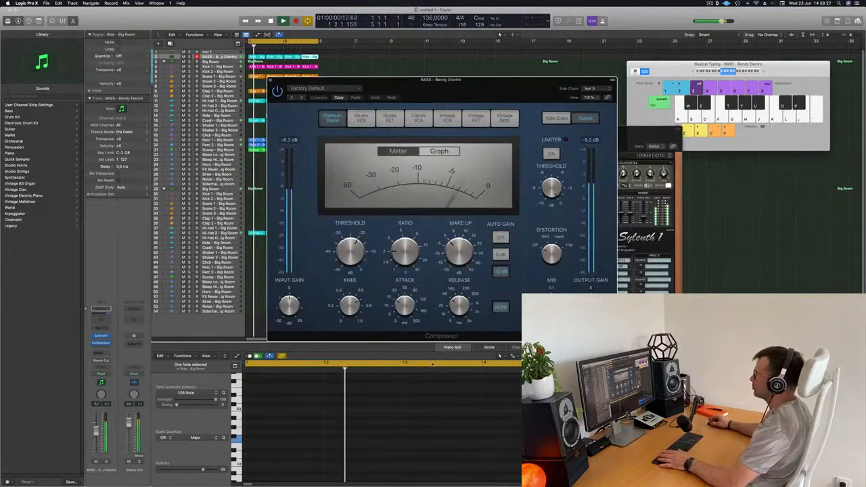
{"action": "left_click_drag", "start_coordinate": [451, 307], "coordinate": [446, 331]}
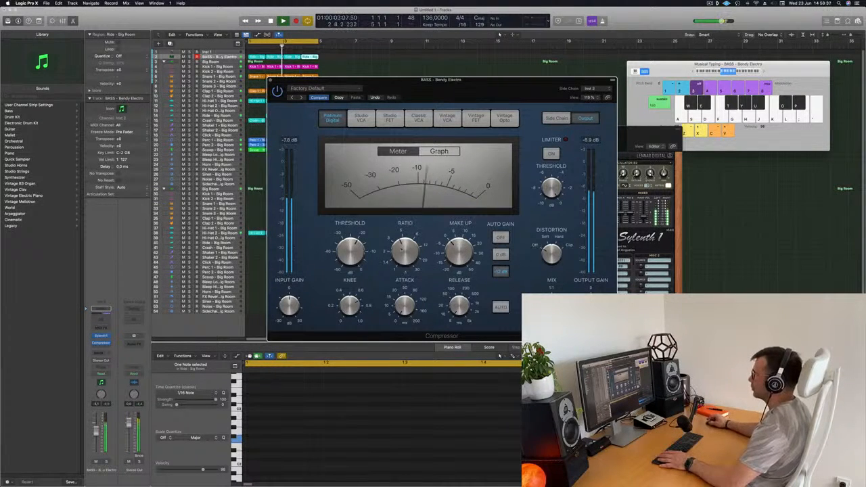
{"action": "key", "text": "space"}
{"action": "key", "text": "space"}
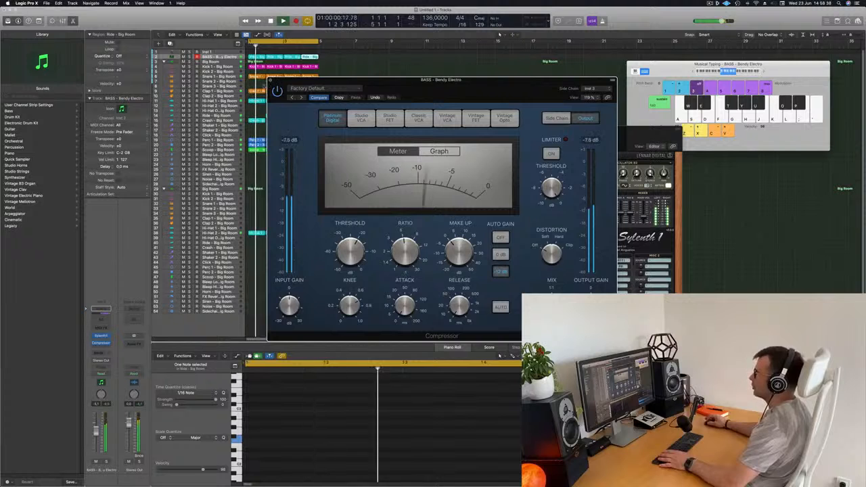
{"action": "left_click", "coordinate": [270, 80]}
{"action": "key", "text": "space"}
{"action": "key", "text": "space"}
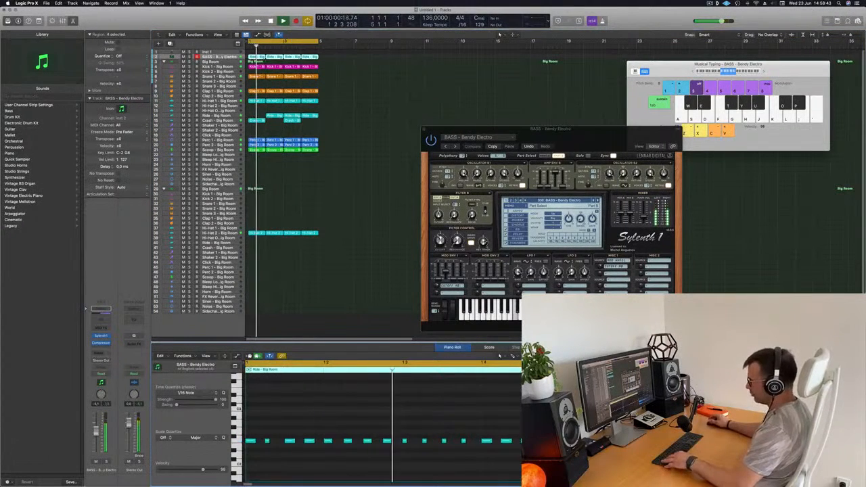
- Select all notes of the four bass regions and transpose them four semitones up overall, auditioning lower and higher pitches with the loop
{"action": "key", "text": "super+a"}
{"action": "key", "text": "alt+Down"}
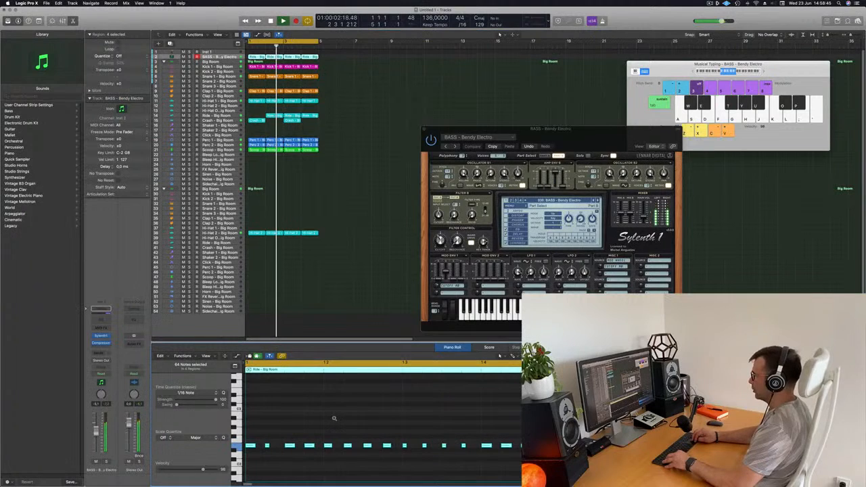
{"action": "key", "text": "alt+Down"}
{"action": "key", "text": "alt+Down"}
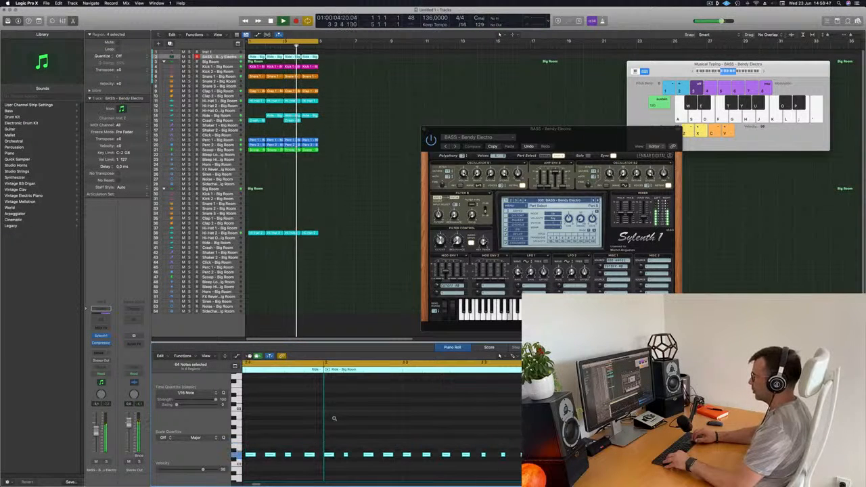
{"action": "key", "text": "alt+Up"}
{"action": "key", "text": "alt+Up"}
{"action": "key", "text": "alt+Up"}
{"action": "key", "text": "alt+Up"}
{"action": "key", "text": "alt+Up"}
{"action": "key", "text": "alt+Up"}
{"action": "key", "text": "alt+Up"}
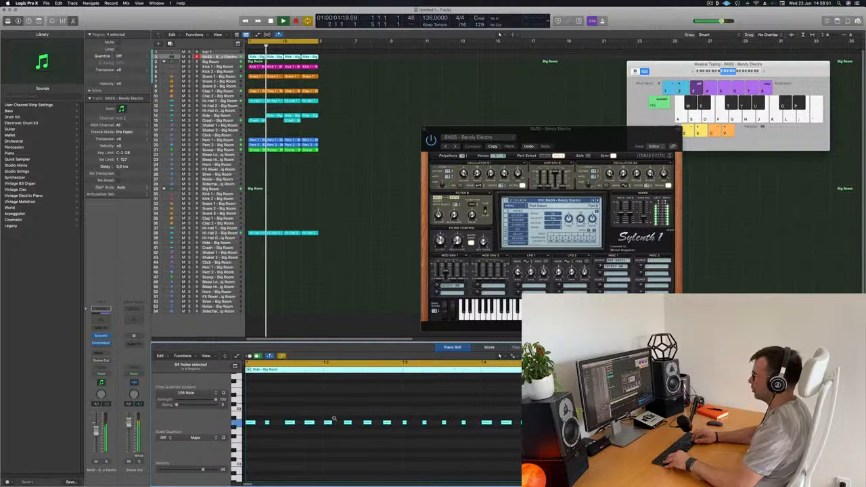
{"action": "key", "text": "alt+Up"}
{"action": "key", "text": "alt+Up"}
{"action": "key", "text": "alt+Up"}
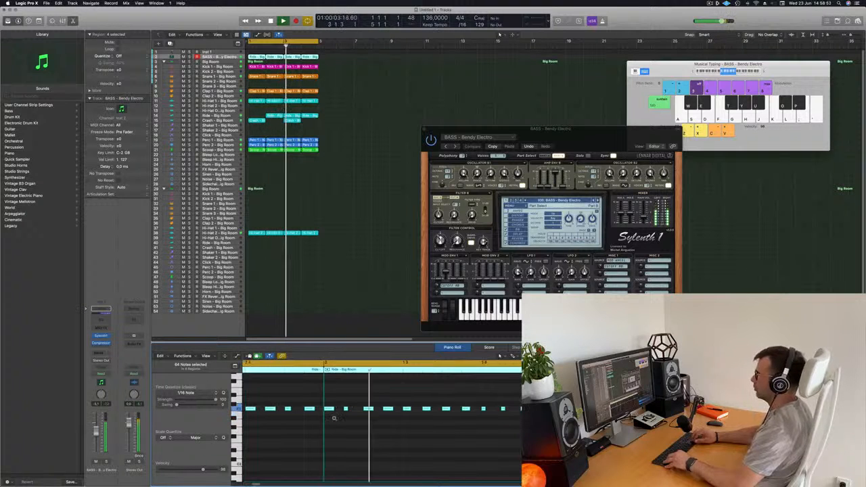
{"action": "key", "text": "alt+Down"}
{"action": "key", "text": "alt+Down"}
{"action": "key", "text": "alt+Down"}
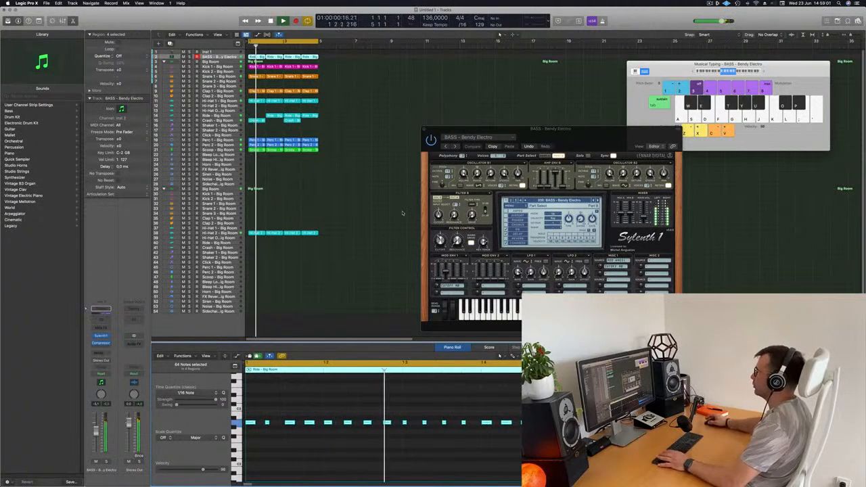
- Step through the Sylenth1 bass presets to BASS - D-Bass and lower the bass track's volume slightly
{"action": "left_click", "coordinate": [597, 200]}
{"action": "left_click_drag", "start_coordinate": [562, 129], "coordinate": [528, 85]}
{"action": "left_click", "coordinate": [420, 102]}
{"action": "left_click", "coordinate": [409, 118]}
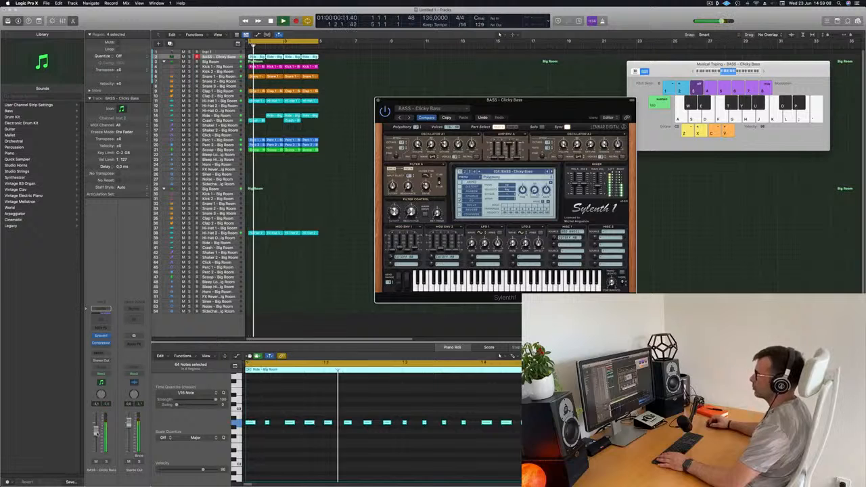
{"action": "left_click_drag", "start_coordinate": [95, 431], "coordinate": [95, 435]}
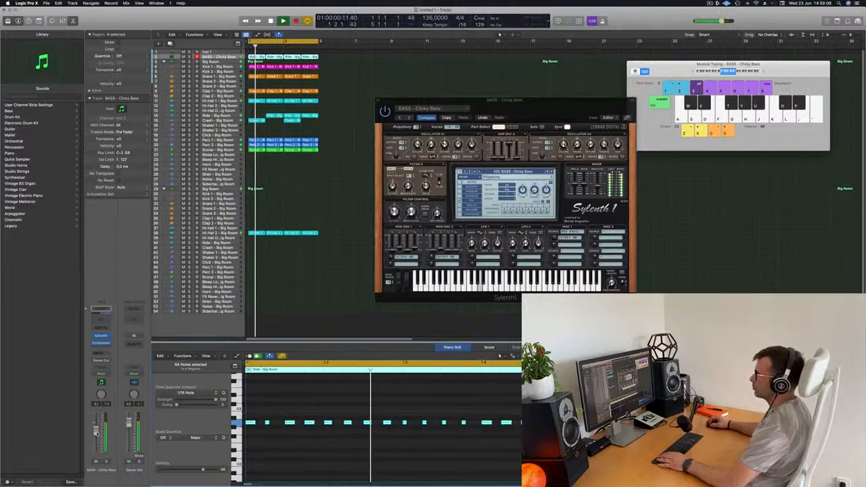
{"action": "left_click", "coordinate": [409, 118]}
{"action": "left_click", "coordinate": [409, 117]}
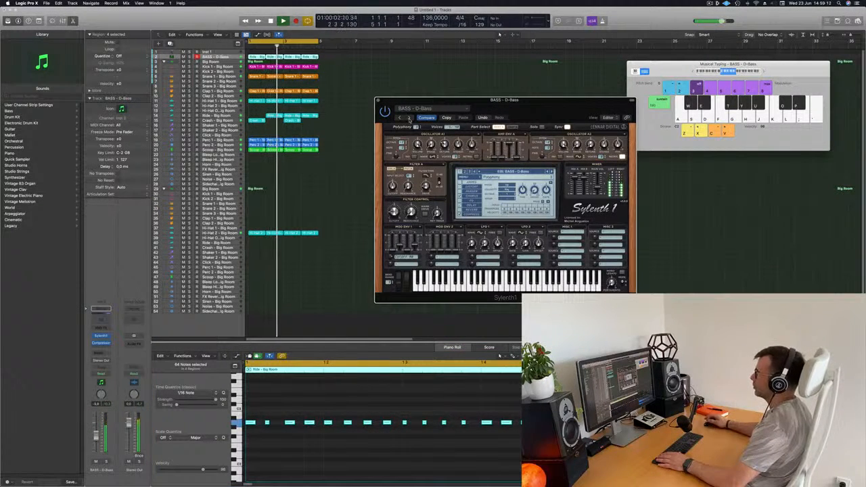
{"action": "left_click_drag", "start_coordinate": [567, 110], "coordinate": [517, 166]}
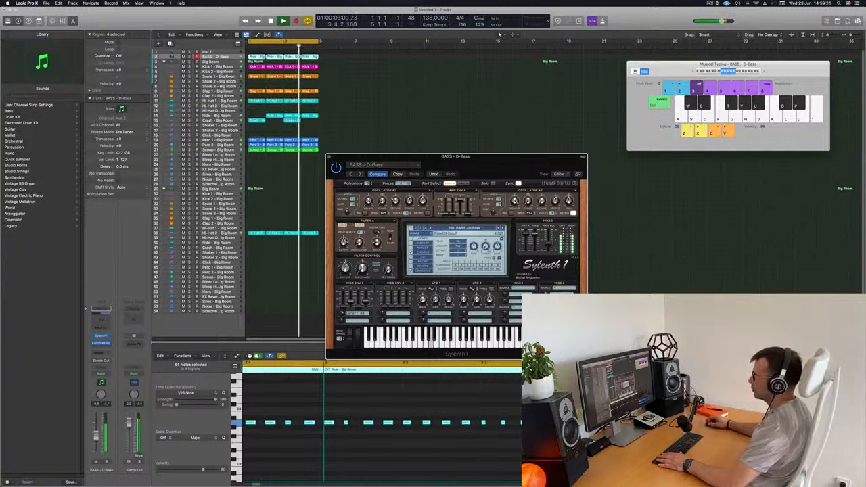
{"action": "left_click_drag", "start_coordinate": [361, 175], "coordinate": [352, 175]}
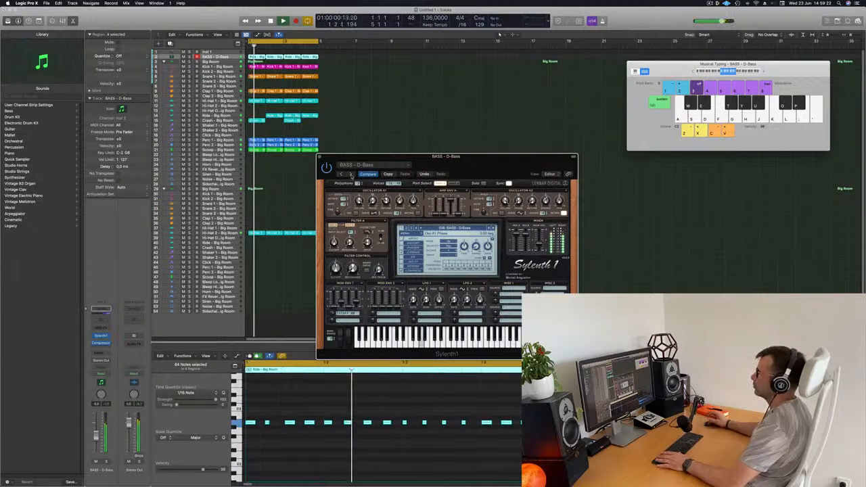
- Audition further Sylenth1 bass presets with the loop, including BASS - Electro Addicted, BASS - Fat Chorus Bass and BASS - Fat Saws
{"action": "left_click", "coordinate": [351, 174]}
{"action": "left_click", "coordinate": [351, 175]}
{"action": "left_click", "coordinate": [352, 174]}
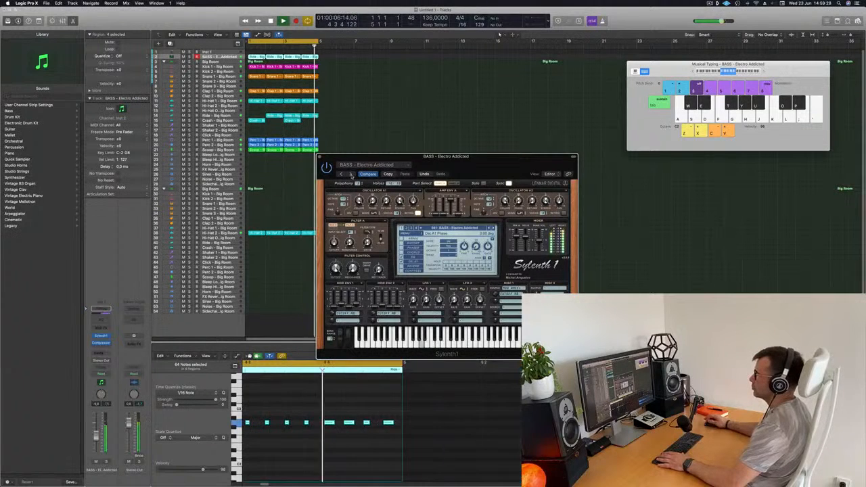
{"action": "left_click", "coordinate": [352, 175]}
{"action": "left_click", "coordinate": [352, 175]}
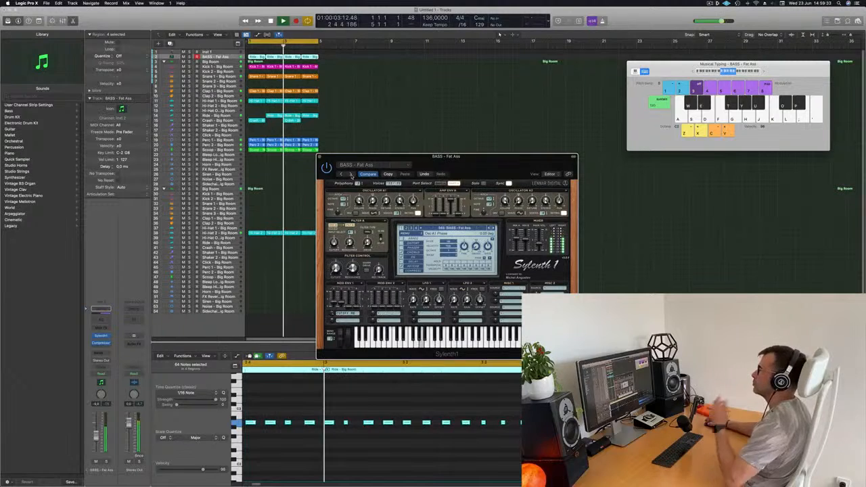
{"action": "left_click", "coordinate": [352, 175]}
{"action": "left_click", "coordinate": [351, 174]}
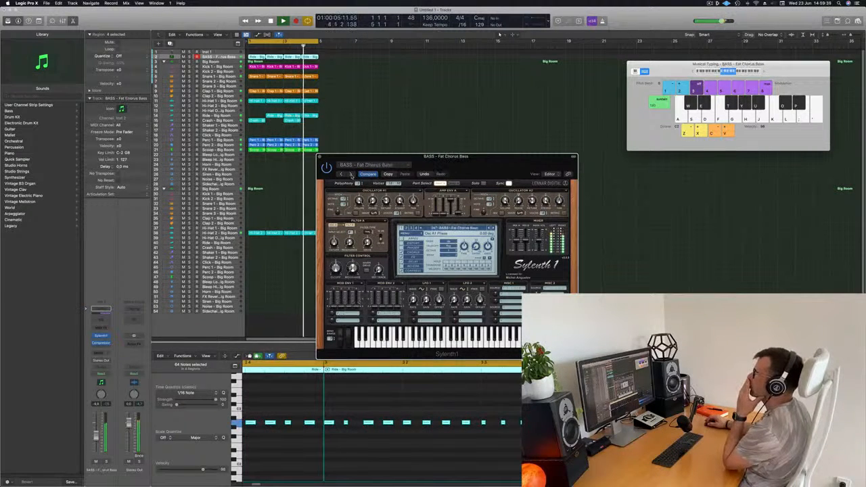
{"action": "left_click", "coordinate": [351, 175]}
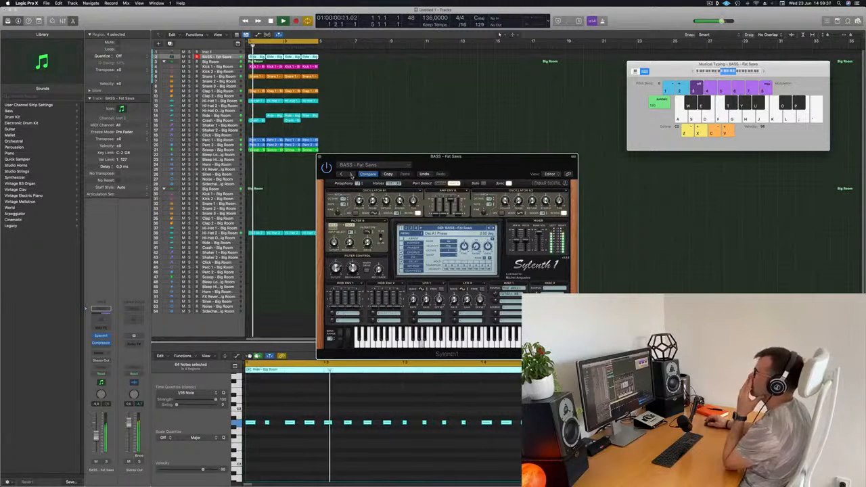
- Continue auditioning Sylenth1 presets with the loop through BASS - Heavy House, BASS - Let Go, BASS - Long Bass and BASS - M-Bass
{"action": "left_click", "coordinate": [351, 175]}
{"action": "left_click", "coordinate": [351, 175]}
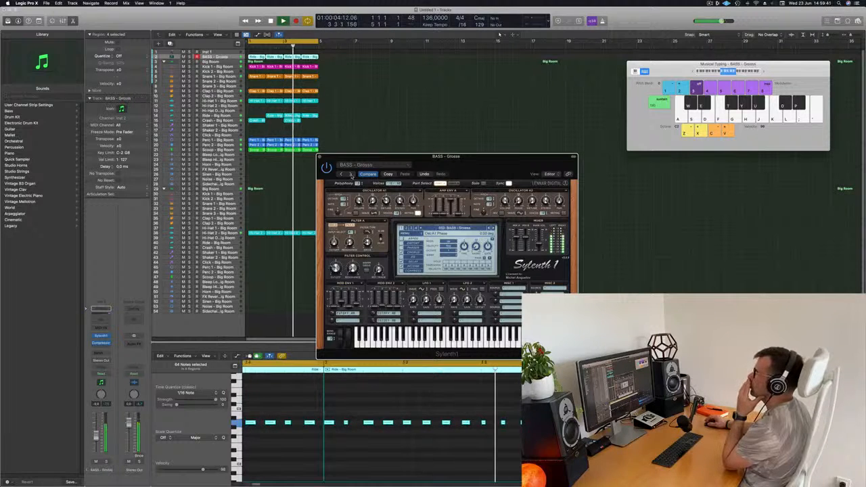
{"action": "left_click", "coordinate": [352, 174]}
{"action": "left_click", "coordinate": [352, 174]}
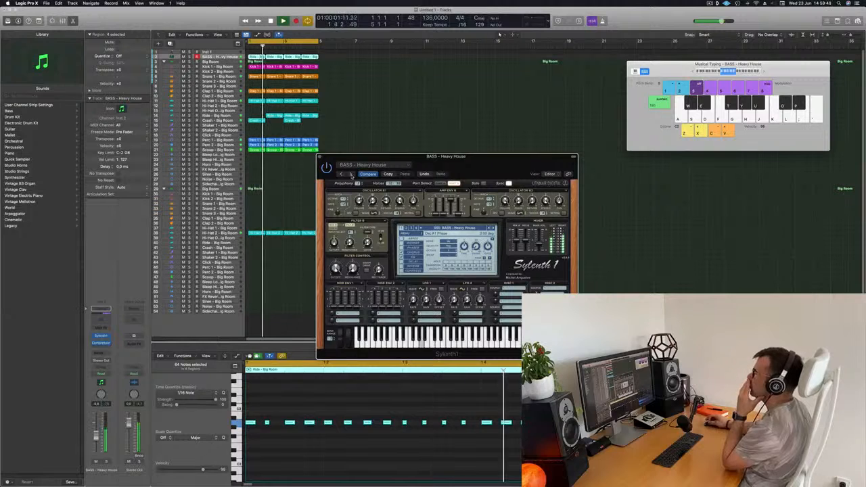
{"action": "left_click", "coordinate": [351, 175]}
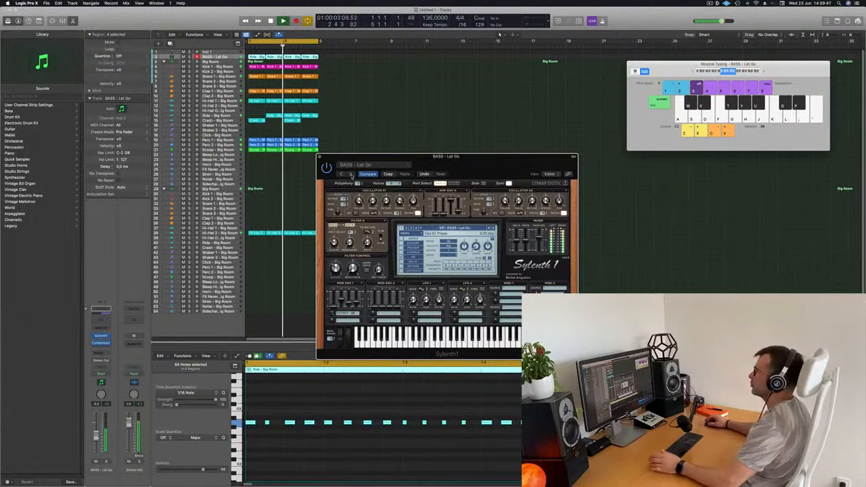
{"action": "left_click", "coordinate": [352, 175]}
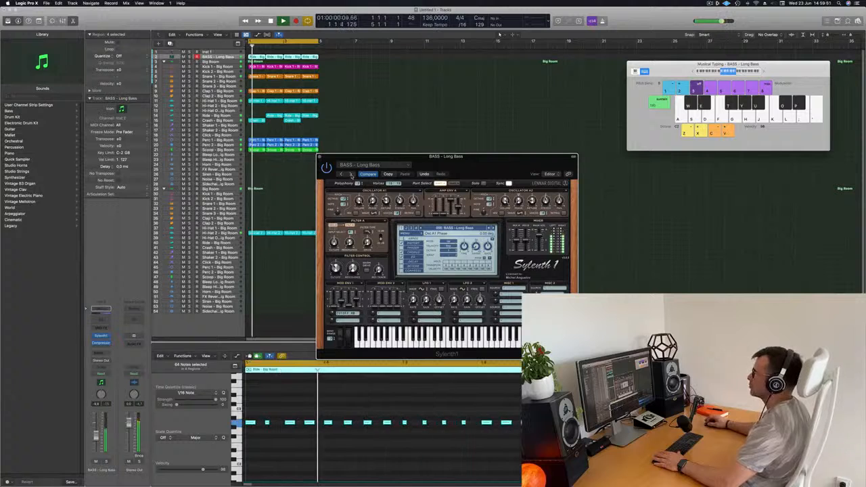
{"action": "left_click", "coordinate": [351, 175]}
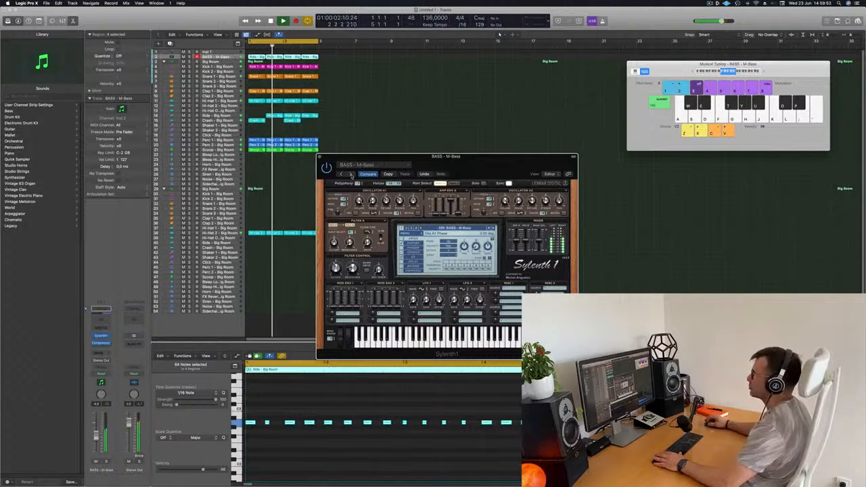
- Load the BASS - Moog Style Bass preset in Sylenth1 and listen to it with the loop
{"action": "left_click", "coordinate": [351, 174]}
{"action": "left_click_drag", "start_coordinate": [351, 156], "coordinate": [358, 138]}
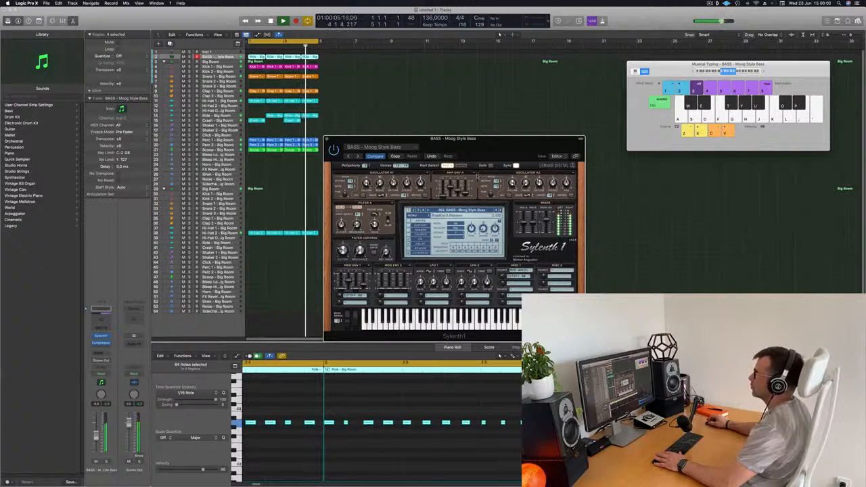
{"action": "left_click_drag", "start_coordinate": [485, 141], "coordinate": [465, 136]}
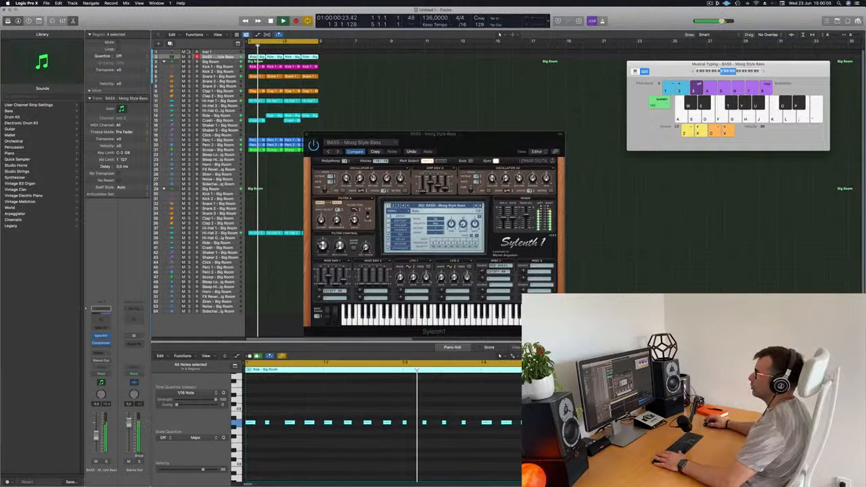
- Duplicate the Moog Style Bass track with its settings and copy the first bass region onto the new track
{"action": "key", "text": "super+d"}
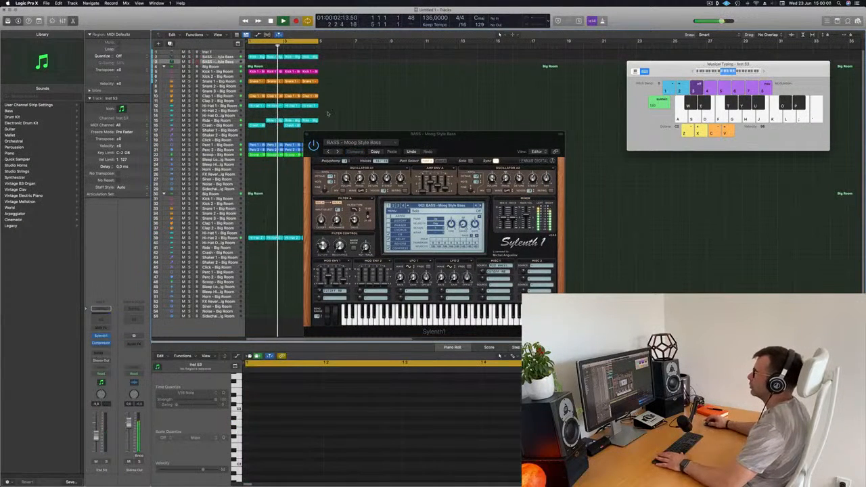
{"action": "left_click", "coordinate": [256, 58]}
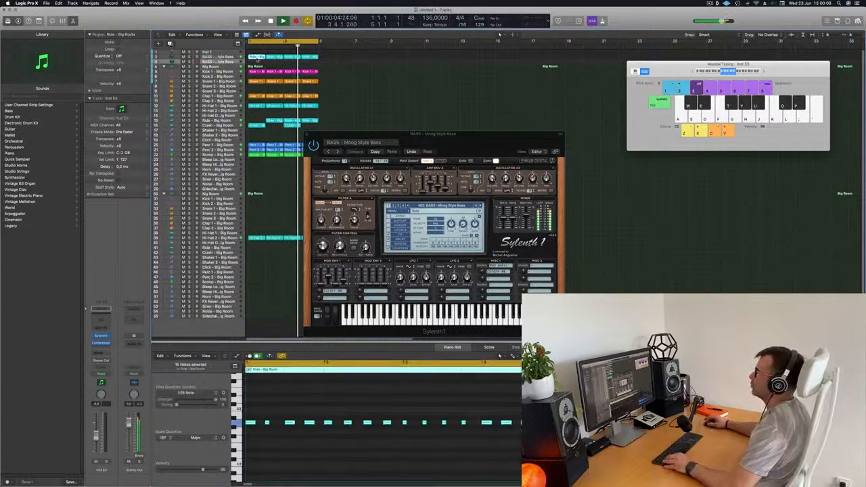
{"action": "left_click_drag", "start_coordinate": [256, 58], "coordinate": [251, 63]}
{"action": "key", "text": "space"}
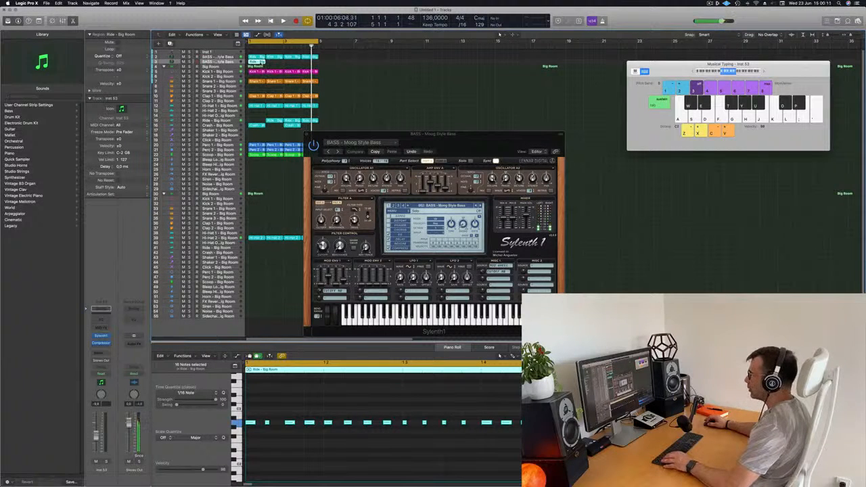
- Transpose all notes of the copied bass region down one octave and play the loop
{"action": "left_click", "coordinate": [287, 405]}
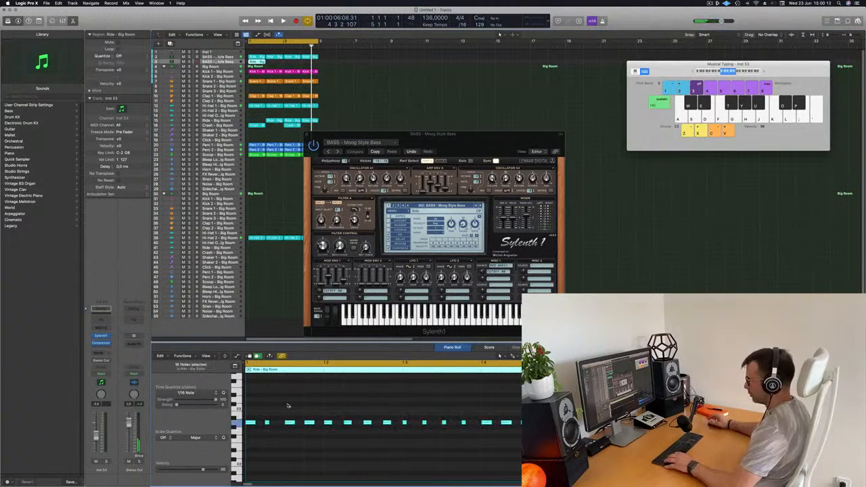
{"action": "key", "text": "alt+shift+Down"}
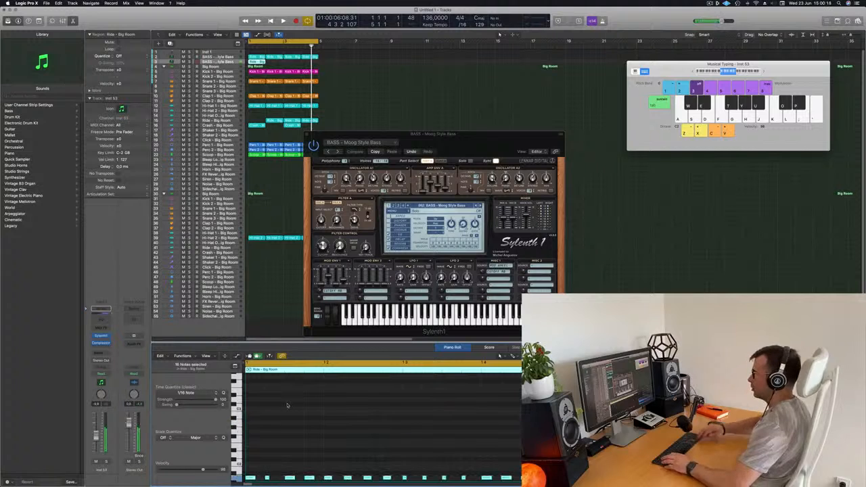
{"action": "scroll", "coordinate": [319, 443], "scroll_direction": "down", "scroll_amount": 2}
{"action": "key", "text": "space"}
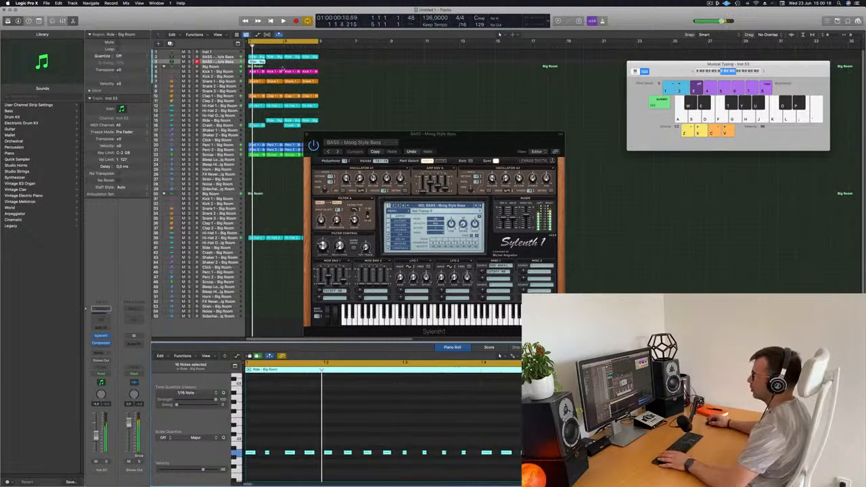
- Repeat the octave-down bass region on the duplicated bass track across all four bars of the loop and play it
{"action": "left_click_drag", "start_coordinate": [258, 62], "coordinate": [293, 65]}
{"action": "left_click", "coordinate": [243, 62]}
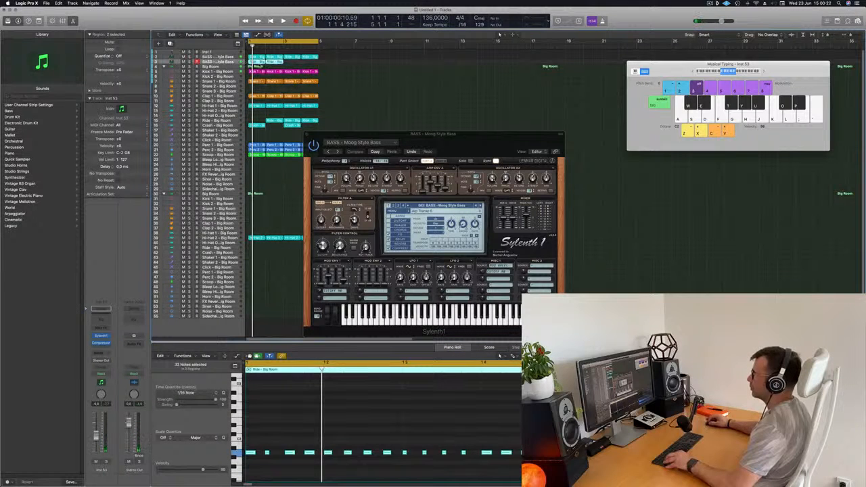
{"action": "key", "text": "space"}
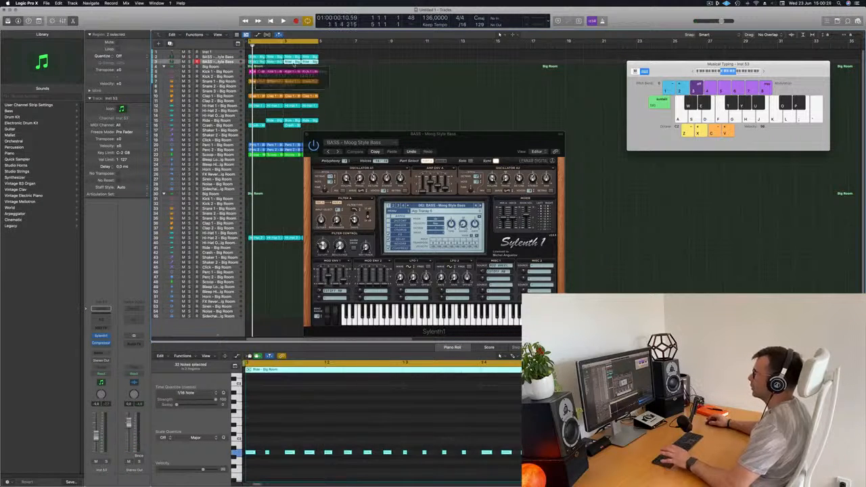
{"action": "left_click", "coordinate": [243, 62]}
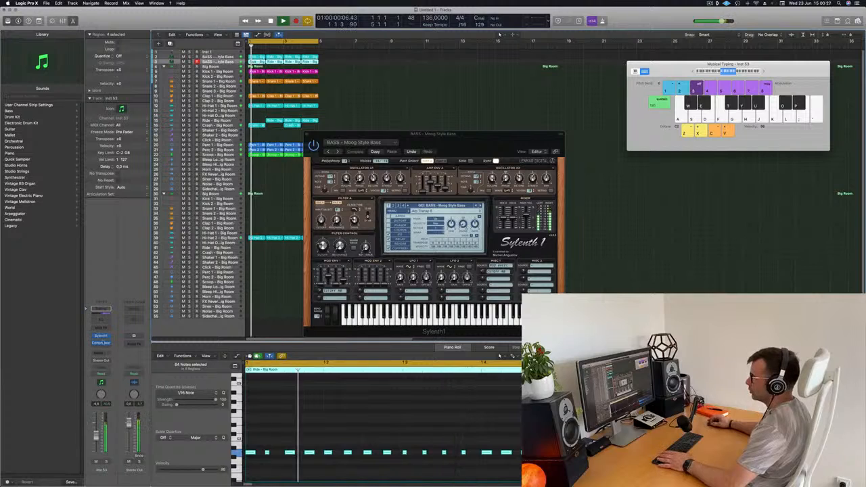
- Audition other Sylenth1 presets on the duplicated bass track during playback and load BASS - Long Bass
{"action": "left_click", "coordinate": [102, 337]}
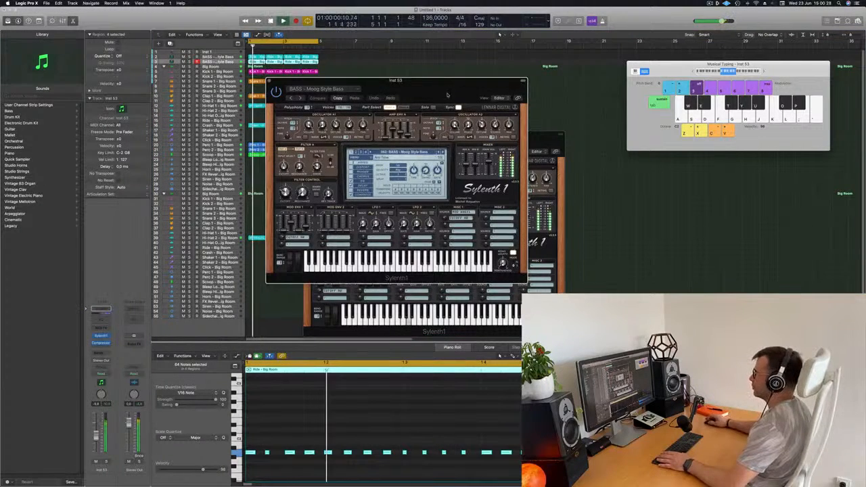
{"action": "left_click_drag", "start_coordinate": [417, 80], "coordinate": [595, 174]}
{"action": "left_click", "coordinate": [617, 247]}
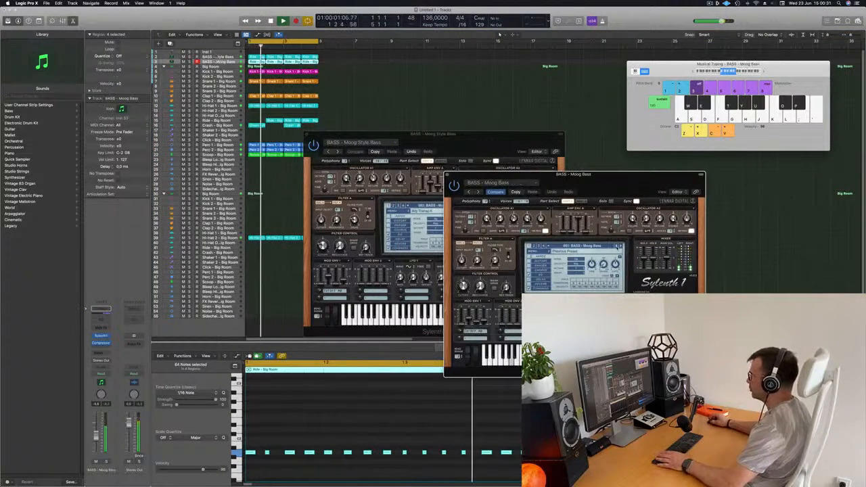
{"action": "left_click", "coordinate": [616, 247]}
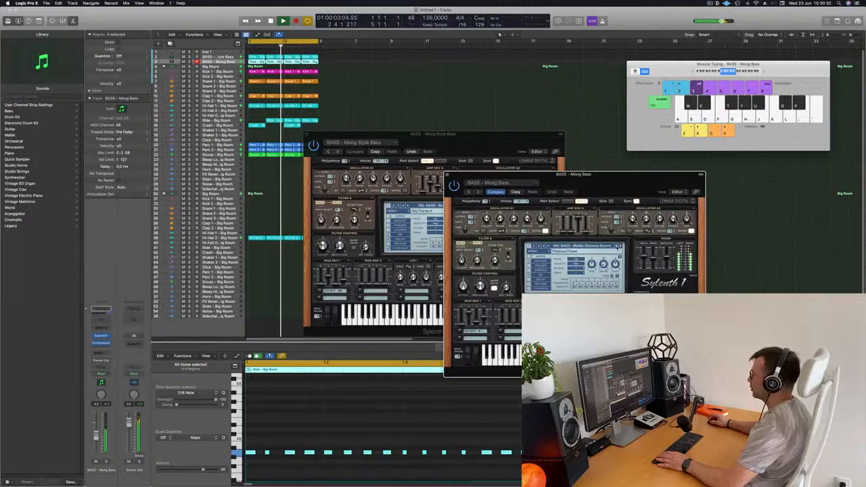
{"action": "left_click", "coordinate": [616, 247]}
{"action": "left_click", "coordinate": [617, 247]}
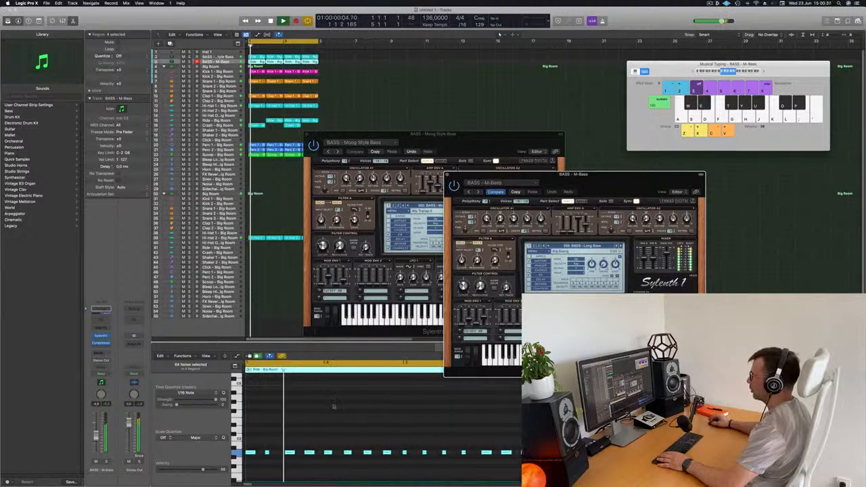
- Transpose the Long Bass track's notes up one octave and lower the track's volume against the loop
{"action": "left_click", "coordinate": [368, 419]}
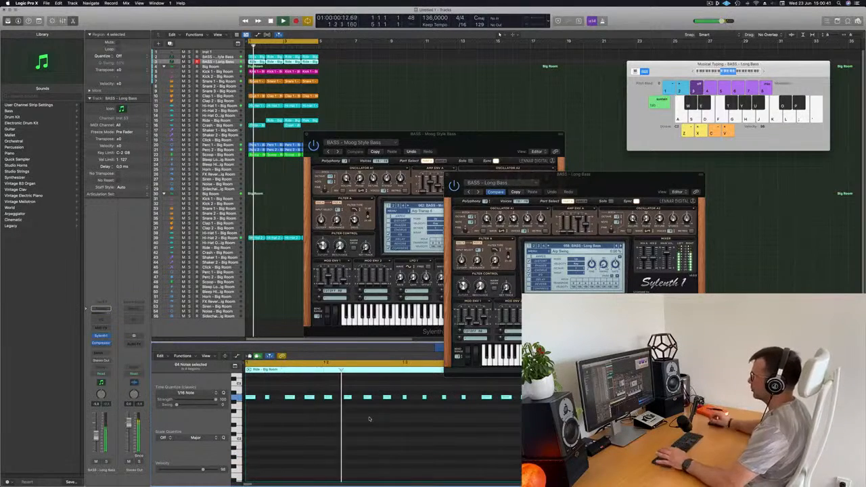
{"action": "left_click_drag", "start_coordinate": [636, 178], "coordinate": [759, 85]}
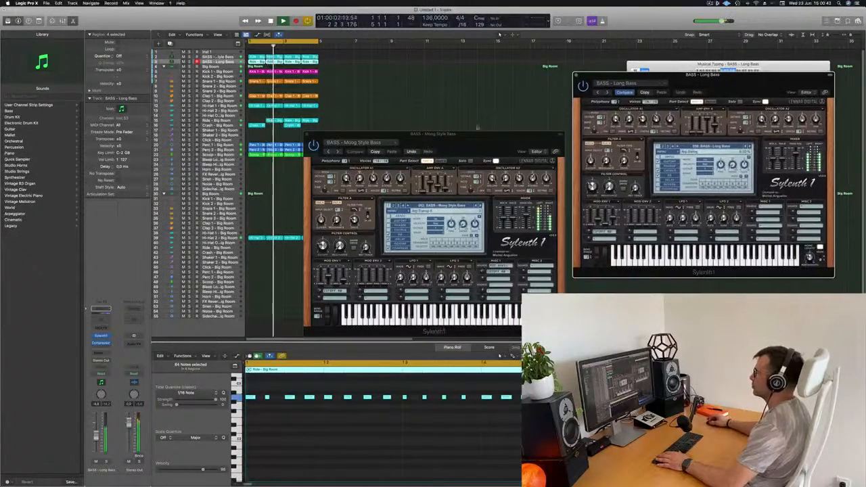
{"action": "left_click_drag", "start_coordinate": [433, 134], "coordinate": [519, 82]}
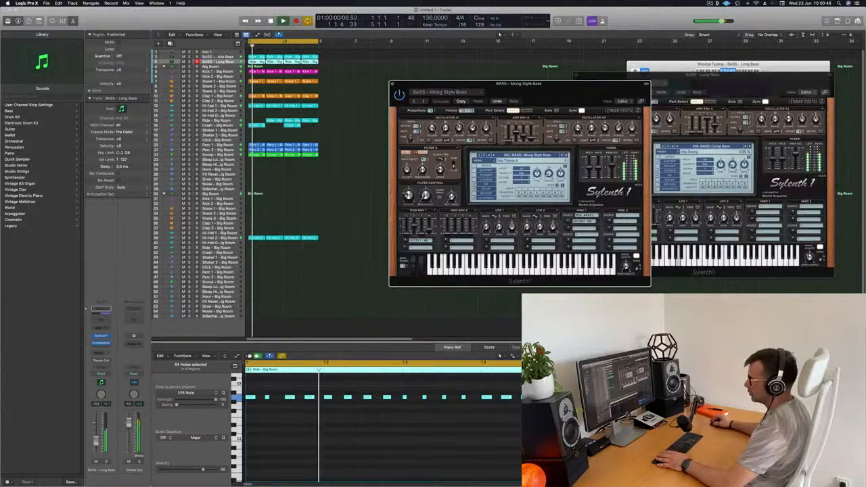
{"action": "left_click_drag", "start_coordinate": [96, 439], "coordinate": [96, 446]}
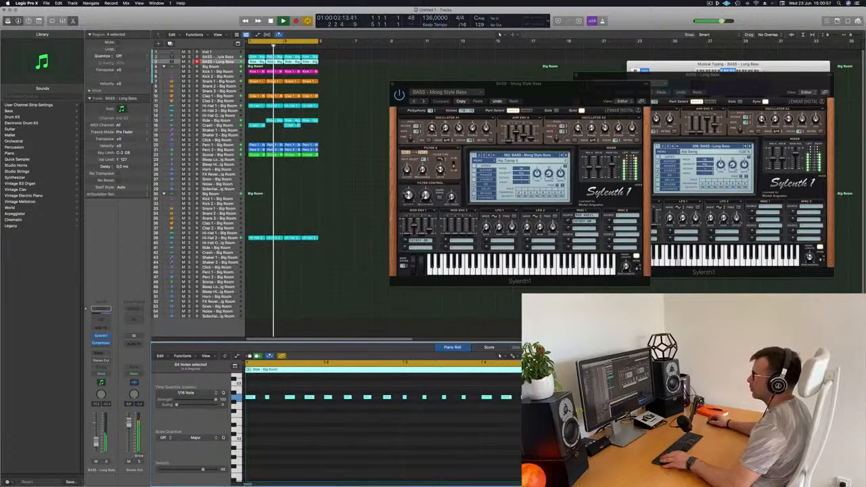
- Copy a Ride region into the empty first bar and repeat all regions of the four-bar loop to fill 16 bars
{"action": "left_click", "coordinate": [278, 121]}
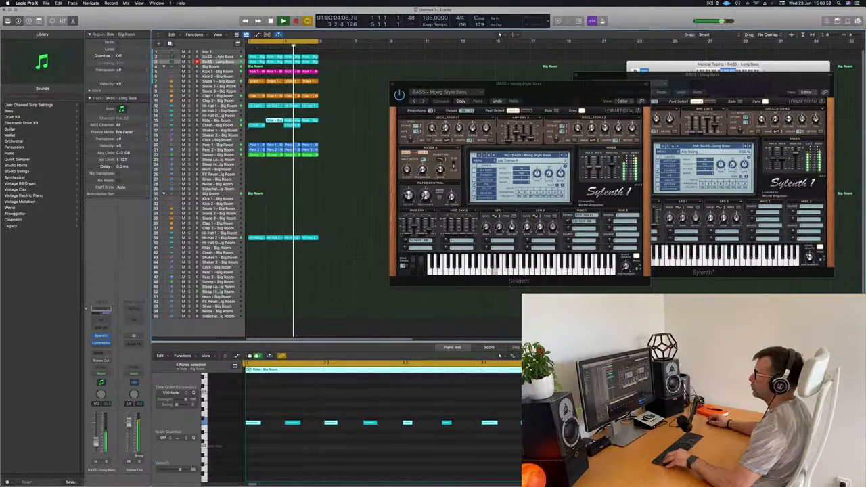
{"action": "left_click_drag", "start_coordinate": [256, 123], "coordinate": [257, 123]}
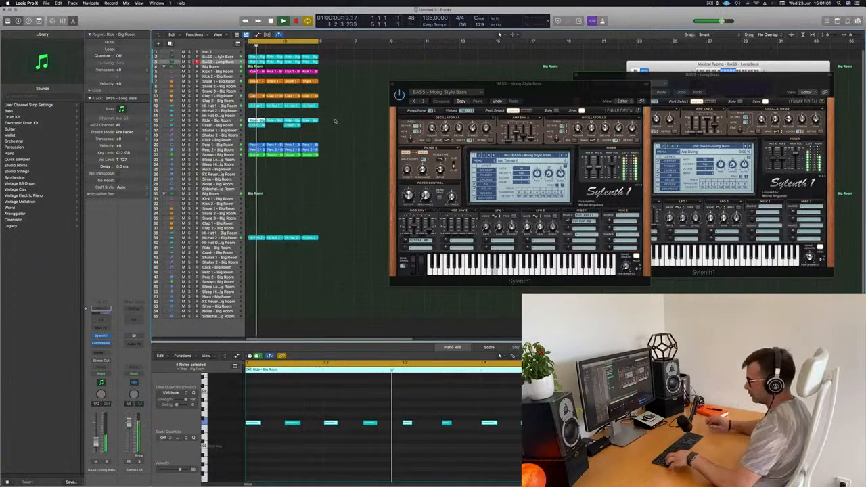
{"action": "key", "text": "super+a"}
{"action": "key", "text": "super+r"}
{"action": "key", "text": "super+r"}
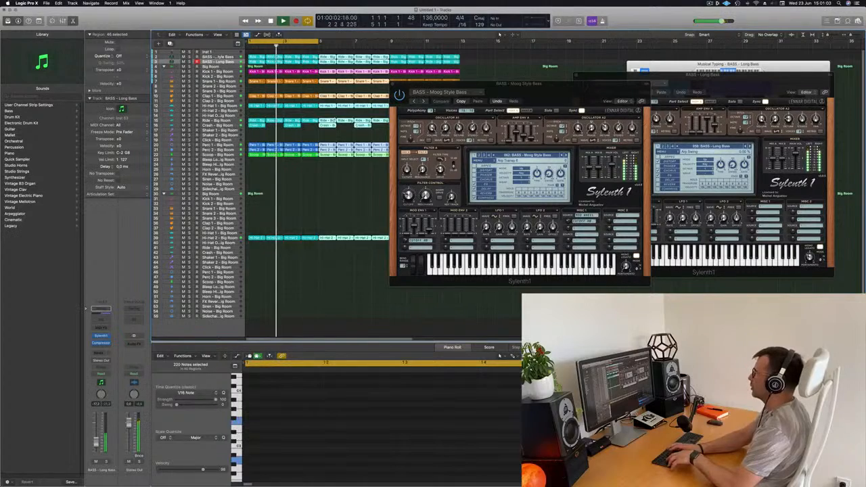
{"action": "key", "text": "super+r"}
- Move the synth windows clear of the arrangement and extend the cycle range to cover all 16 bars
{"action": "left_click_drag", "start_coordinate": [532, 91], "coordinate": [527, 205]}
{"action": "left_click_drag", "start_coordinate": [710, 77], "coordinate": [645, 267]}
{"action": "key", "text": "super+Left"}
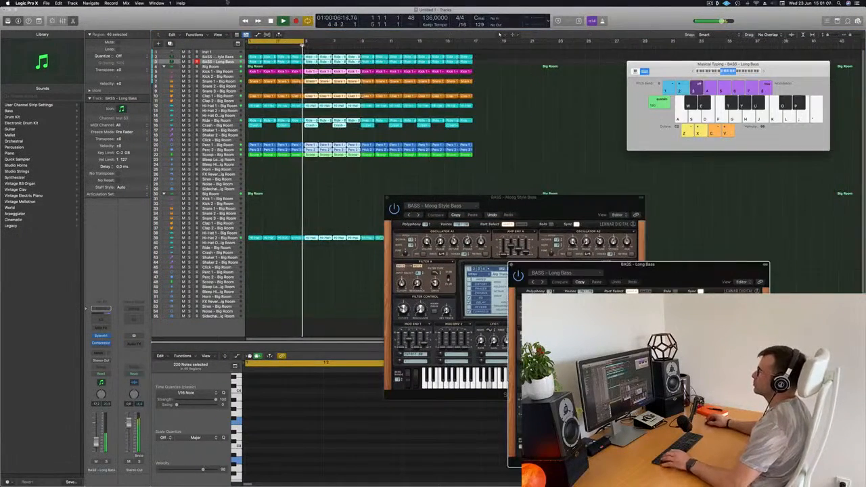
{"action": "key", "text": "super+Right"}
{"action": "key", "text": "super+Left"}
{"action": "left_click_drag", "start_coordinate": [296, 41], "coordinate": [438, 62]}
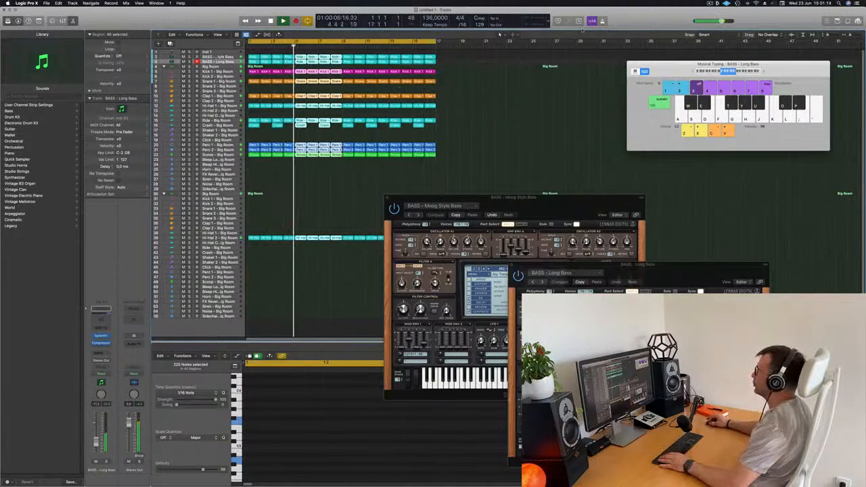
- Solo the Moog Style Bass and Long Bass tracks to hear them alone, and turn their solo off again
{"action": "left_click", "coordinate": [514, 124]}
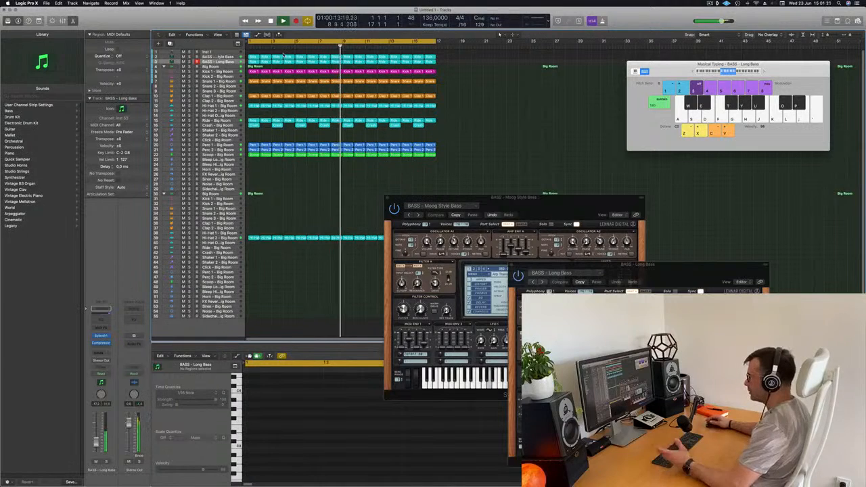
{"action": "key", "text": "s"}
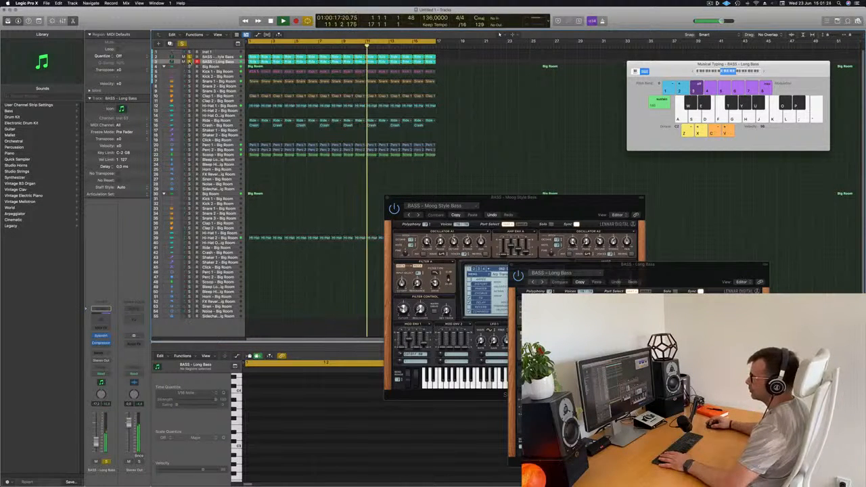
{"action": "key", "text": "s"}
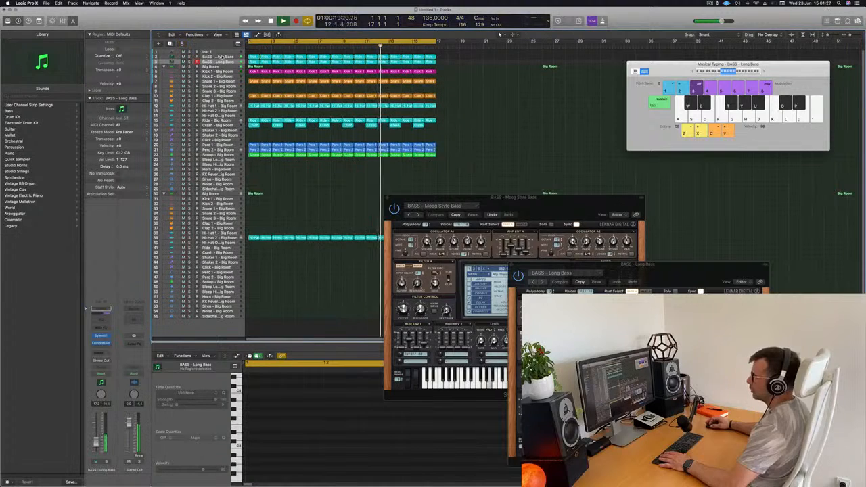
- Open Sylenth1 on the Moog Style Bass track, adjust its filter cutoff during playback, and move both synth windows aside
{"action": "left_click", "coordinate": [221, 57]}
{"action": "key", "text": "Return"}
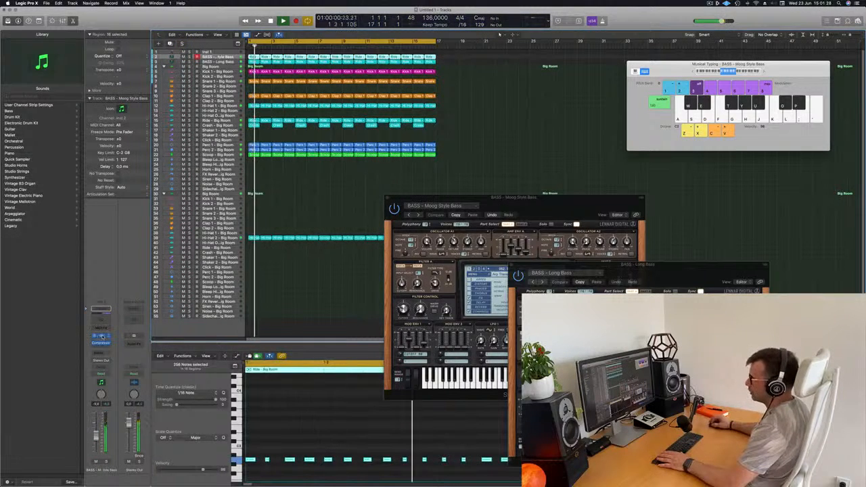
{"action": "left_click", "coordinate": [102, 336]}
{"action": "left_click", "coordinate": [102, 336]}
{"action": "key", "text": "space"}
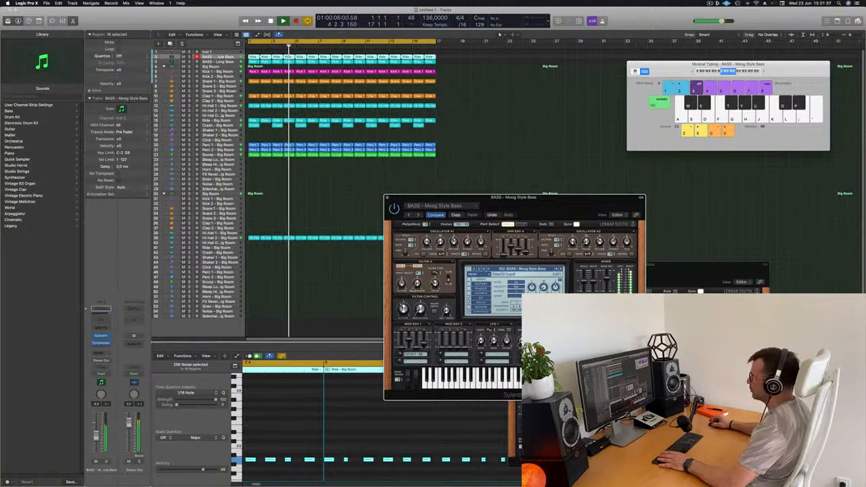
{"action": "left_click_drag", "start_coordinate": [580, 205], "coordinate": [792, 52]}
{"action": "left_click_drag", "start_coordinate": [673, 271], "coordinate": [673, 157]}
- Thin out the Crash track by deleting its regions at bars 3, 7, 11 and 15
{"action": "left_click", "coordinate": [220, 126]}
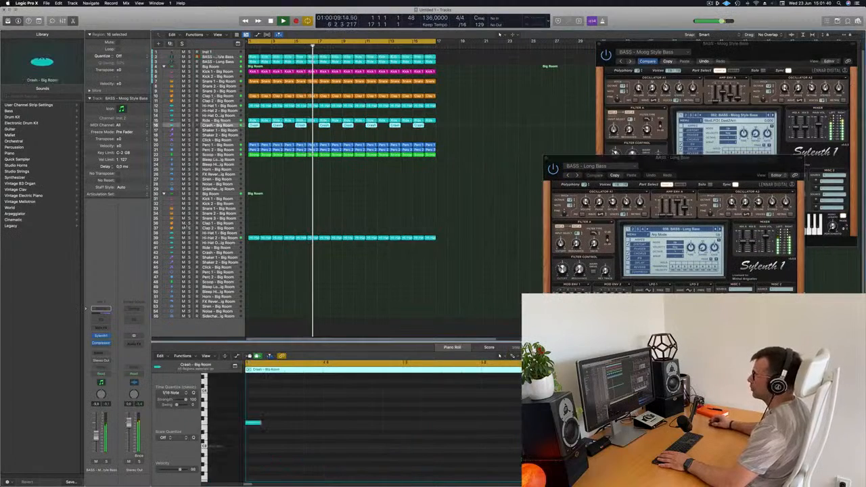
{"action": "left_click", "coordinate": [268, 136]}
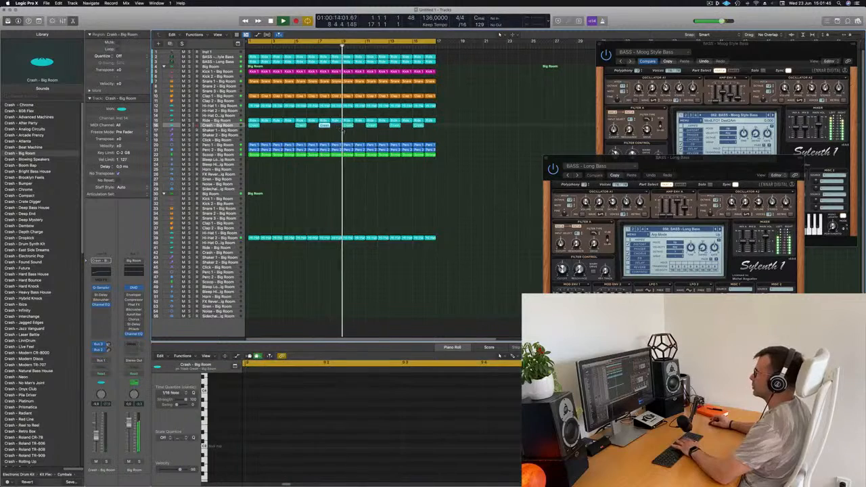
{"action": "left_click", "coordinate": [372, 126]}
{"action": "key", "text": "Delete"}
{"action": "left_click", "coordinate": [418, 126]}
{"action": "key", "text": "Delete"}
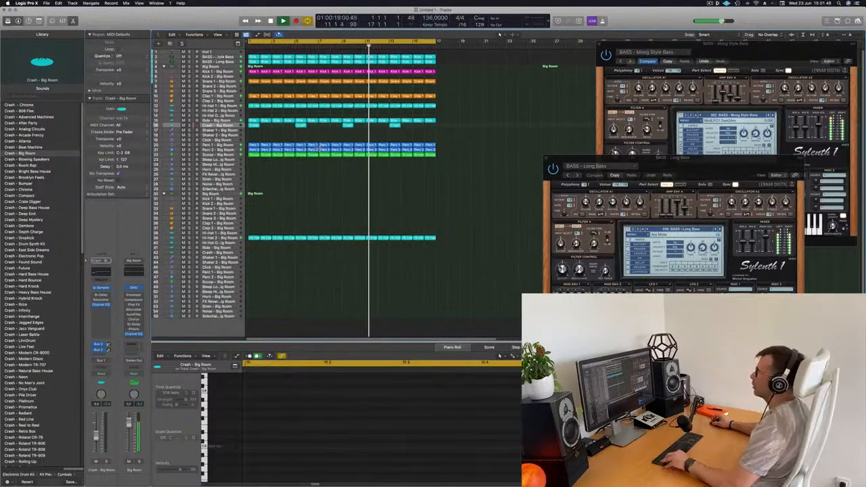
- Duplicate the second Big Room drum kit track and load the Roland TR-909 kit on the new track
{"action": "scroll", "coordinate": [319, 149], "scroll_direction": "down", "scroll_amount": 1}
{"action": "key", "text": "Return"}
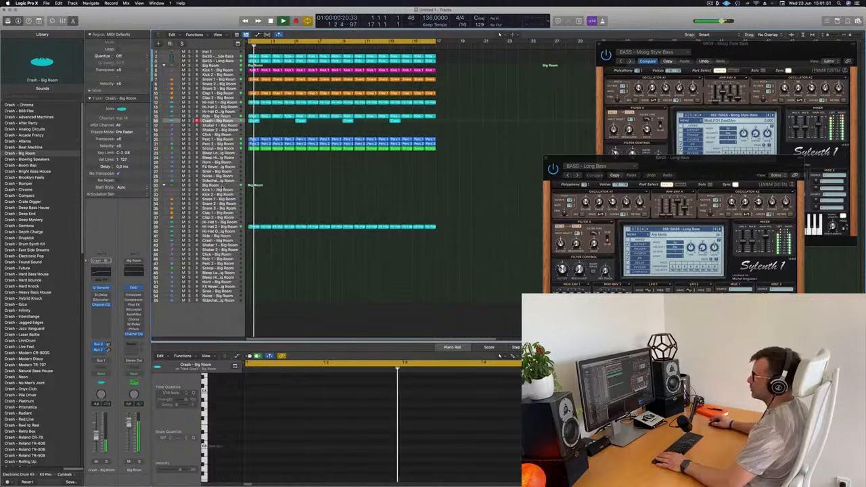
{"action": "left_click", "coordinate": [211, 186]}
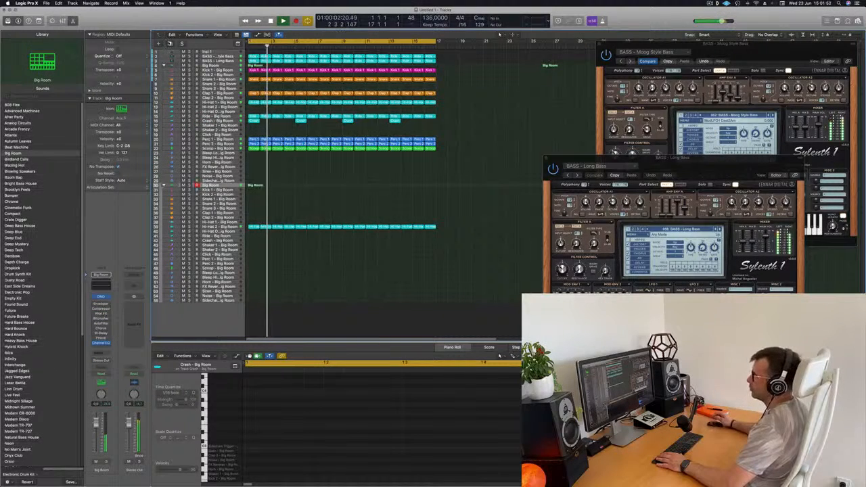
{"action": "left_click", "coordinate": [170, 44]}
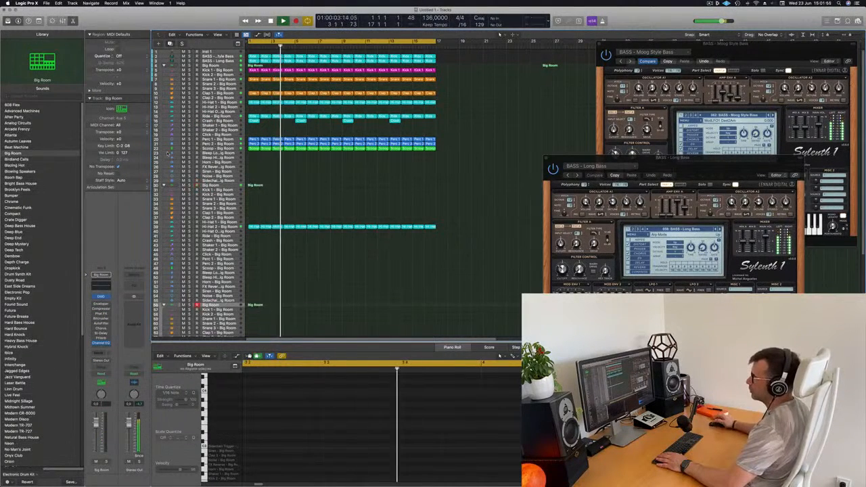
{"action": "scroll", "coordinate": [245, 261], "scroll_direction": "down", "scroll_amount": 1}
{"action": "scroll", "coordinate": [245, 261], "scroll_direction": "down", "scroll_amount": 1}
{"action": "scroll", "coordinate": [39, 255], "scroll_direction": "down", "scroll_amount": 10}
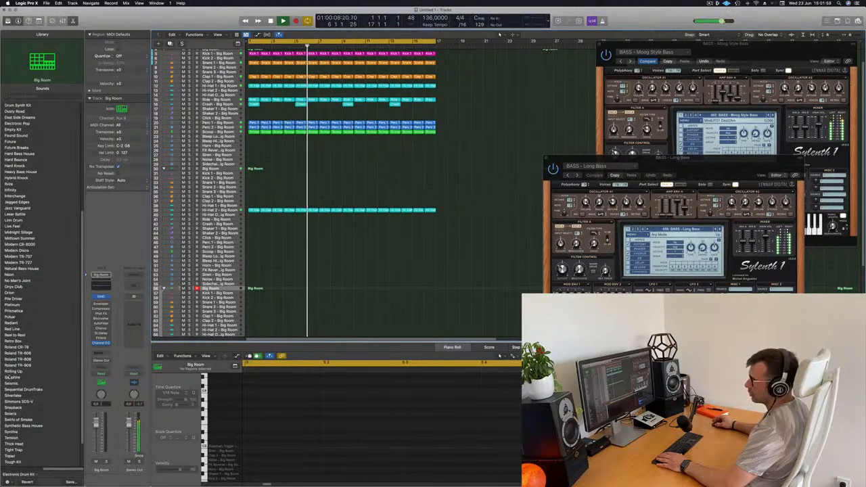
{"action": "left_click", "coordinate": [18, 366]}
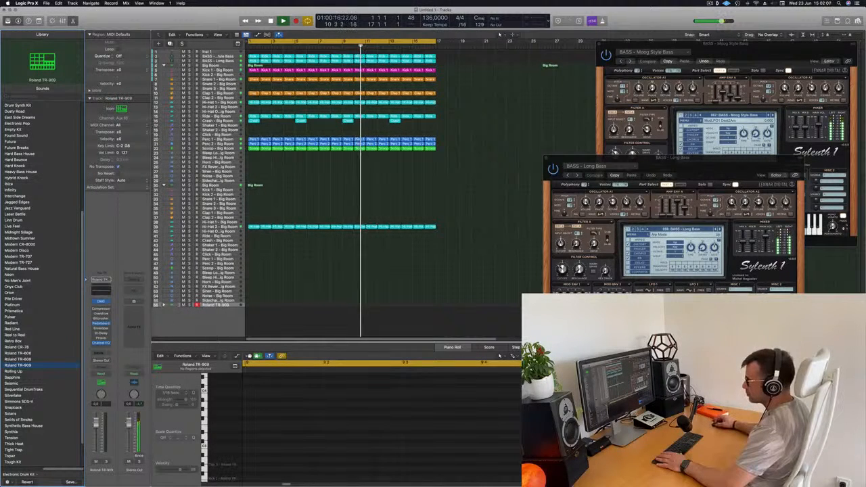
- Copy the first Hi-Hat 2 region onto the Tom Low track of the Roland TR-909 kit at bar 1
{"action": "scroll", "coordinate": [324, 202], "scroll_direction": "down", "scroll_amount": 5}
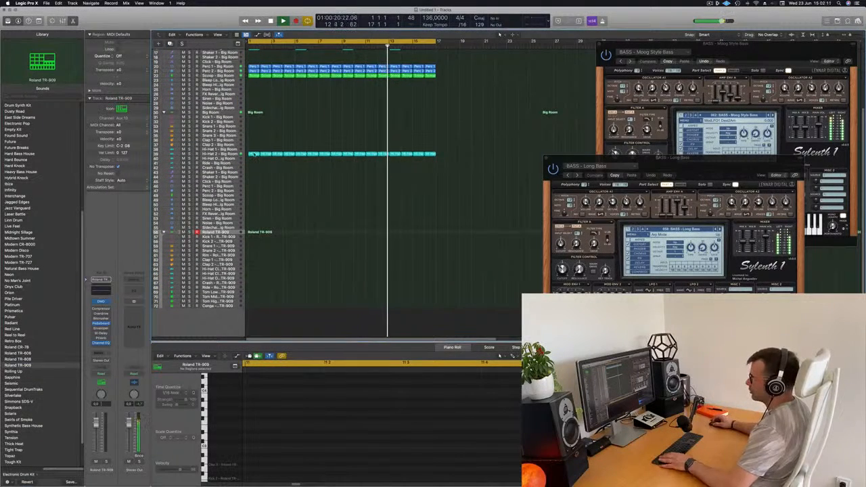
{"action": "left_click", "coordinate": [255, 154]}
{"action": "left_click_drag", "start_coordinate": [256, 271], "coordinate": [259, 318]}
{"action": "key", "text": "Return"}
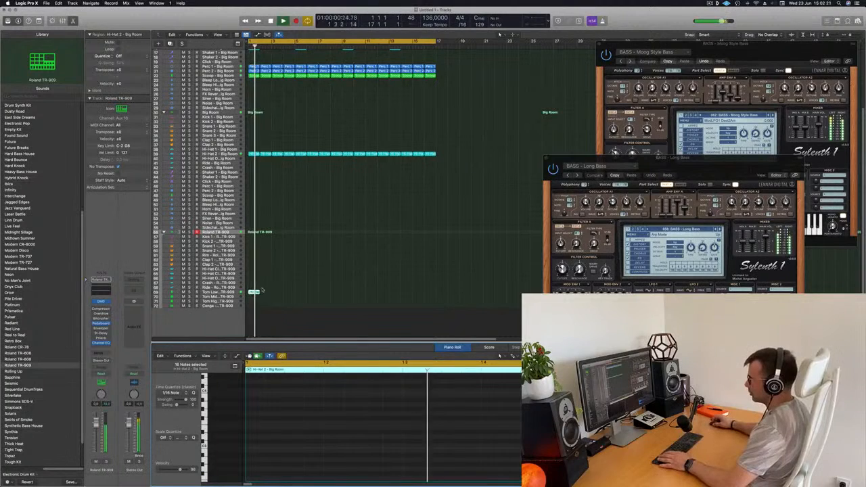
- Check the Tom Low TR-909 track in solo and with the full mix, raise its volume, and select its region
{"action": "key", "text": "space"}
{"action": "left_click", "coordinate": [233, 293]}
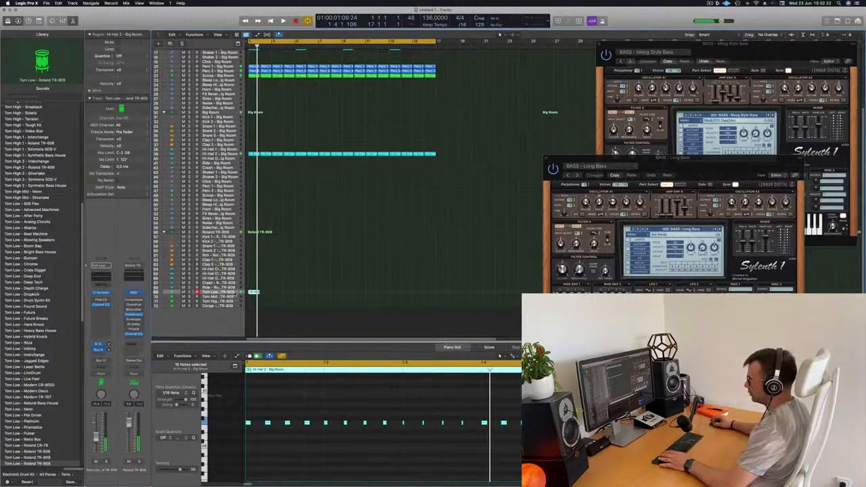
{"action": "key", "text": "space"}
{"action": "key", "text": "s"}
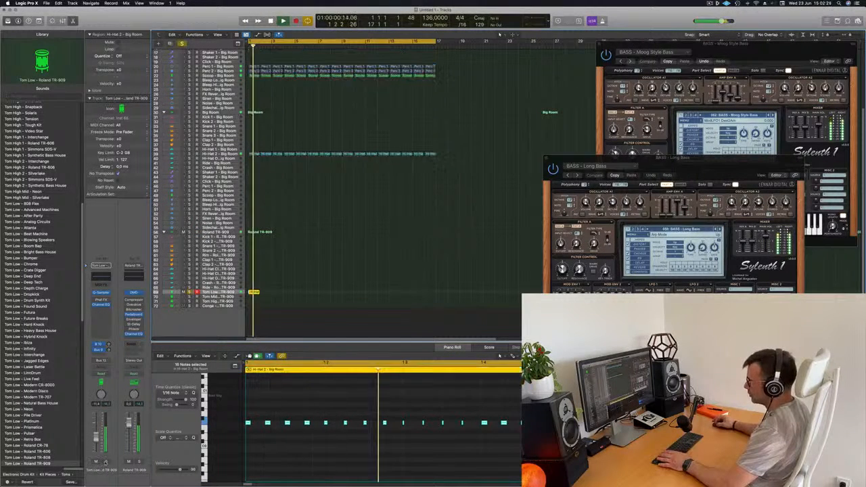
{"action": "key", "text": "s"}
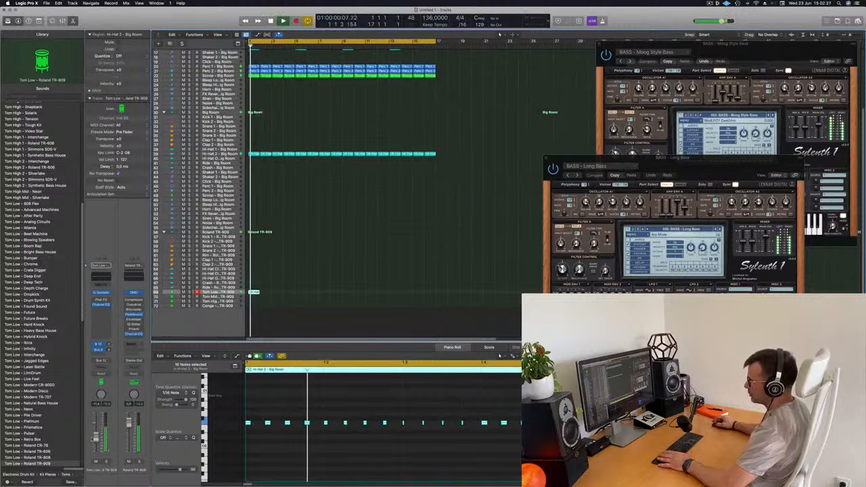
{"action": "key", "text": "space"}
{"action": "key", "text": "space"}
{"action": "key", "text": "space"}
{"action": "left_click_drag", "start_coordinate": [273, 296], "coordinate": [249, 293]}
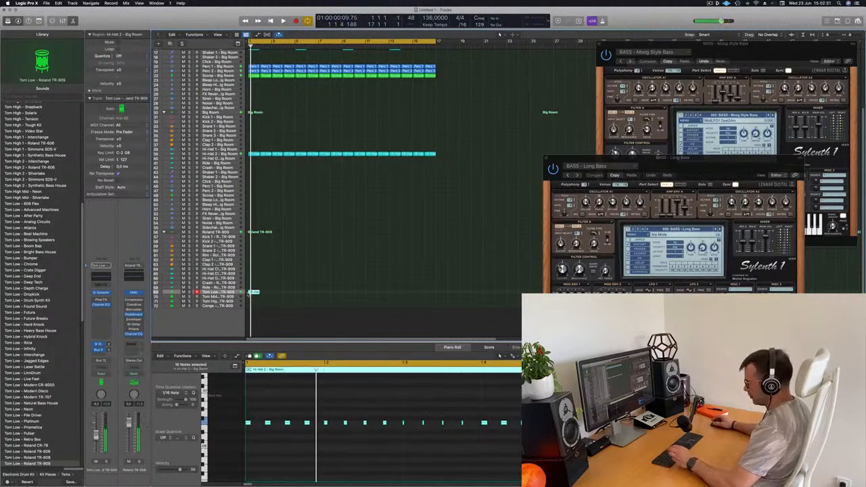
- Repeat the Tom Low TR-909 region through bar 16 and play the arrangement from the start
{"action": "key", "text": "super+r"}
{"action": "key", "text": "super+r"}
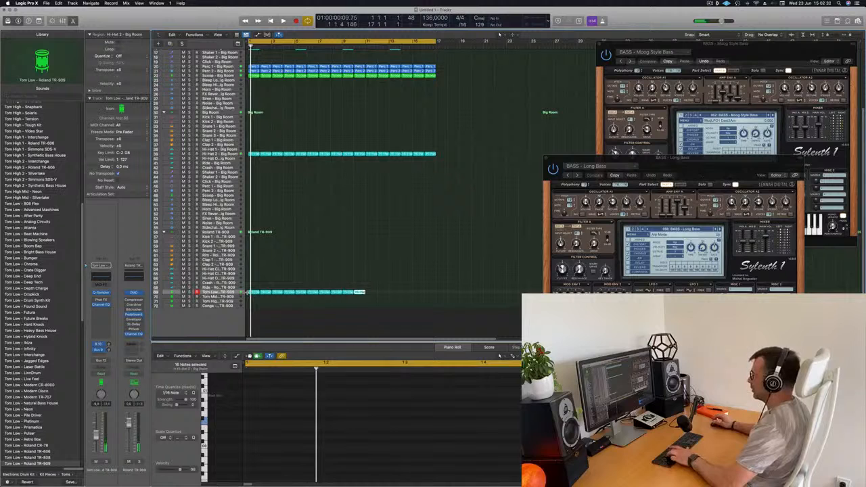
{"action": "key", "text": "space"}
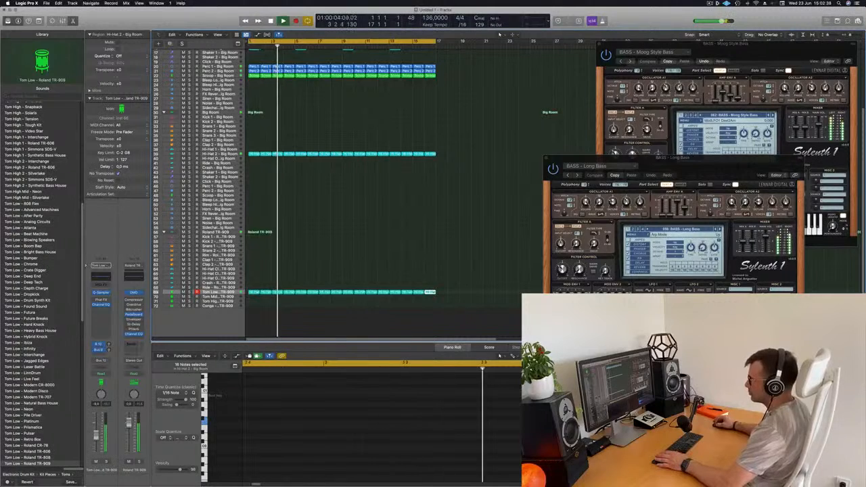
{"action": "key", "text": "Return"}
- Open the Tom Low Quick Sampler and move its window clear of the track regions
{"action": "left_click", "coordinate": [101, 292]}
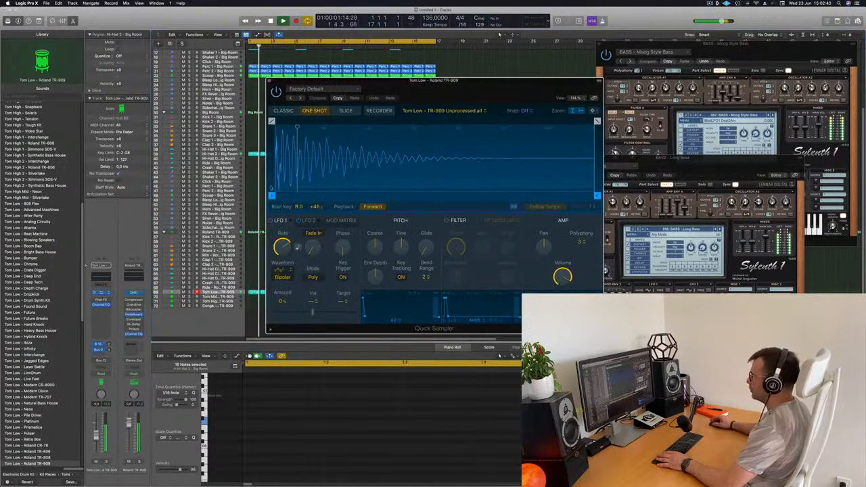
{"action": "left_click_drag", "start_coordinate": [465, 88], "coordinate": [706, 91]}
{"action": "key", "text": "Return"}
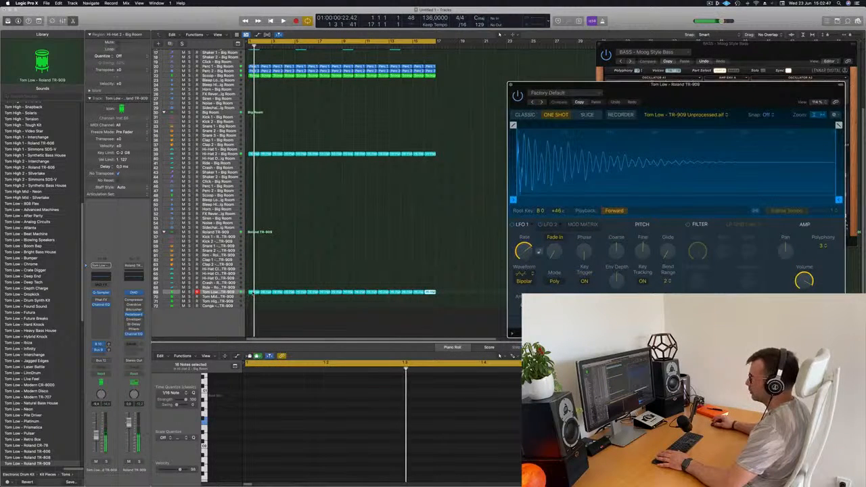
- Lengthen all the notes in the first Tom Low region so they nearly fill the gaps between them
{"action": "left_click", "coordinate": [252, 292]}
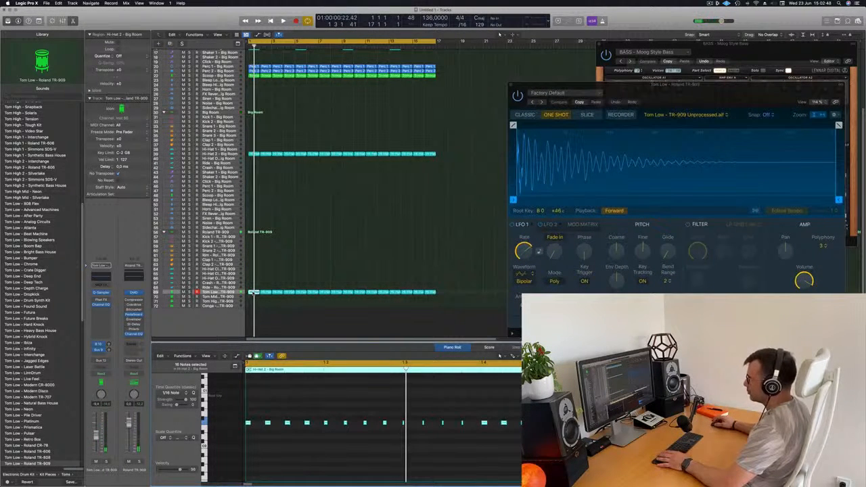
{"action": "left_click", "coordinate": [325, 427]}
{"action": "key", "text": "super+a"}
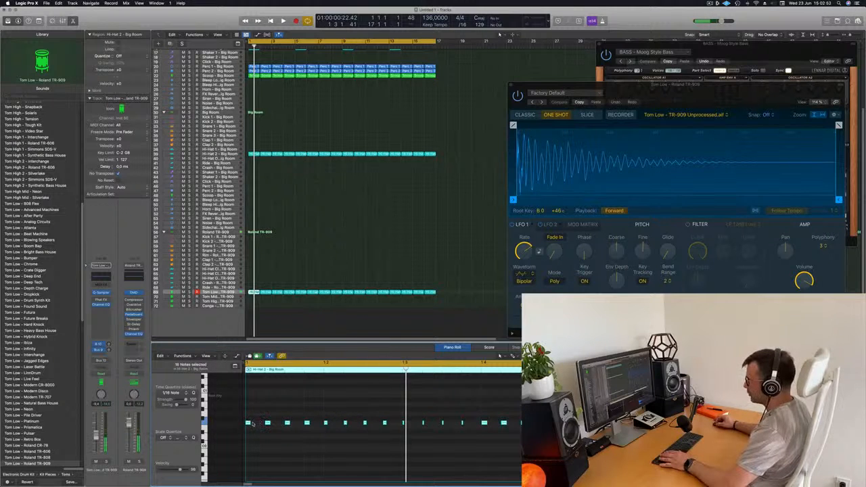
{"action": "left_click_drag", "start_coordinate": [249, 423], "coordinate": [257, 425]}
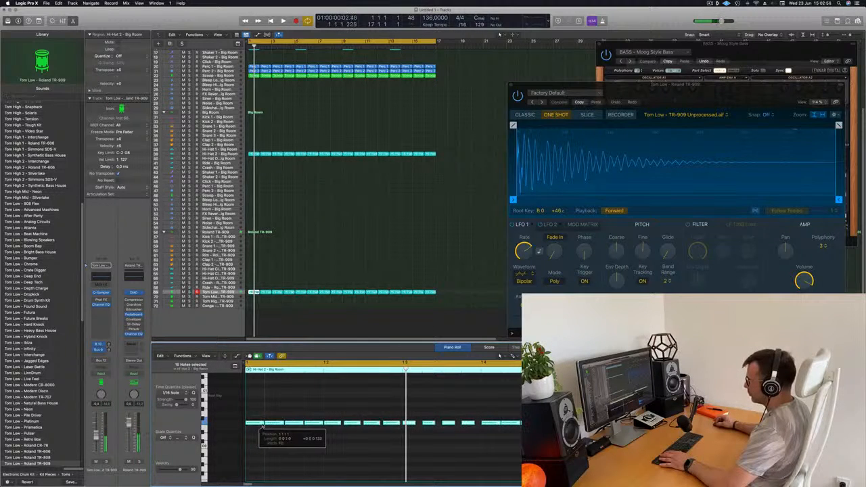
- Check the Tom Low track in solo and with the full mix, and close its sampler window
{"action": "key", "text": "space"}
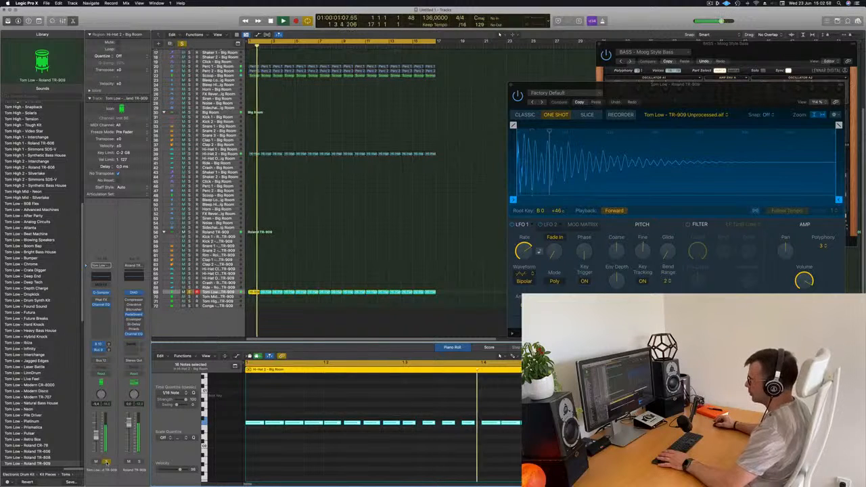
{"action": "left_click", "coordinate": [512, 85]}
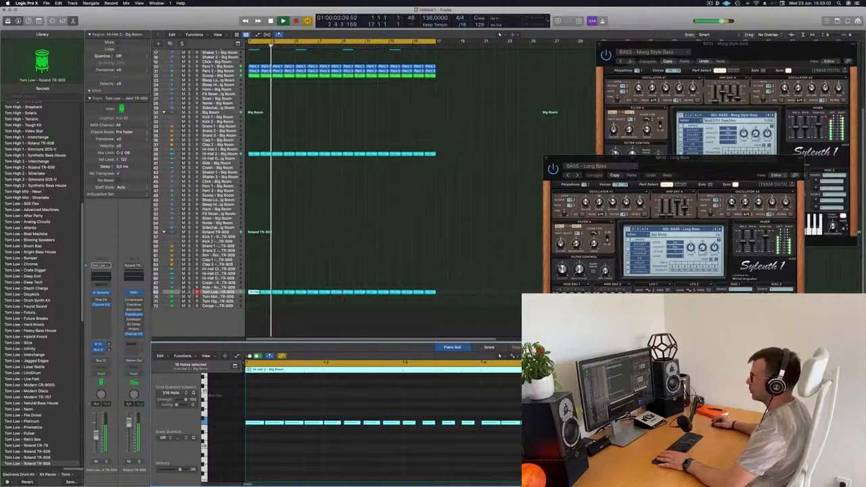
{"action": "key", "text": "s"}
{"action": "key", "text": "s"}
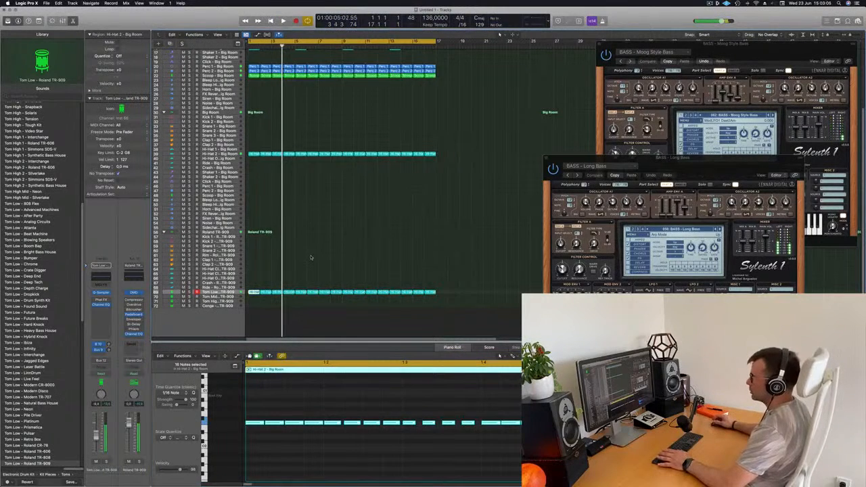
{"action": "key", "text": "Return"}
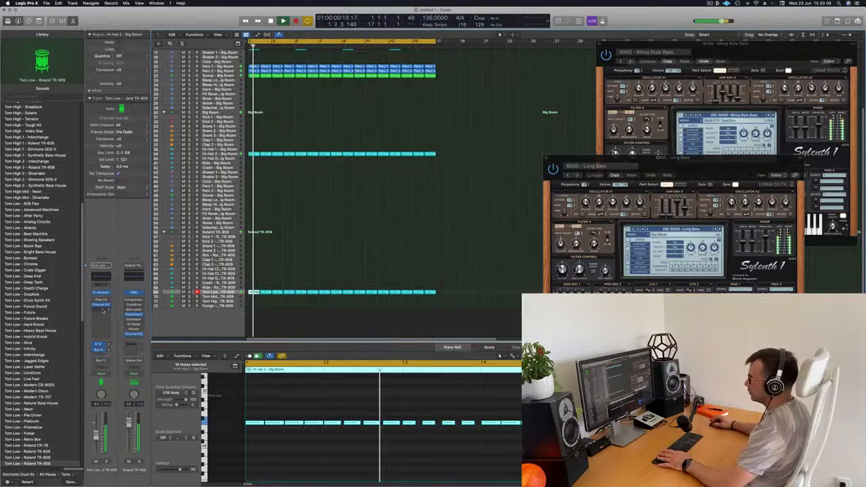
- Insert a stereo Compressor on the Tom Low track and side-chain it to Kick 1 - Big Room (Inst 3)
{"action": "left_click", "coordinate": [102, 310]}
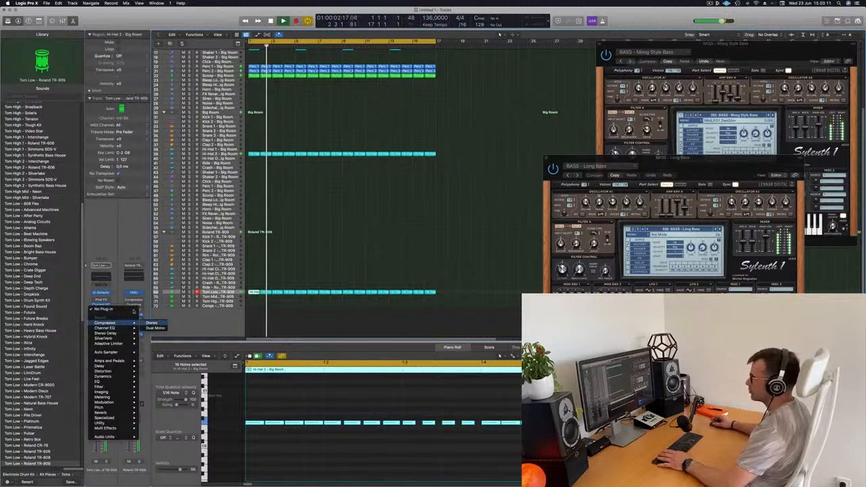
{"action": "left_click", "coordinate": [150, 322]}
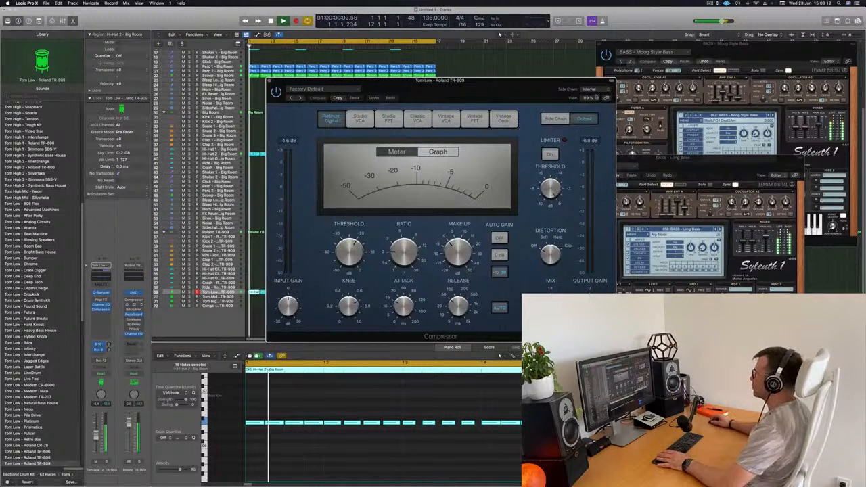
{"action": "left_click", "coordinate": [589, 89]}
{"action": "mouse_move", "coordinate": [588, 102]}
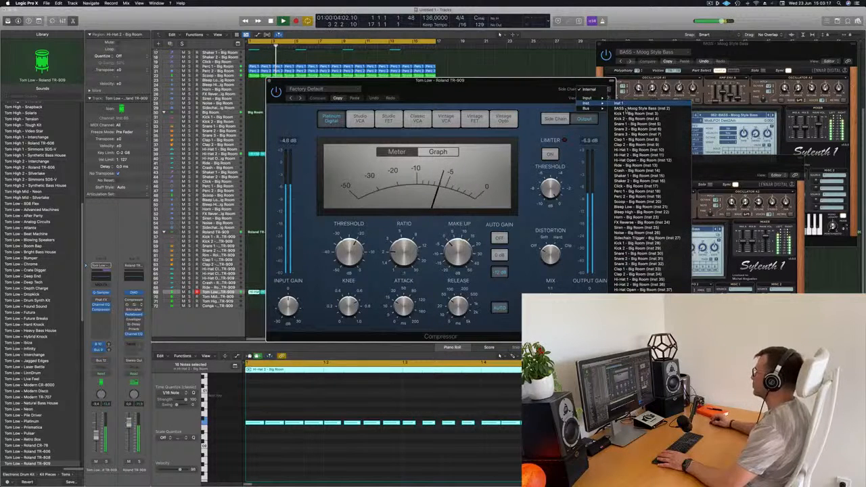
{"action": "left_click", "coordinate": [636, 113]}
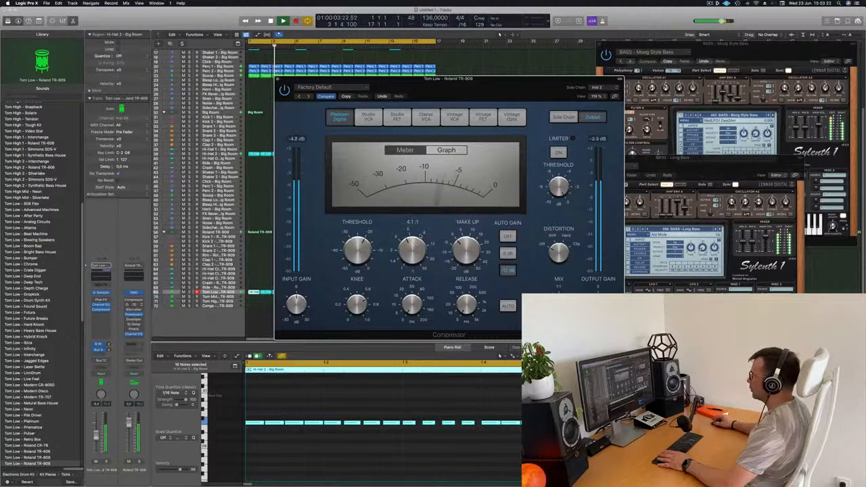
- Solo the Tom Low track, set its Compressor ratio to 3.5:1, and close the plug-in window
{"action": "left_click_drag", "start_coordinate": [519, 82], "coordinate": [507, 112]}
{"action": "key", "text": "space"}
{"action": "key", "text": "space"}
{"action": "key", "text": "space"}
{"action": "key", "text": "space"}
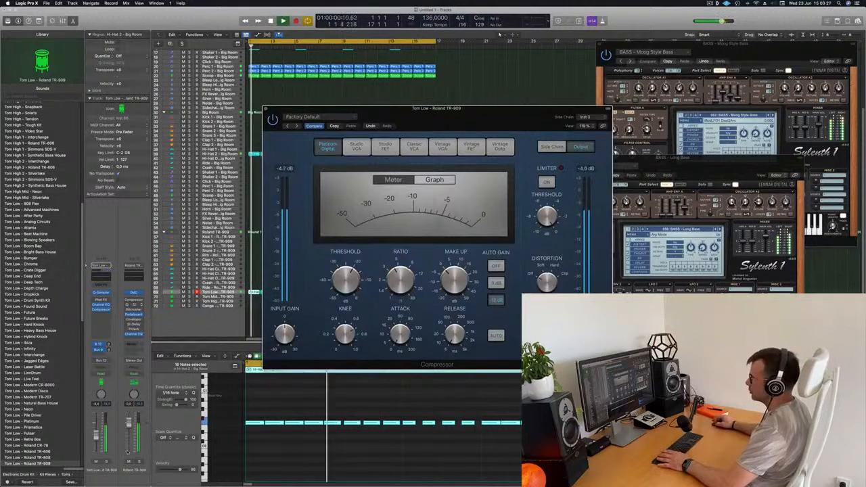
{"action": "left_click", "coordinate": [106, 462]}
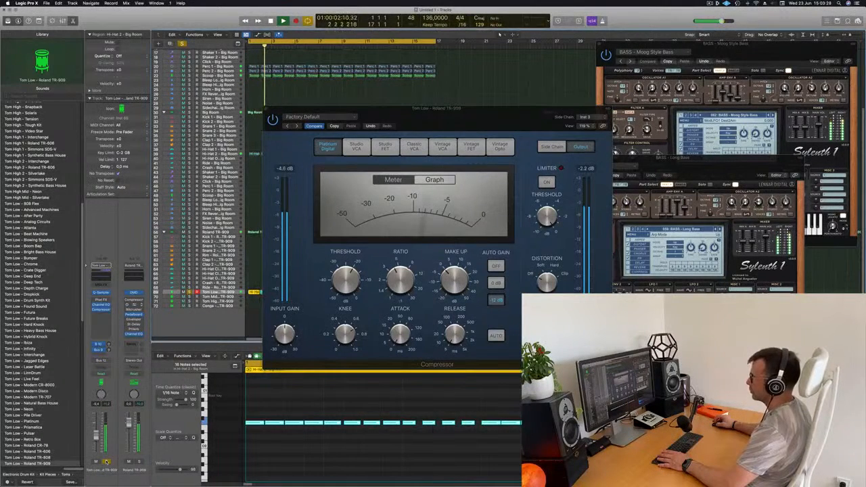
{"action": "left_click_drag", "start_coordinate": [399, 274], "coordinate": [402, 262]}
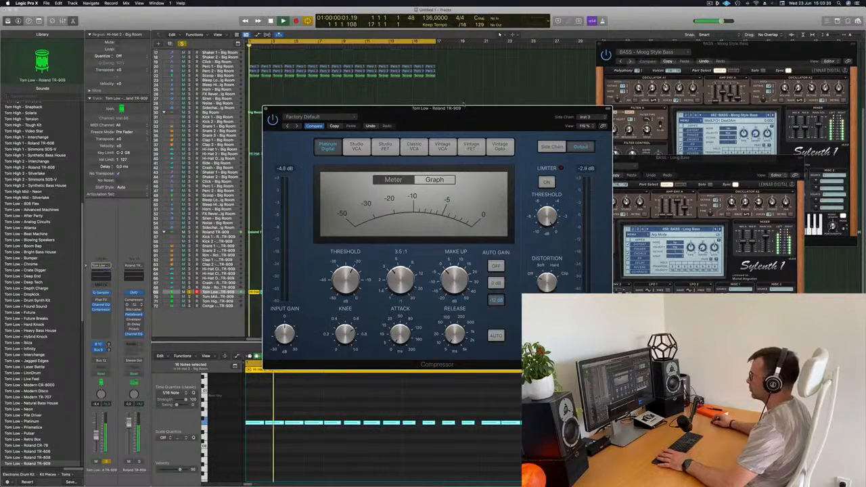
{"action": "left_click_drag", "start_coordinate": [269, 111], "coordinate": [284, 99]}
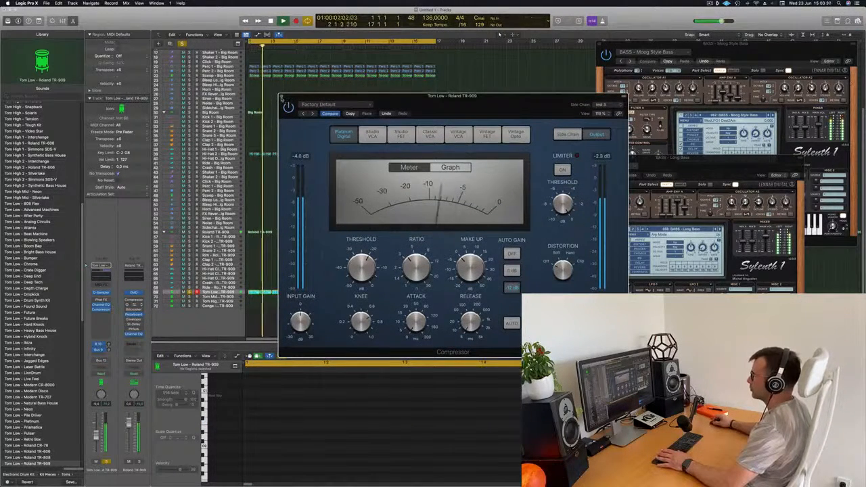
{"action": "left_click", "coordinate": [283, 97]}
- Unsolo Tom Low, compare the full mix with it muted and unmuted, and lower its volume slightly
{"action": "key", "text": "space"}
{"action": "left_click", "coordinate": [105, 462]}
{"action": "key", "text": "space"}
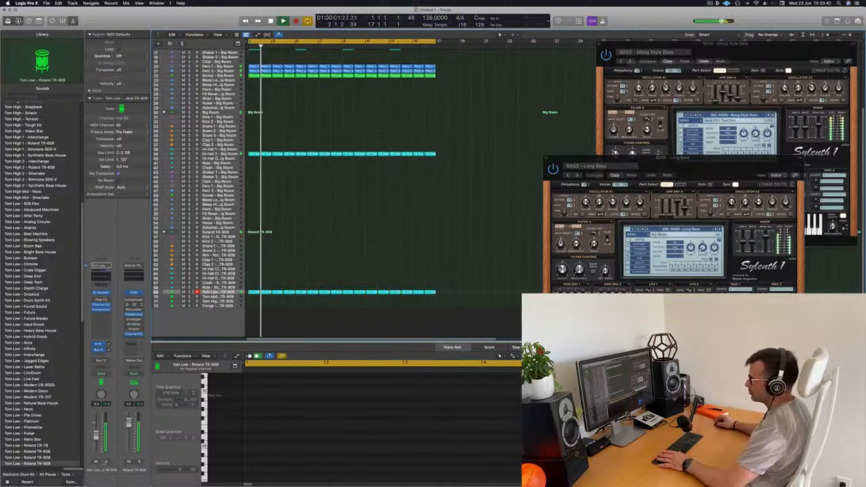
{"action": "left_click", "coordinate": [96, 462]}
{"action": "left_click", "coordinate": [96, 463]}
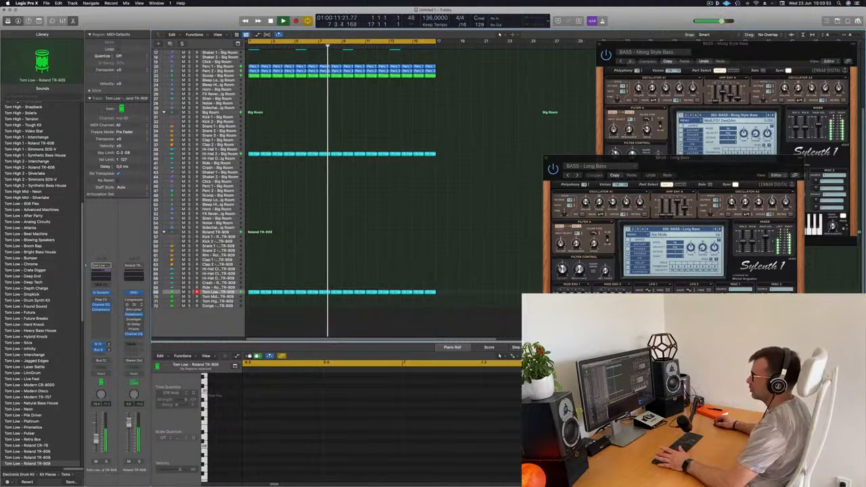
- Copy the first Scoop region onto the Tom Mid track of the Roland TR-909 kit at bar 1
{"action": "scroll", "coordinate": [482, 154], "scroll_direction": "up", "scroll_amount": 3}
{"action": "scroll", "coordinate": [481, 154], "scroll_direction": "up", "scroll_amount": 3}
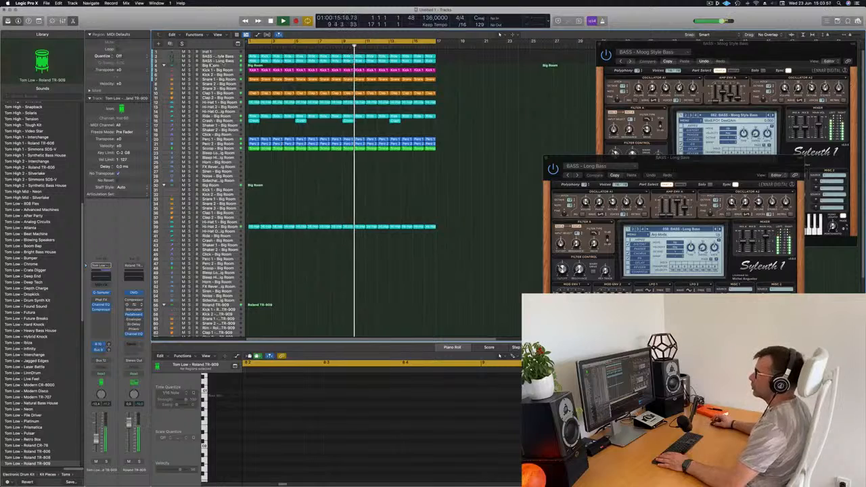
{"action": "left_click", "coordinate": [224, 62]}
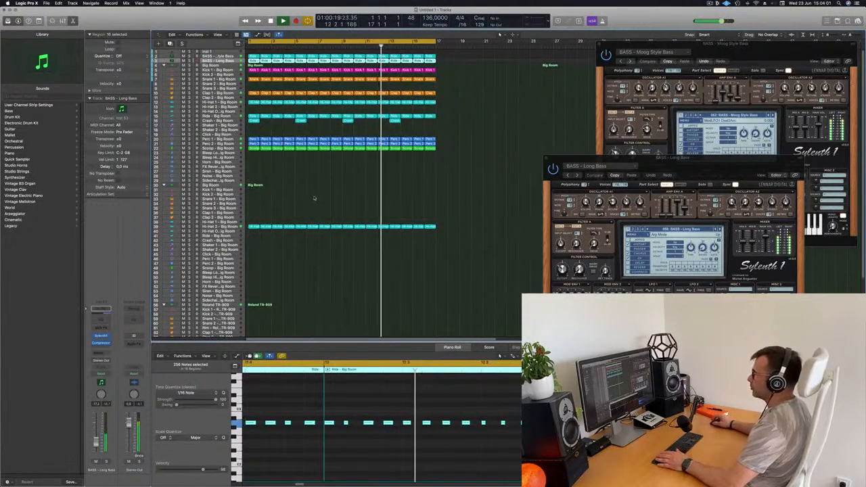
{"action": "scroll", "coordinate": [307, 273], "scroll_direction": "down", "scroll_amount": 5}
{"action": "scroll", "coordinate": [307, 273], "scroll_direction": "down", "scroll_amount": 3}
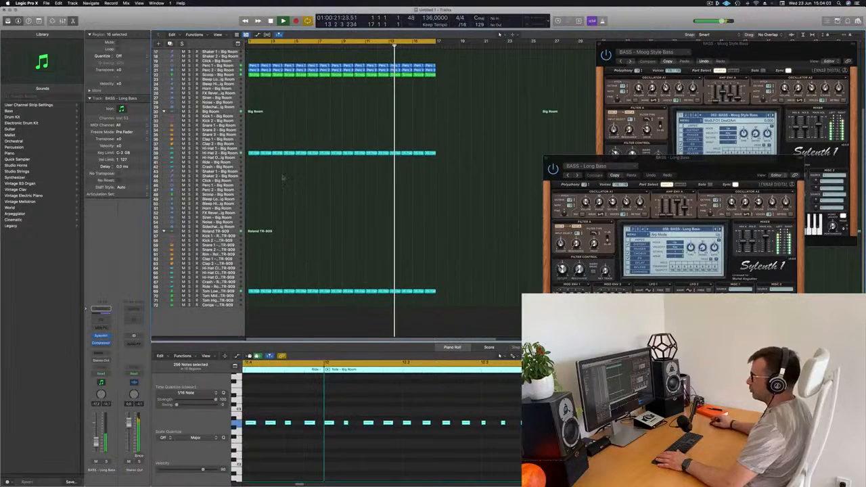
{"action": "left_click", "coordinate": [251, 155]}
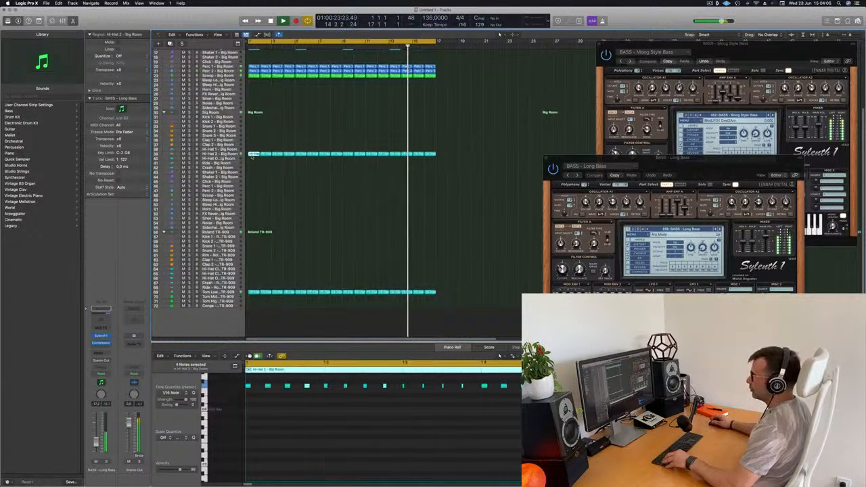
{"action": "left_click", "coordinate": [255, 76]}
{"action": "left_click_drag", "start_coordinate": [254, 75], "coordinate": [254, 301]}
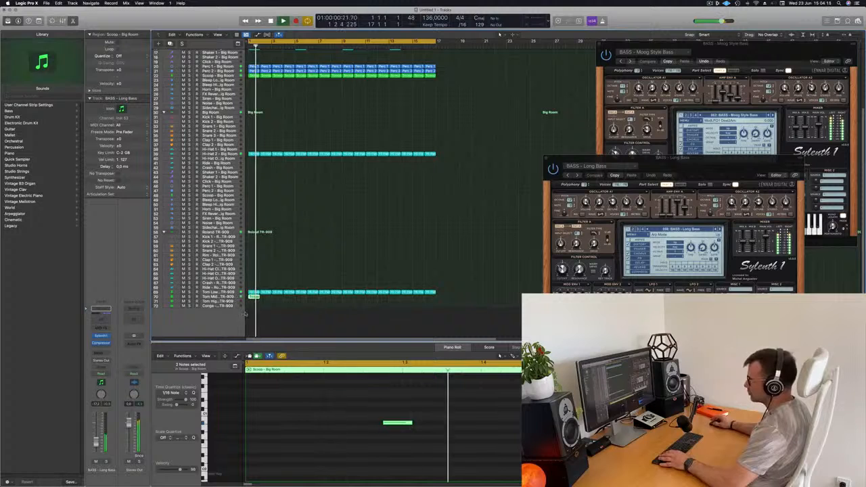
- Check the notes of the Scoop region on the Tom Mid track and repeat the region through bar 16
{"action": "scroll", "coordinate": [305, 405], "scroll_direction": "left", "scroll_amount": 1}
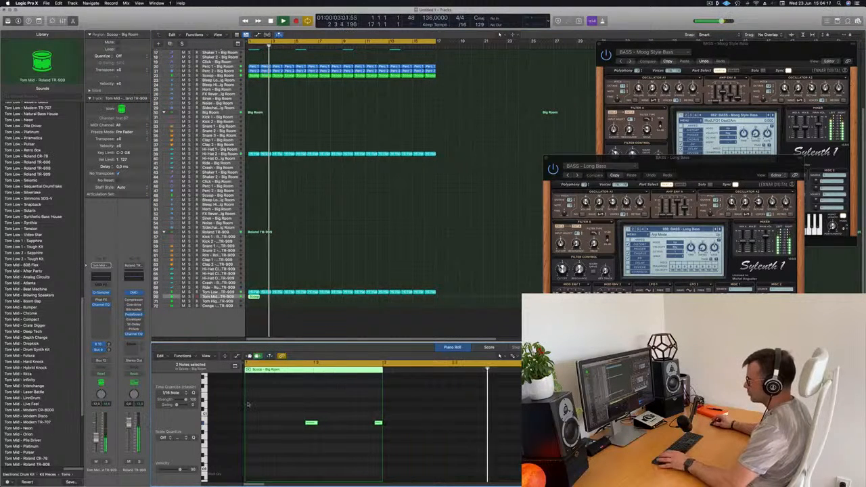
{"action": "left_click_drag", "start_coordinate": [260, 403], "coordinate": [343, 441]}
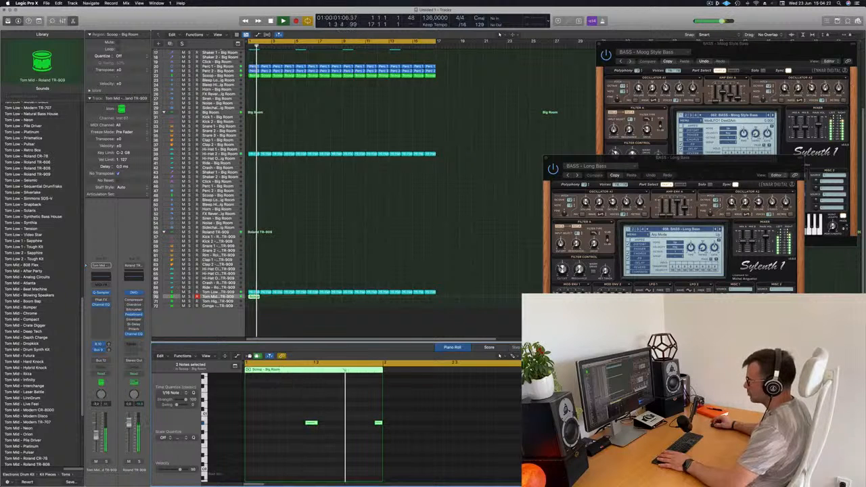
{"action": "left_click", "coordinate": [254, 298]}
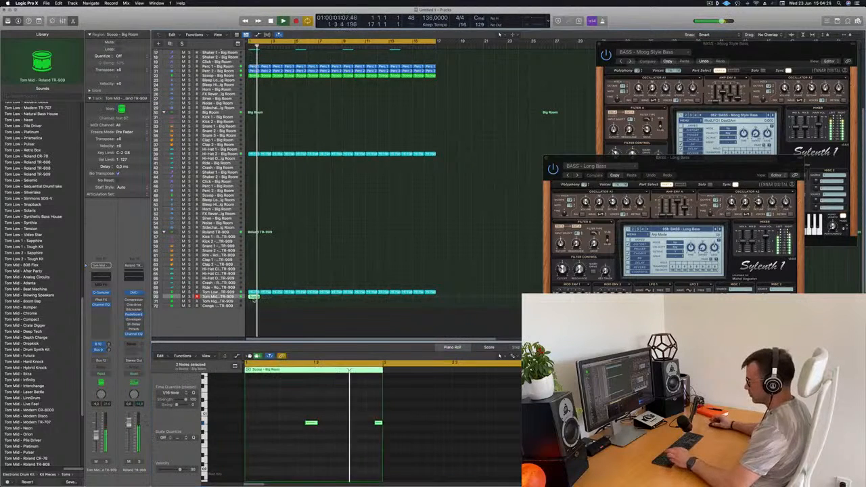
{"action": "key", "text": "super+r"}
{"action": "key", "text": "super+r"}
{"action": "key", "text": "super+r"}
{"action": "key", "text": "super+r"}
{"action": "key", "text": "super+r"}
{"action": "key", "text": "super+r"}
{"action": "key", "text": "super+r"}
{"action": "key", "text": "super+r"}
{"action": "key", "text": "super+r"}
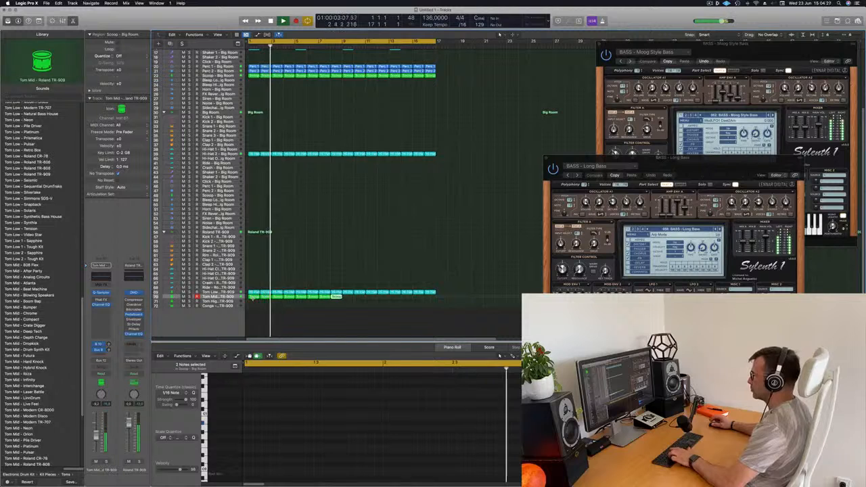
{"action": "key", "text": "super+r"}
{"action": "key", "text": "super+r"}
{"action": "key", "text": "super+r"}
{"action": "key", "text": "super+r"}
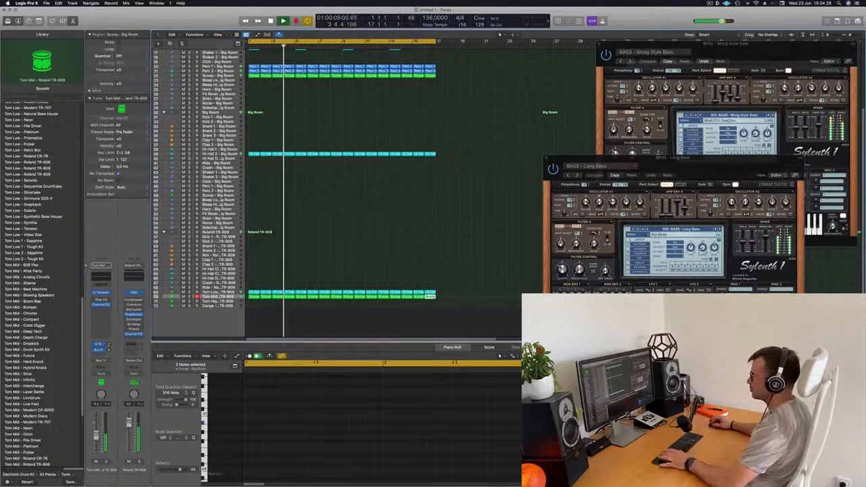
- Transpose all notes in the Tom Mid regions down one octave and solo the track
{"action": "left_click", "coordinate": [231, 297]}
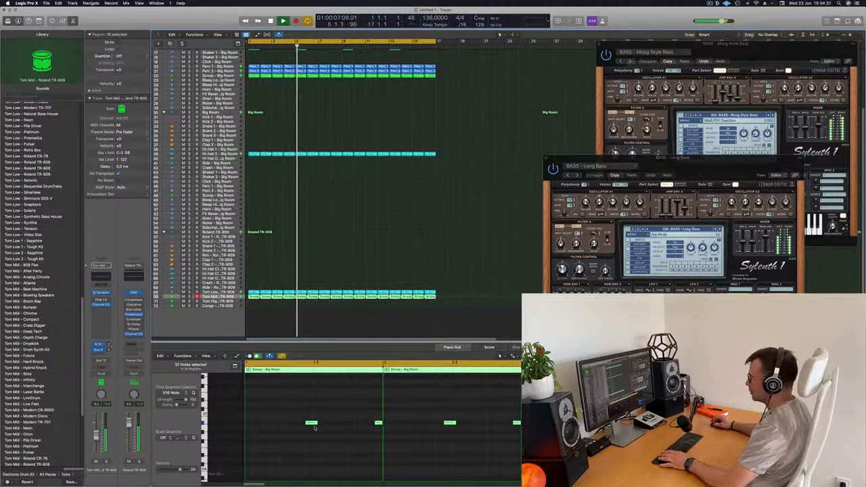
{"action": "left_click", "coordinate": [290, 416]}
{"action": "key", "text": "super+a"}
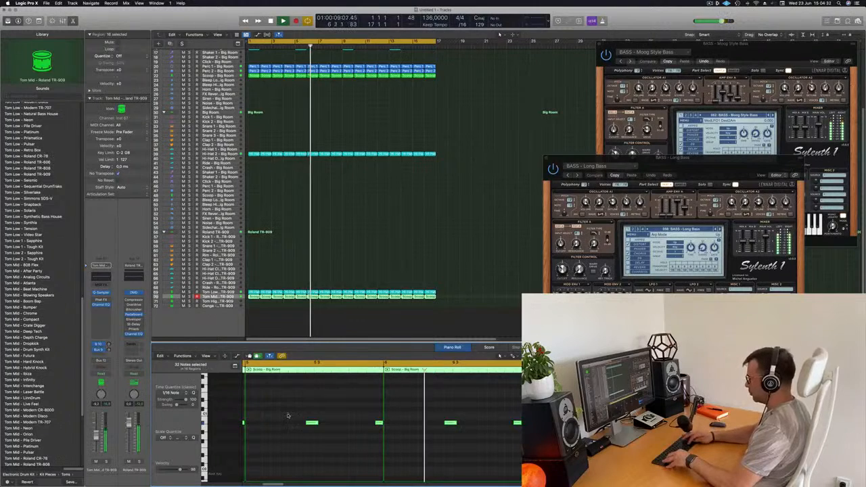
{"action": "key", "text": "alt+shift+Down"}
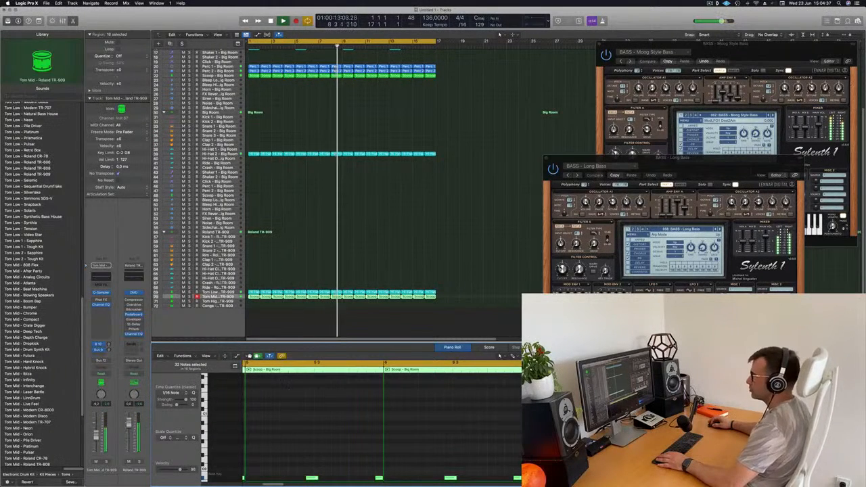
{"action": "key", "text": "s"}
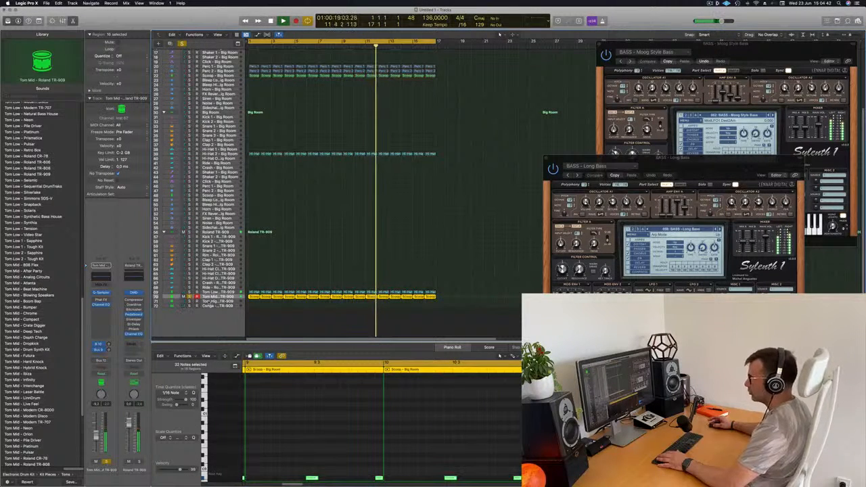
- Unsolo the Tom Mid track, deselect its regions, and listen to it in the full mix
{"action": "left_click_drag", "start_coordinate": [190, 297], "coordinate": [190, 292]}
{"action": "left_click", "coordinate": [317, 253]}
{"action": "scroll", "coordinate": [349, 253], "scroll_direction": "up", "scroll_amount": 3}
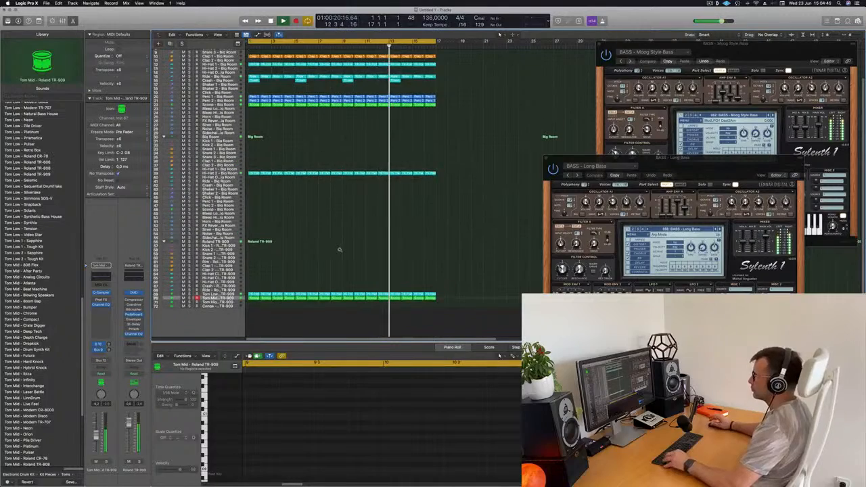
{"action": "scroll", "coordinate": [383, 253], "scroll_direction": "up", "scroll_amount": 3}
{"action": "scroll", "coordinate": [383, 252], "scroll_direction": "down", "scroll_amount": 2}
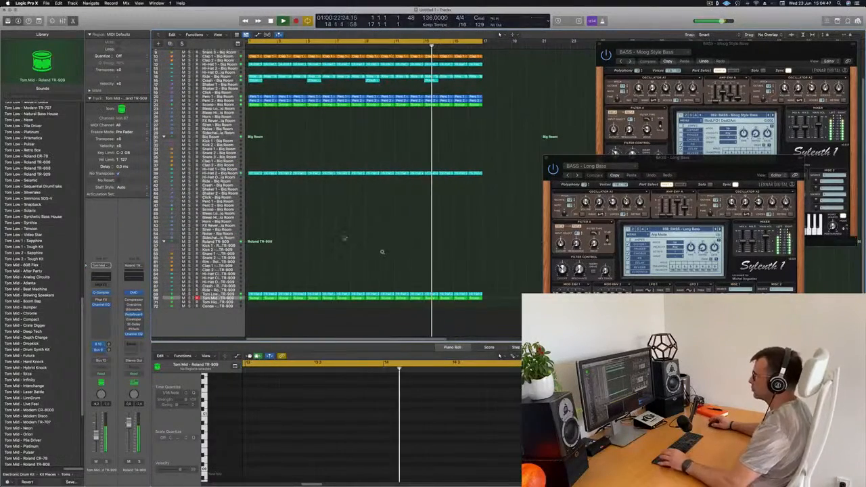
{"action": "scroll", "coordinate": [325, 157], "scroll_direction": "up", "scroll_amount": 3}
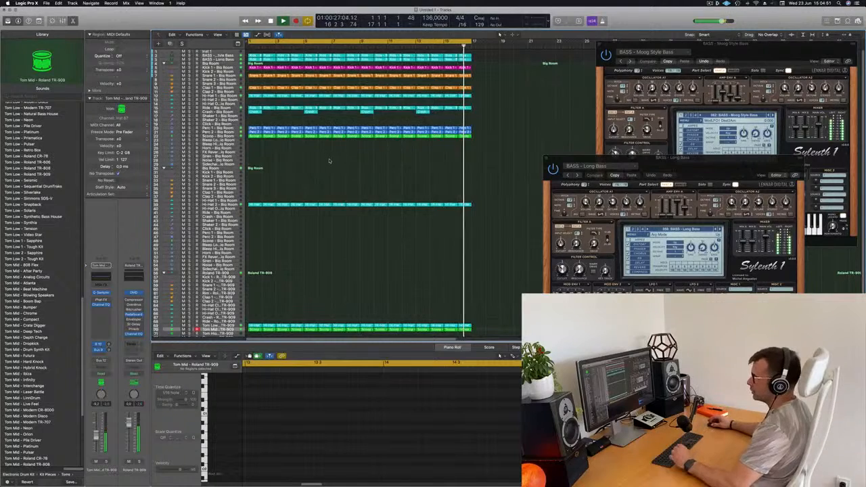
{"action": "scroll", "coordinate": [318, 203], "scroll_direction": "down", "scroll_amount": 3}
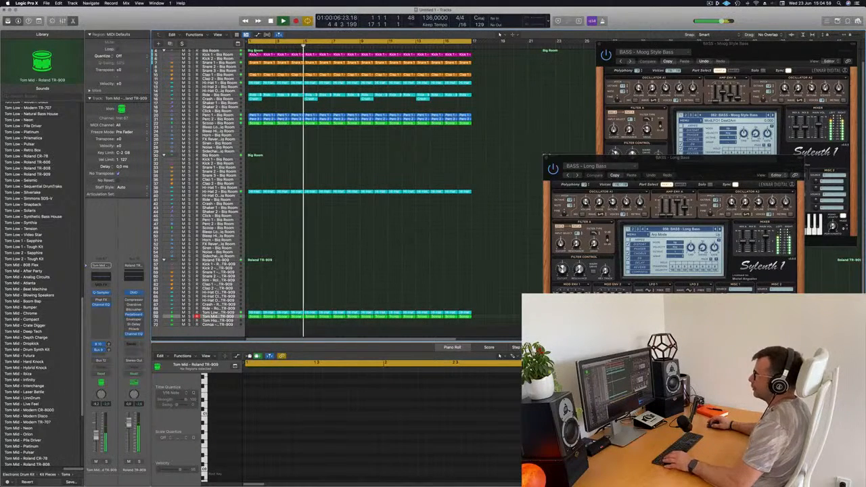
- Move the first Big Room Kick 1 region to the TR-909 Kick 1 track, and refill bar 1 with a copy of the second region
{"action": "left_click_drag", "start_coordinate": [254, 54], "coordinate": [257, 269]}
{"action": "key", "text": "Return"}
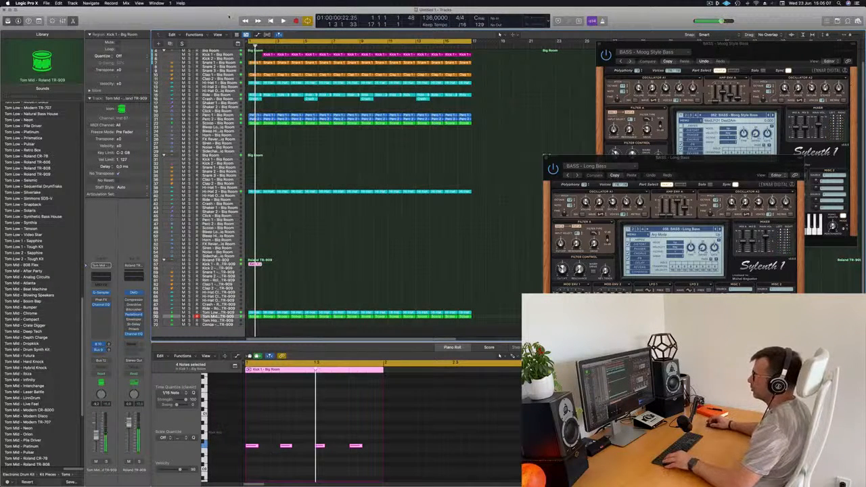
{"action": "left_click", "coordinate": [270, 55]}
{"action": "left_click_drag", "start_coordinate": [270, 56], "coordinate": [255, 55]}
{"action": "key", "text": "space"}
{"action": "left_click", "coordinate": [255, 265]}
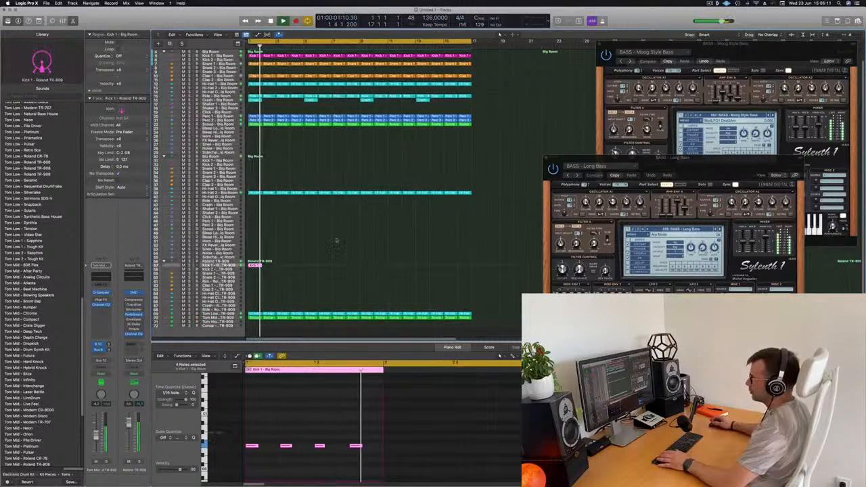
- Repeat the Kick 1 region on the TR-909 Kick 1 track through bar 16
{"action": "key", "text": "Return"}
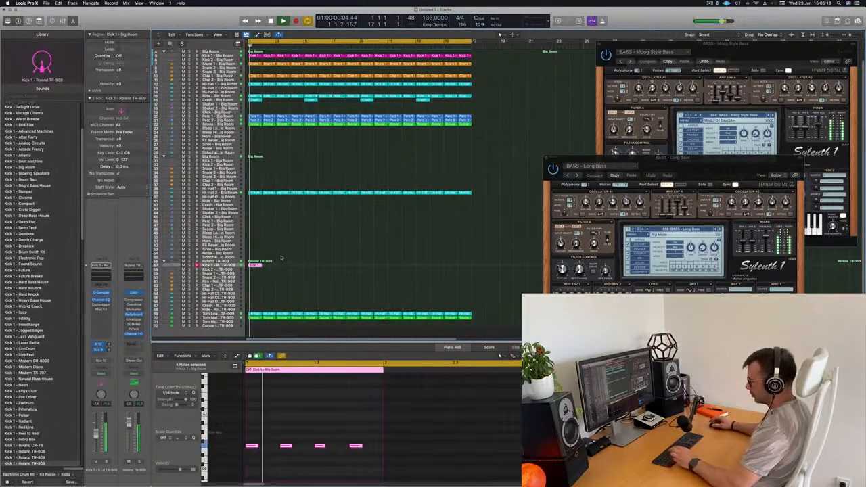
{"action": "key", "text": "super+r"}
{"action": "key", "text": "super+r"}
{"action": "key", "text": "super+r"}
{"action": "key", "text": "super+r"}
{"action": "key", "text": "super+r"}
{"action": "key", "text": "super+r"}
{"action": "key", "text": "super+r"}
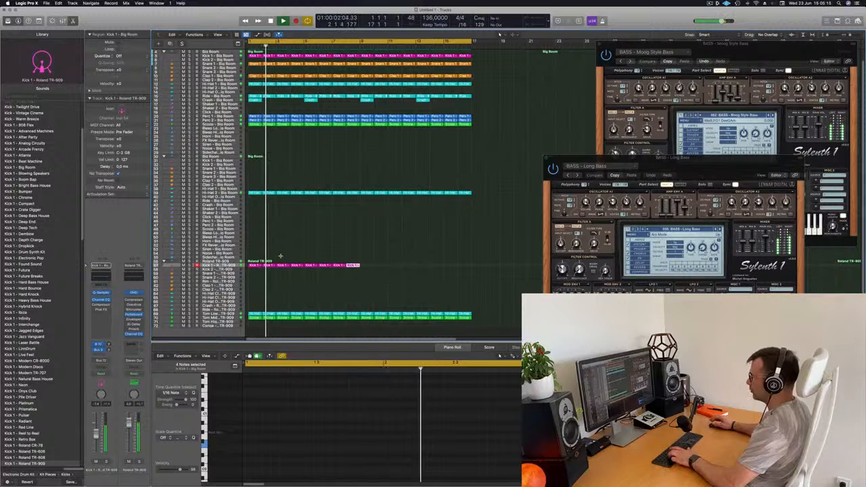
{"action": "key", "text": "super+r"}
{"action": "key", "text": "super+r"}
{"action": "key", "text": "super+r"}
{"action": "key", "text": "super+r"}
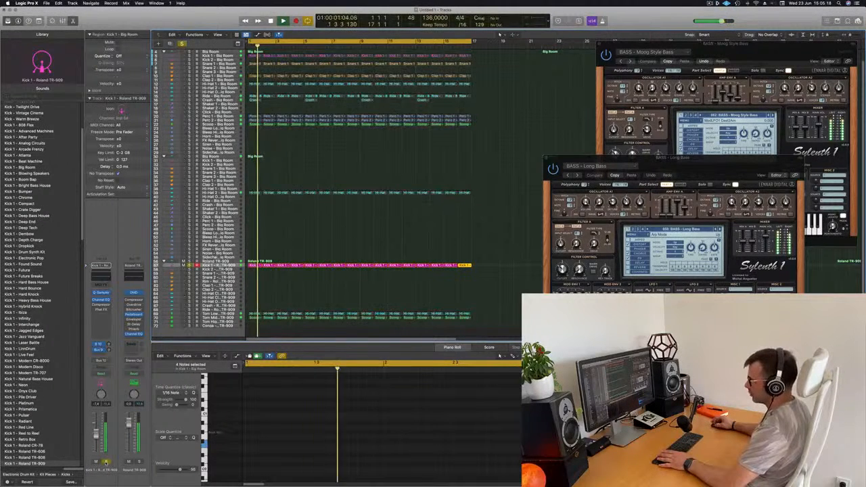
- Compare the TR-909 Kick 1 soloed and in the mix, and boost its Channel EQ low shelf at 75 Hz to +3.4 dB
{"action": "key", "text": "Return"}
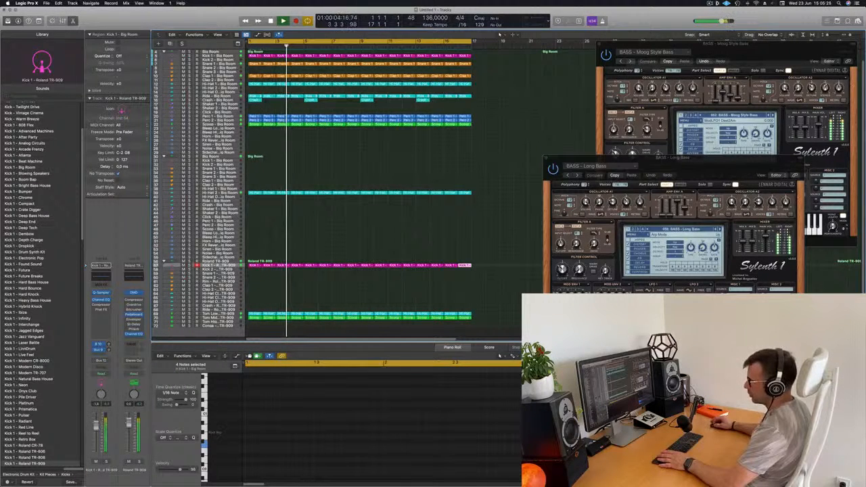
{"action": "key", "text": "Return"}
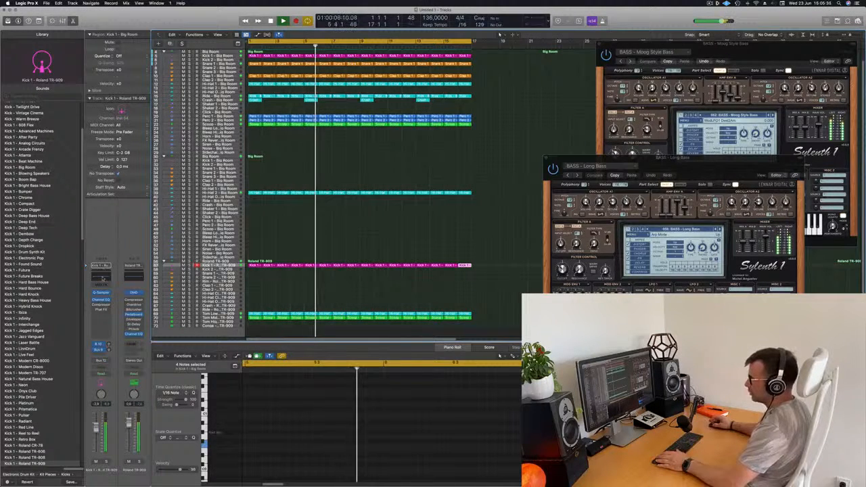
{"action": "left_click", "coordinate": [101, 300]}
{"action": "left_click_drag", "start_coordinate": [361, 271], "coordinate": [361, 259]}
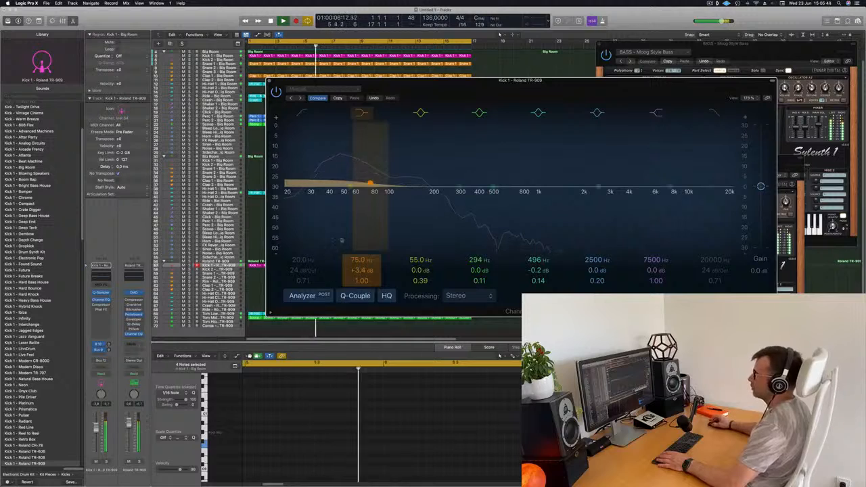
{"action": "key", "text": "super+w"}
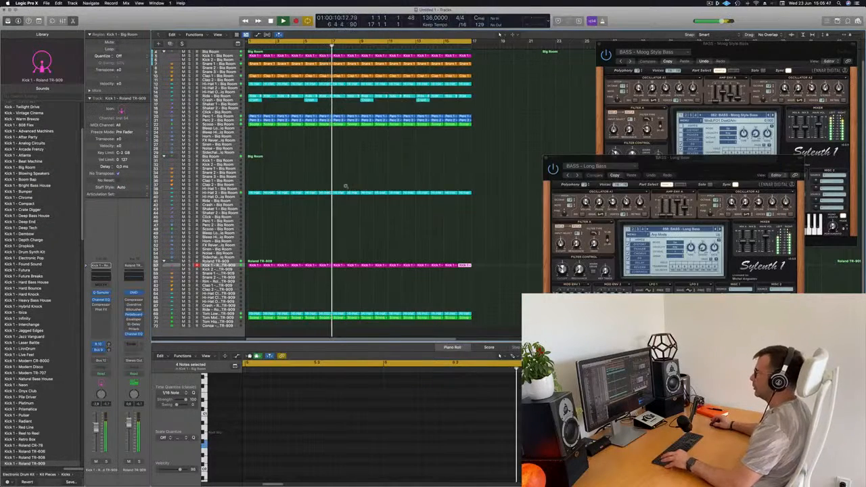
- Move the first Ride region from the Moog Style Bass track up to the Inst 1 track at bar 1 and stop playback
{"action": "scroll", "coordinate": [410, 230], "scroll_direction": "up", "scroll_amount": 5}
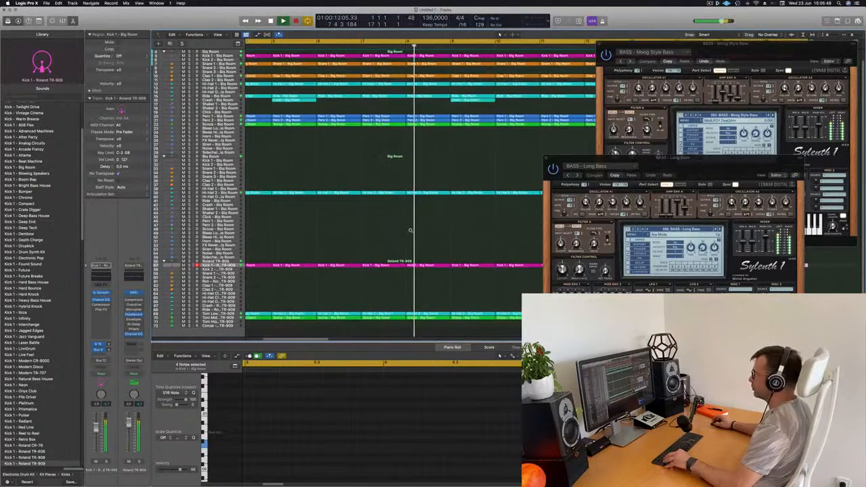
{"action": "scroll", "coordinate": [410, 231], "scroll_direction": "down", "scroll_amount": 10}
{"action": "scroll", "coordinate": [306, 187], "scroll_direction": "up", "scroll_amount": 8}
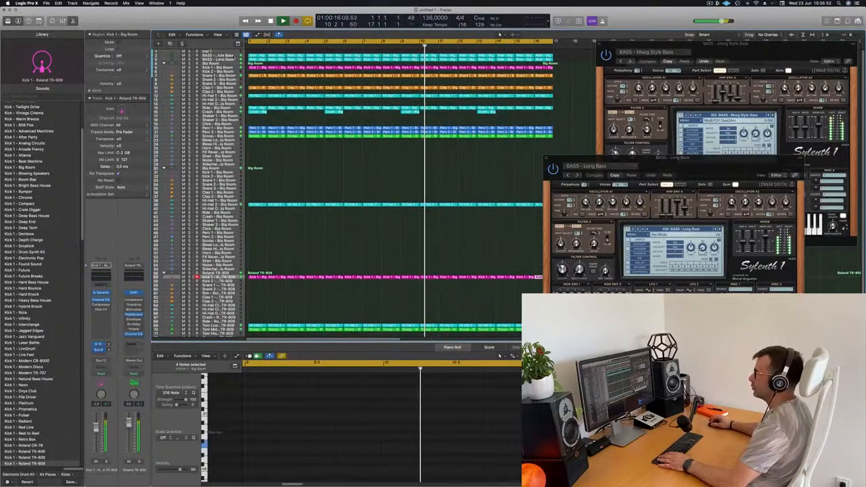
{"action": "left_click", "coordinate": [234, 56]}
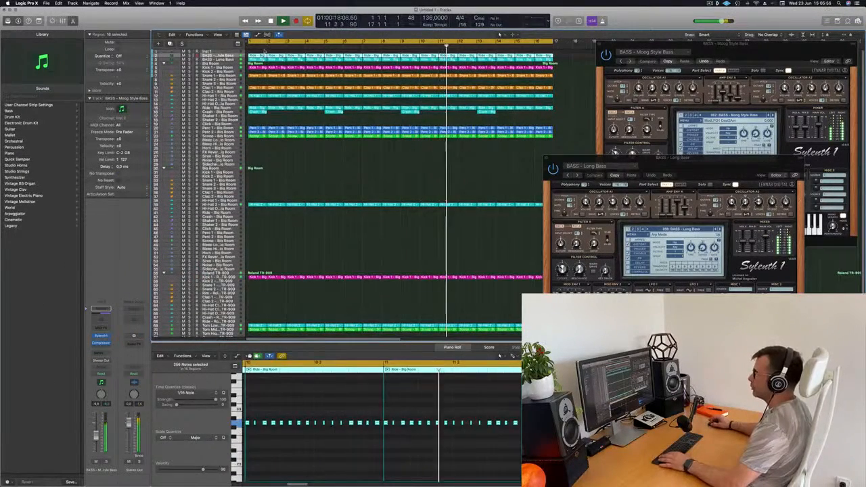
{"action": "left_click", "coordinate": [259, 51]}
{"action": "left_click", "coordinate": [260, 54]}
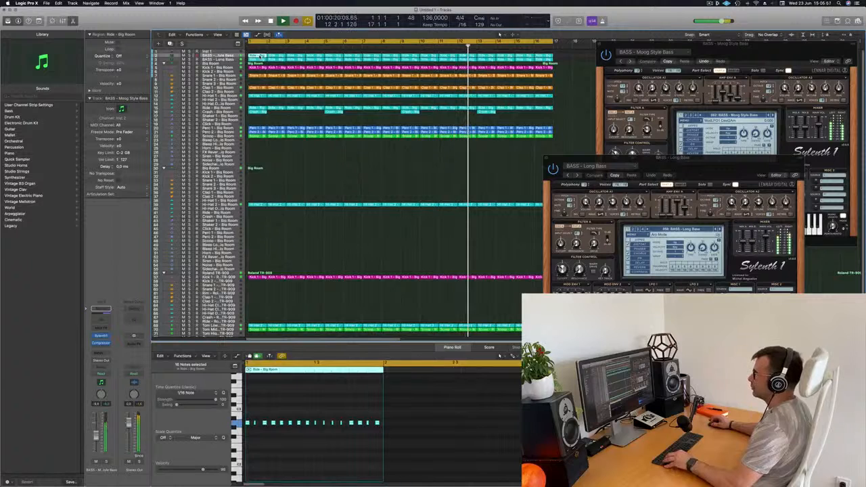
{"action": "left_click_drag", "start_coordinate": [223, 51], "coordinate": [223, 51]}
{"action": "key", "text": "space"}
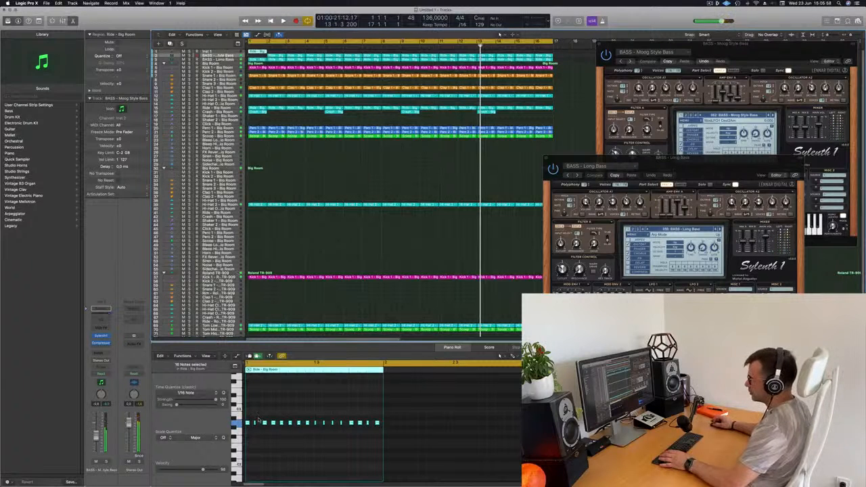
- Delete all notes except the first in the Inst 1 region, and refill bar 1 of the Moog Style Bass track with its second region
{"action": "left_click_drag", "start_coordinate": [252, 419], "coordinate": [384, 442]}
{"action": "key", "text": "Delete"}
{"action": "left_click", "coordinate": [233, 425]}
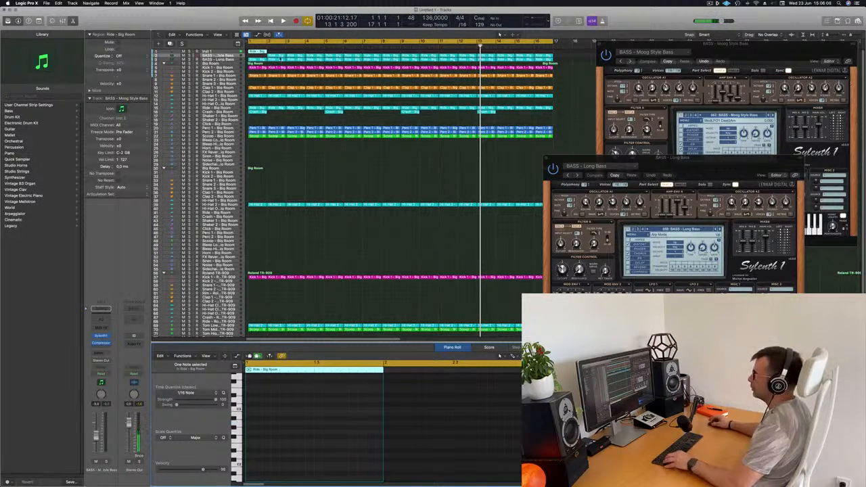
{"action": "left_click", "coordinate": [281, 57]}
{"action": "left_click_drag", "start_coordinate": [278, 57], "coordinate": [260, 56]}
- Extend the remaining note in the Inst 1 region across the whole bar
{"action": "left_click", "coordinate": [259, 52]}
{"action": "left_click", "coordinate": [234, 52]}
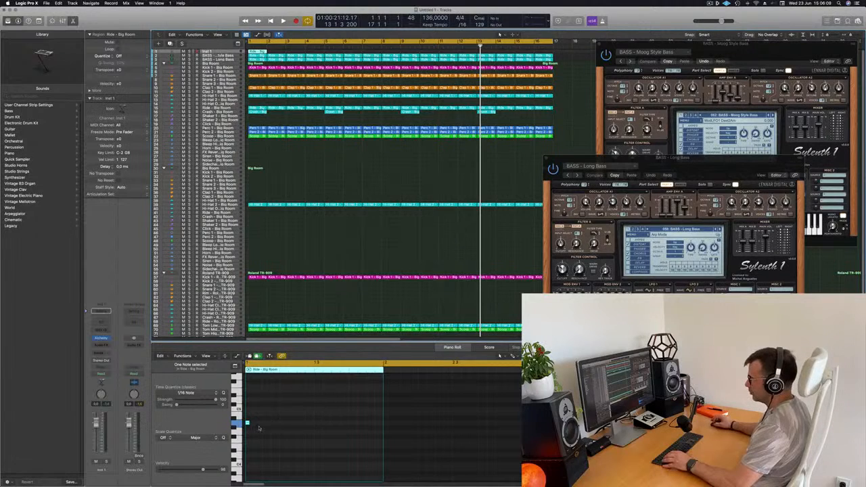
{"action": "left_click_drag", "start_coordinate": [250, 423], "coordinate": [377, 424]}
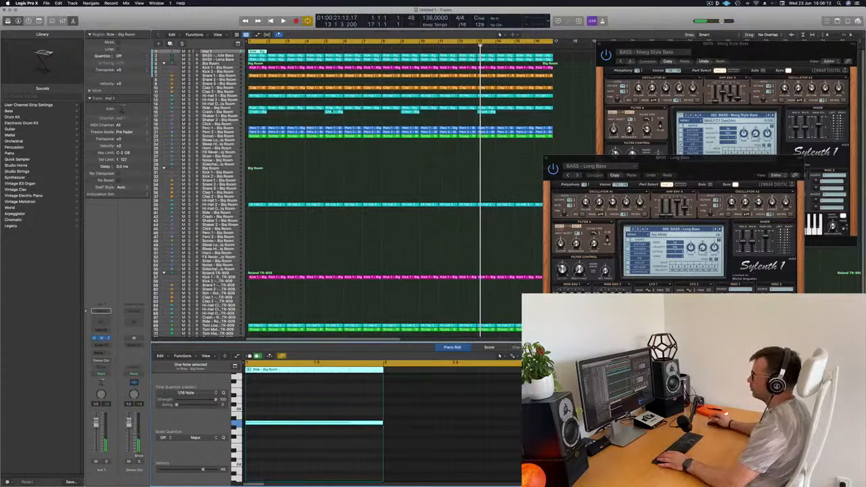
- Load the 70s Synth Strings preset from Alchemy's Strings category on Inst 1 and play it in the mix
{"action": "left_click", "coordinate": [279, 213]}
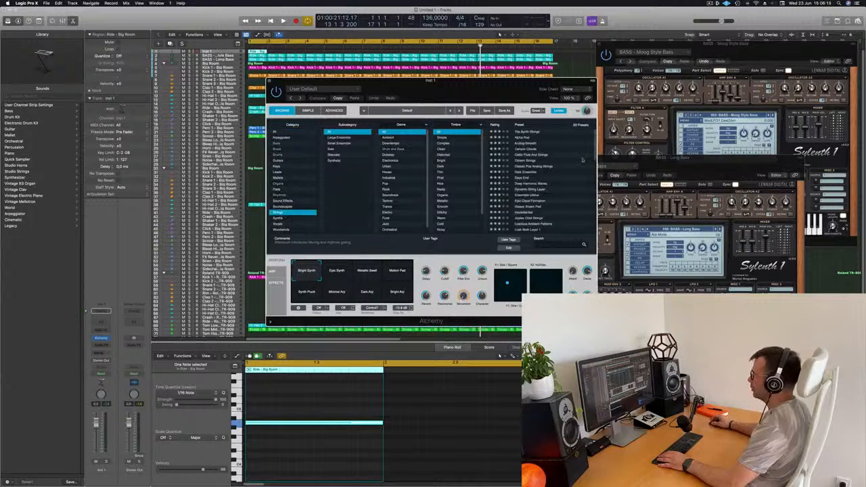
{"action": "left_click", "coordinate": [539, 132]}
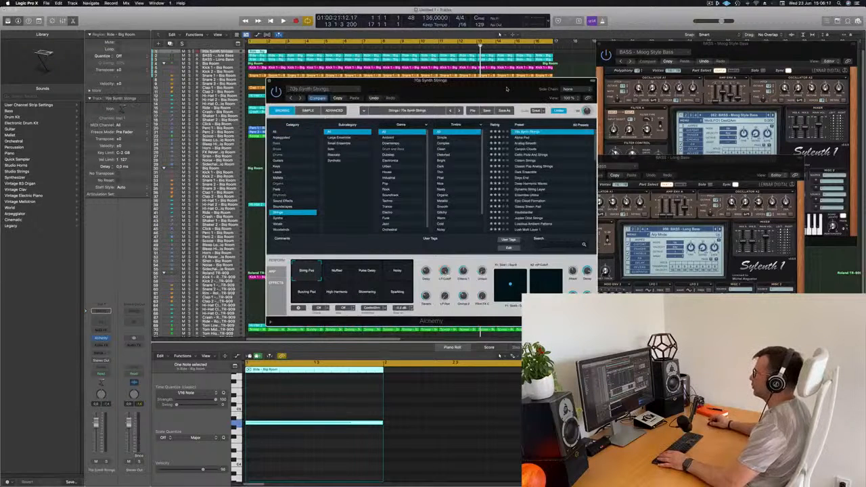
{"action": "left_click_drag", "start_coordinate": [506, 89], "coordinate": [736, 84]}
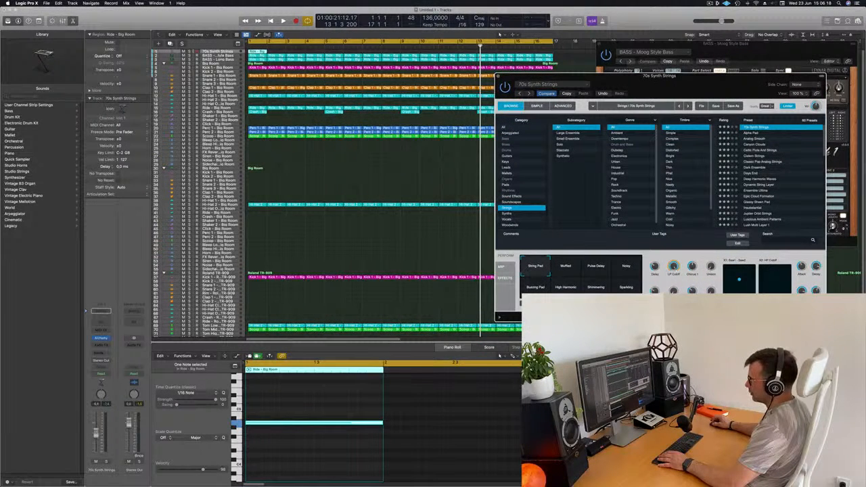
{"action": "key", "text": "space"}
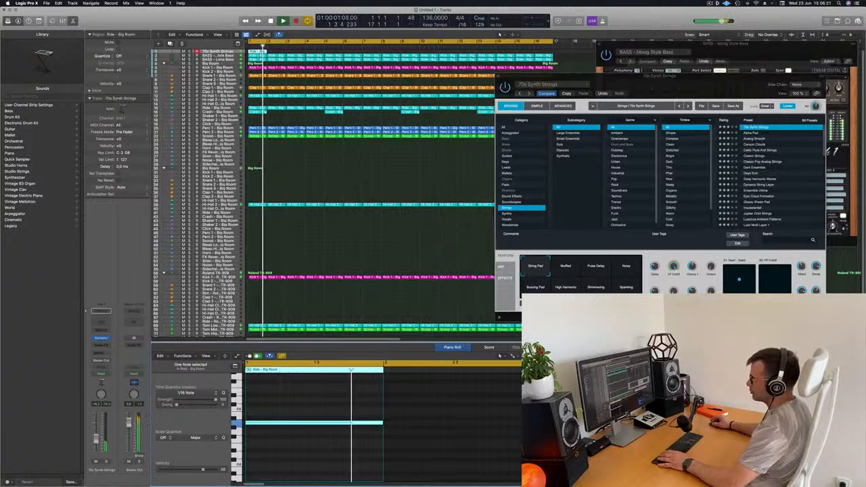
{"action": "key", "text": "space"}
{"action": "key", "text": "space"}
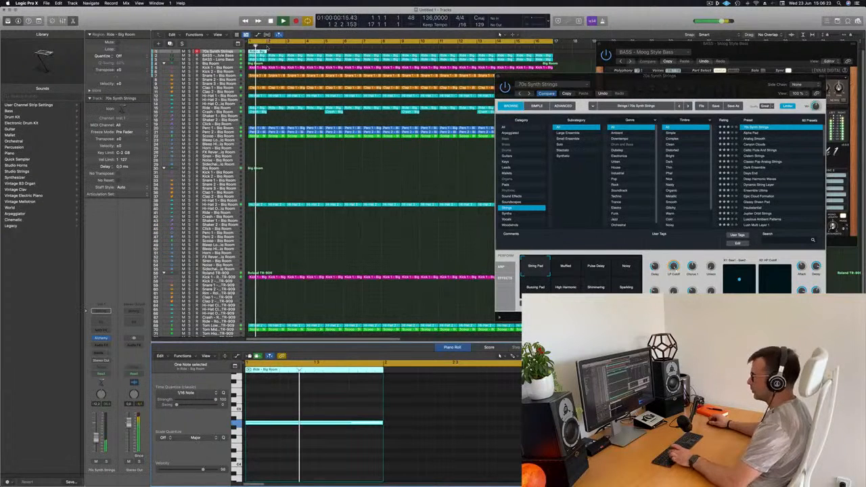
- Undo the last note extension and restart playback
{"action": "key", "text": "super+z"}
{"action": "key", "text": "super+z"}
{"action": "key", "text": "super+z"}
{"action": "key", "text": "space"}
{"action": "key", "text": "space"}
- Repeat the first region on the 70s Synth Strings track through bar 16 and restart playback
{"action": "left_click", "coordinate": [261, 51]}
{"action": "key", "text": "super+r"}
{"action": "key", "text": "super+r"}
{"action": "key", "text": "super+r"}
{"action": "key", "text": "super+r"}
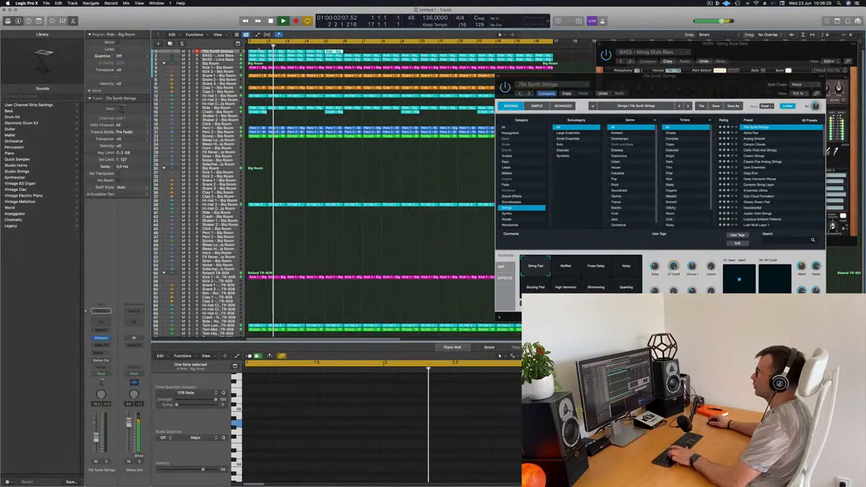
{"action": "key", "text": "super+r"}
{"action": "key", "text": "super+r"}
{"action": "key", "text": "super+r"}
{"action": "key", "text": "super+r"}
{"action": "key", "text": "super+r"}
{"action": "key", "text": "super+r"}
{"action": "key", "text": "super+r"}
{"action": "key", "text": "super+r"}
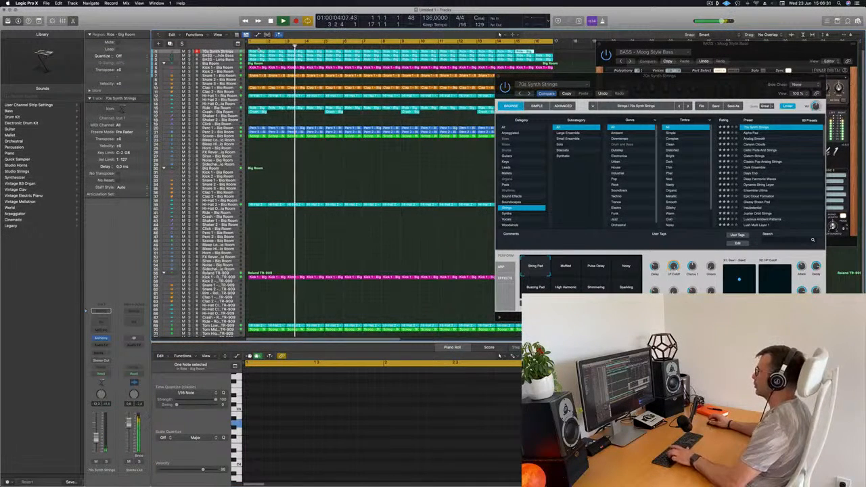
{"action": "key", "text": "space"}
{"action": "key", "text": "space"}
- Extend the note in all 16 string regions to the full bar length and resume playback
{"action": "left_click", "coordinate": [259, 51]}
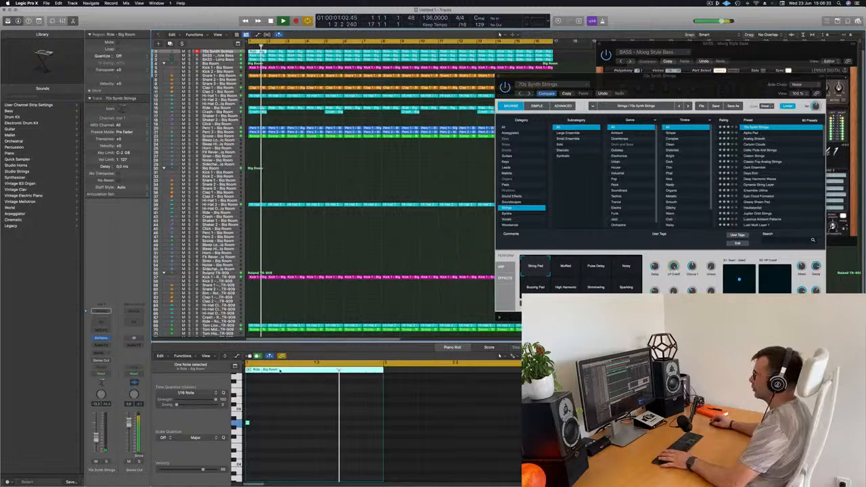
{"action": "key", "text": "space"}
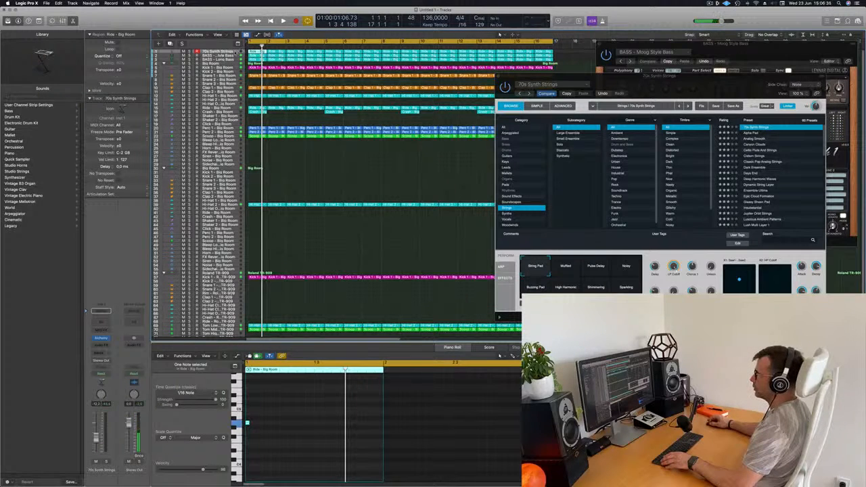
{"action": "left_click", "coordinate": [235, 52]}
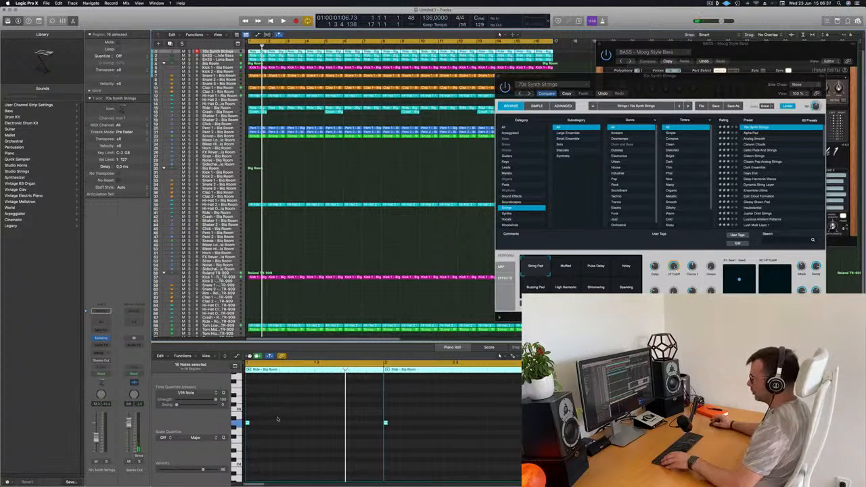
{"action": "left_click_drag", "start_coordinate": [249, 422], "coordinate": [382, 425]}
{"action": "key", "text": "space"}
- Audition the Alpha Pad and Analog Smooth presets in Alchemy during playback and load Canyon Clouds
{"action": "left_click_drag", "start_coordinate": [691, 80], "coordinate": [509, 99]}
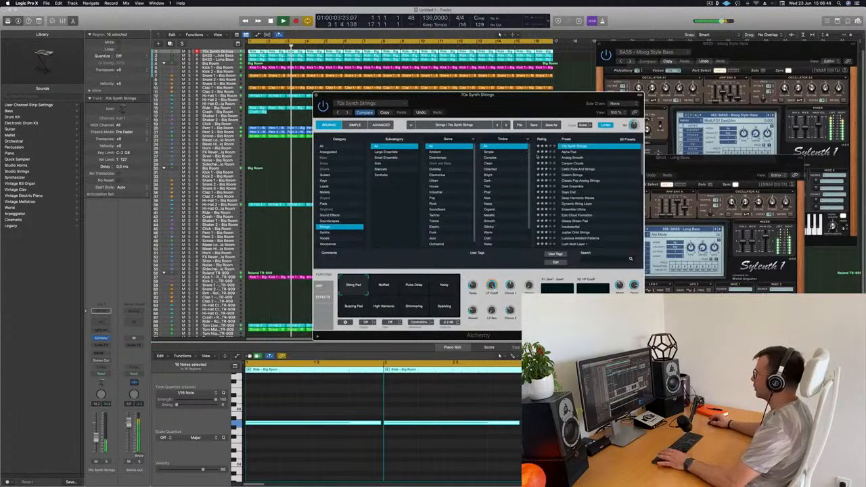
{"action": "left_click", "coordinate": [568, 151]}
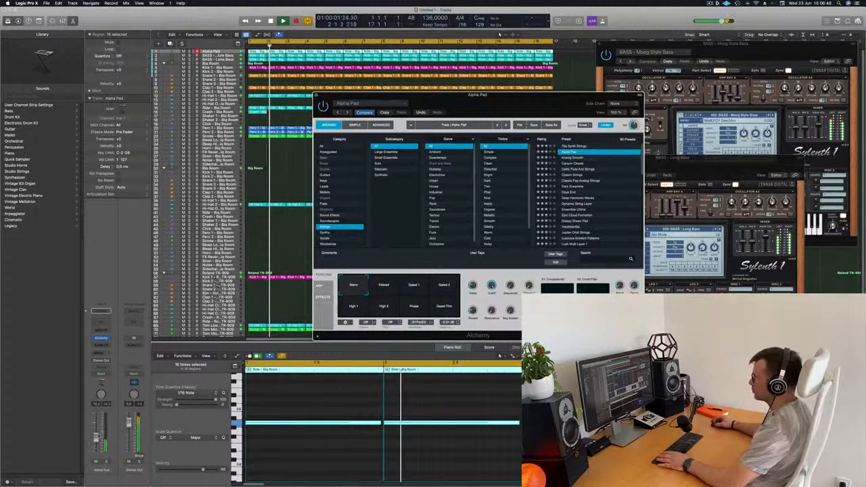
{"action": "left_click", "coordinate": [571, 157]}
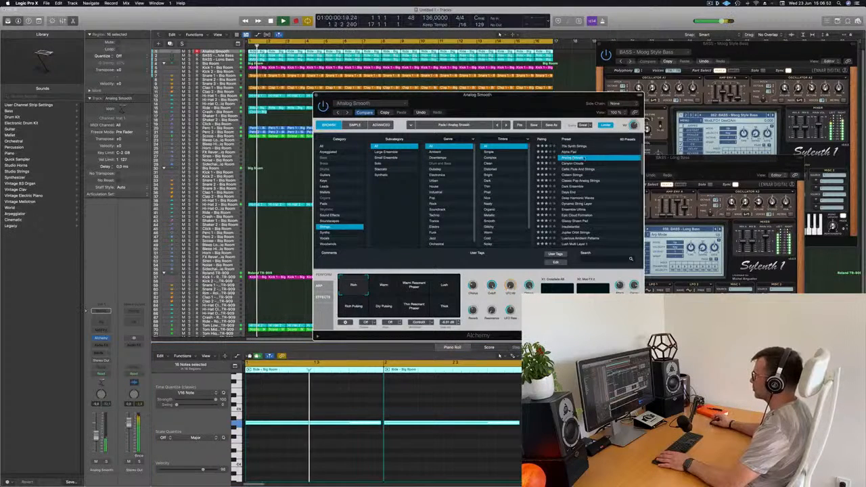
{"action": "left_click_drag", "start_coordinate": [535, 98], "coordinate": [596, 65]}
{"action": "key", "text": "Down"}
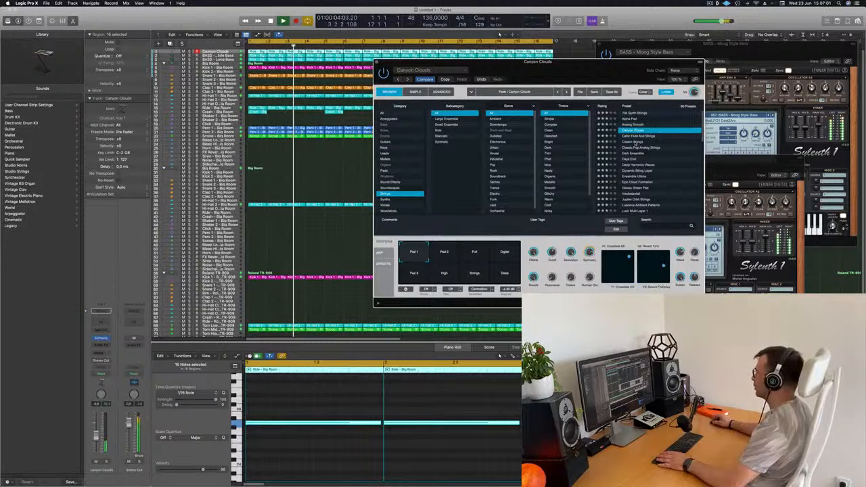
- Adjust the Canyon Clouds track's volume and close its Alchemy window
{"action": "left_click", "coordinate": [96, 435]}
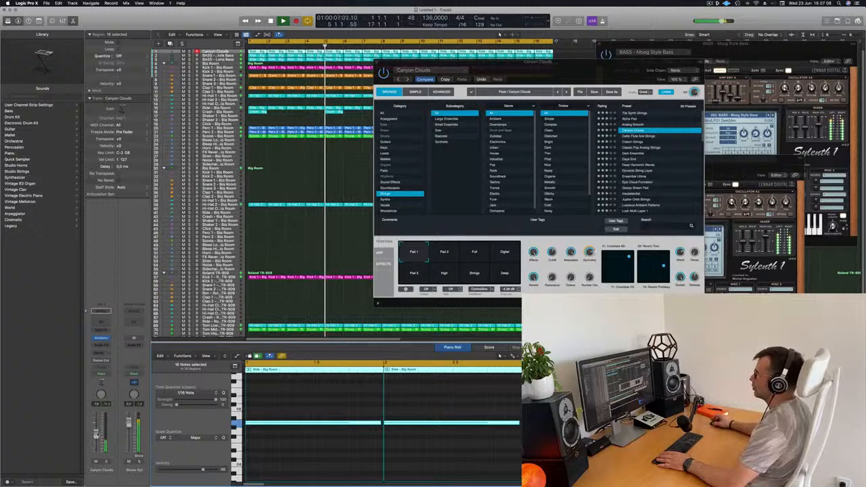
{"action": "left_click_drag", "start_coordinate": [605, 63], "coordinate": [554, 71]}
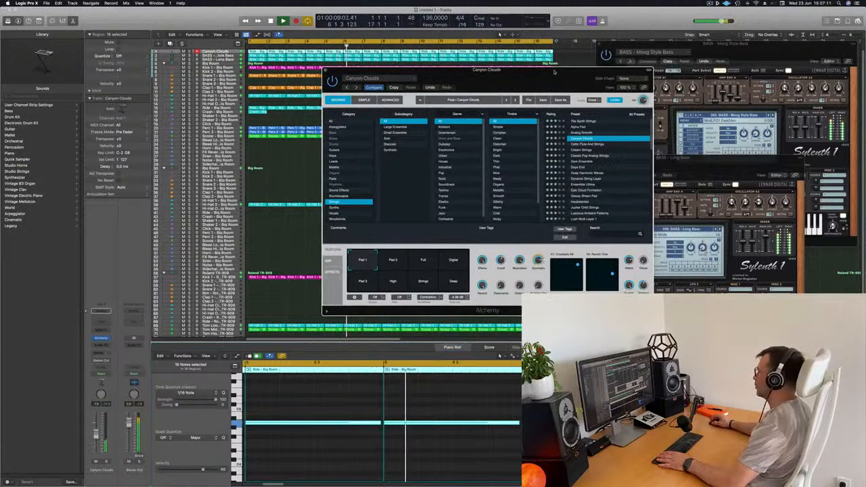
{"action": "left_click", "coordinate": [325, 70]}
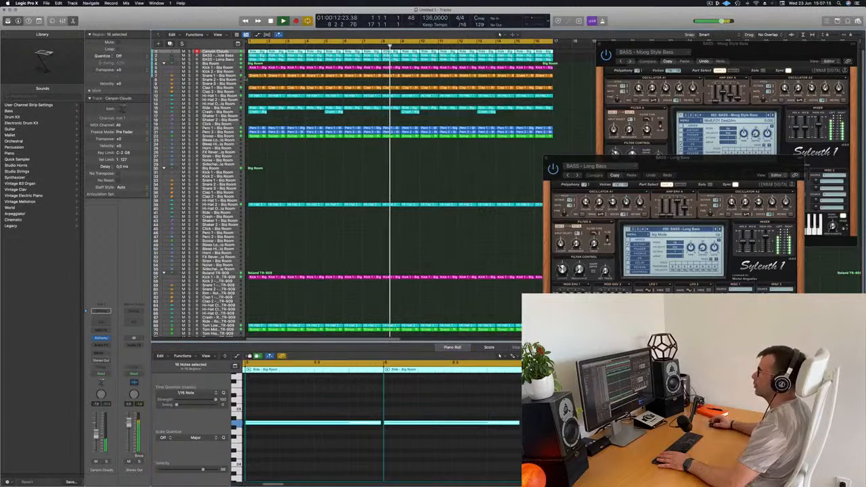
- Duplicate the Canyon Clouds track, copy its first region onto the new track and repeat it through bar 16
{"action": "key", "text": "super+d"}
{"action": "left_click", "coordinate": [257, 52]}
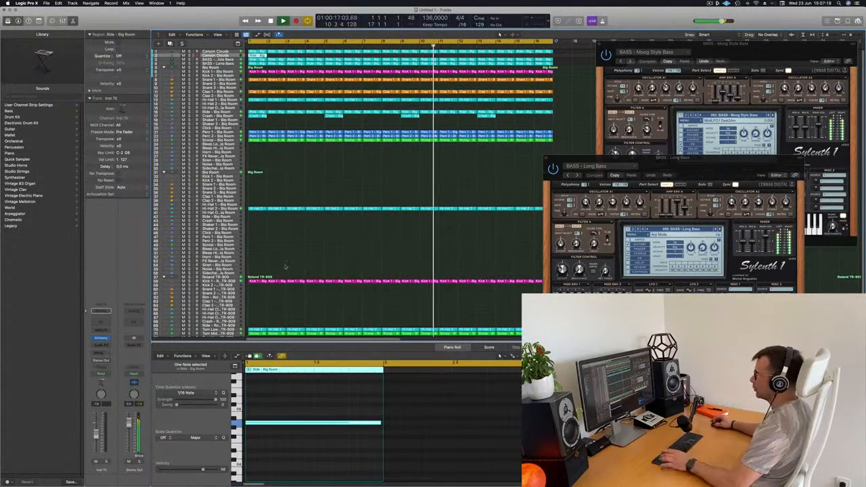
{"action": "key", "text": "Return"}
{"action": "left_click_drag", "start_coordinate": [260, 56], "coordinate": [279, 56]}
{"action": "left_click", "coordinate": [254, 55], "text": "shift"}
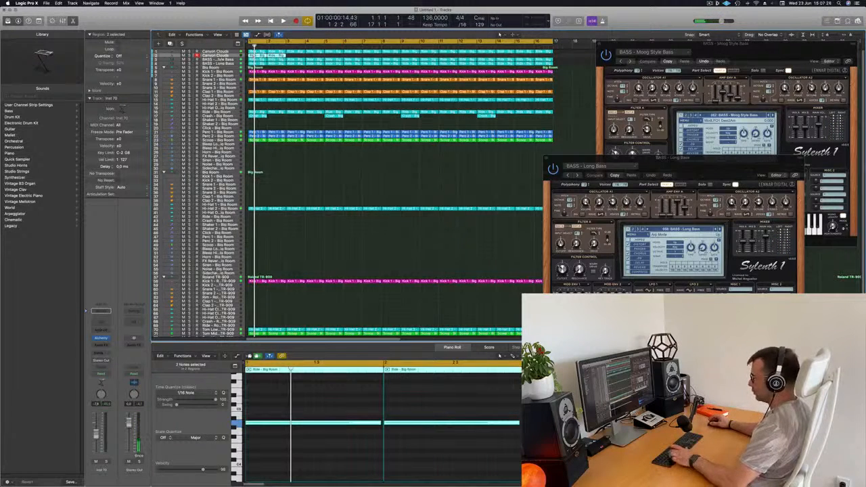
{"action": "key", "text": "super+r"}
{"action": "key", "text": "super+r"}
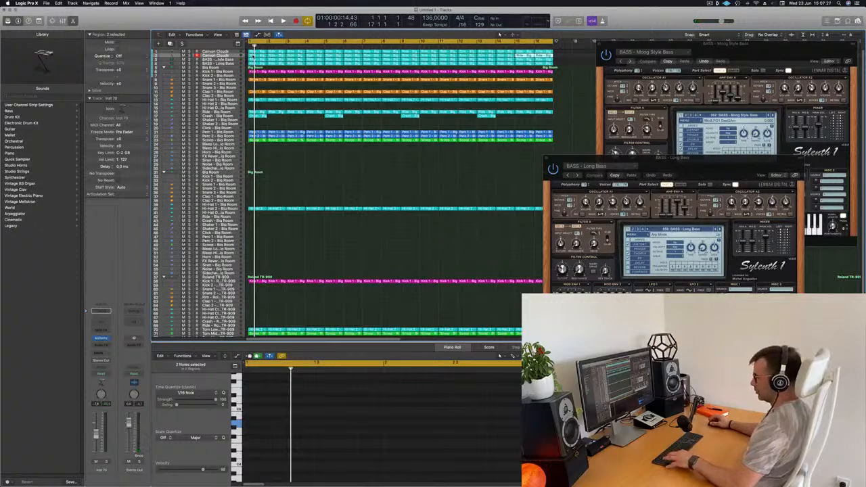
- Name all regions in the project after their tracks and color them by track color
{"action": "key", "text": "super+a"}
{"action": "right_click", "coordinate": [354, 52]}
{"action": "left_click", "coordinate": [379, 53]}
{"action": "right_click", "coordinate": [348, 56]}
{"action": "left_click", "coordinate": [355, 63]}
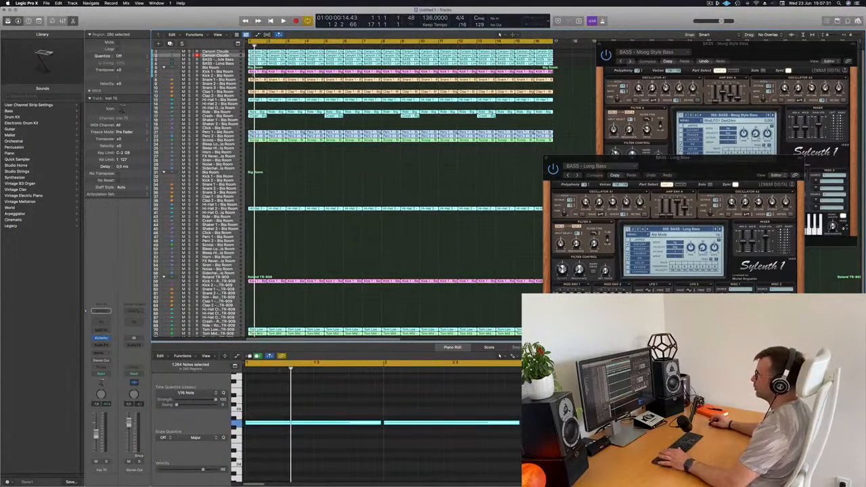
- Load 70s Rock Synth Patterns from Alchemy's Arpeggiated category on the duplicated track and lower the track's volume during playback
{"action": "left_click", "coordinate": [215, 56]}
{"action": "key", "text": "space"}
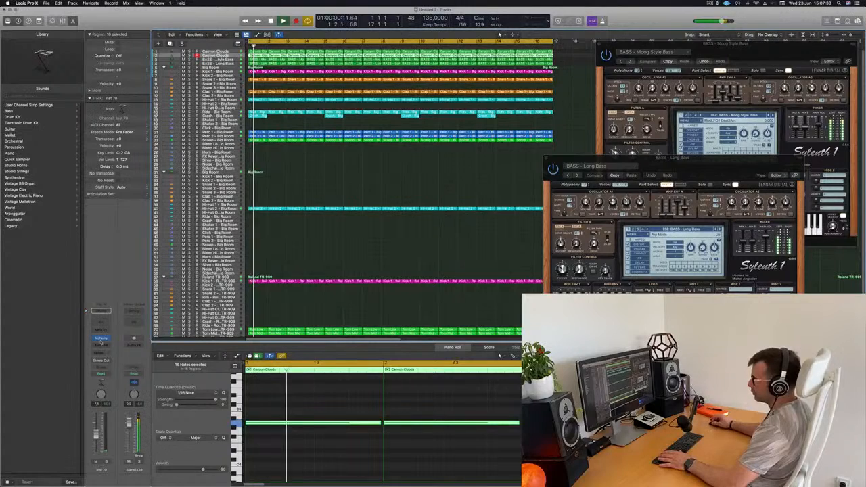
{"action": "left_click", "coordinate": [101, 338]}
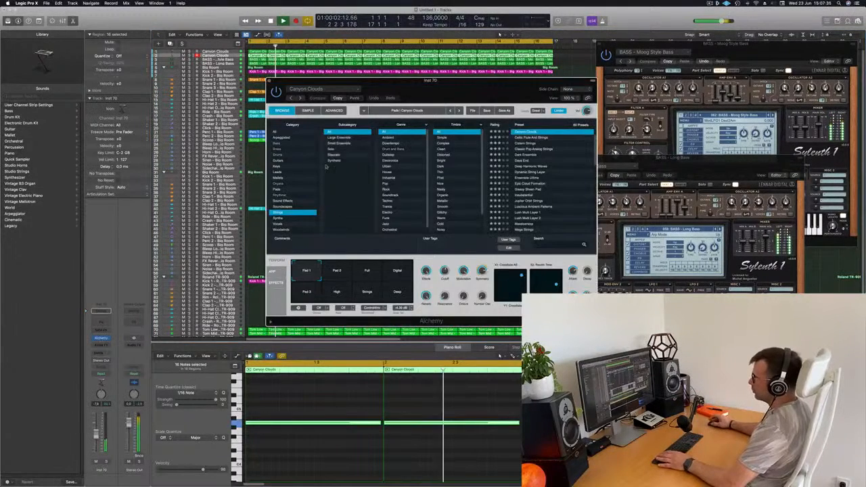
{"action": "left_click", "coordinate": [279, 138]}
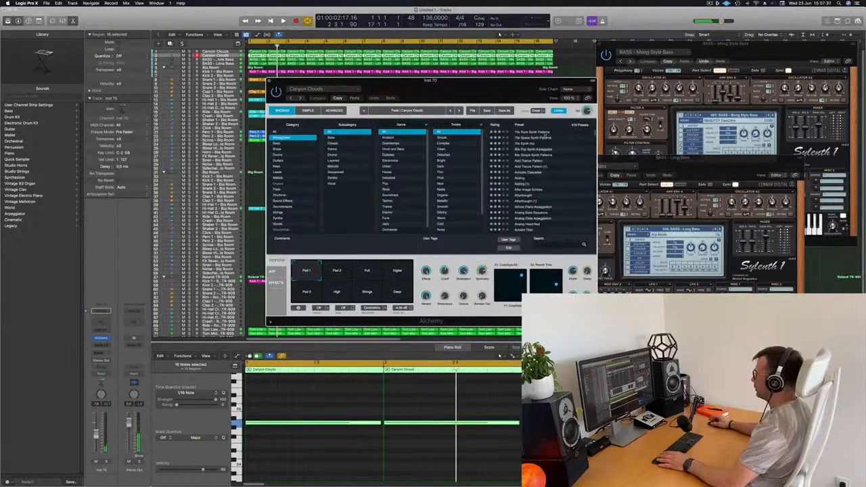
{"action": "left_click_drag", "start_coordinate": [483, 92], "coordinate": [552, 82]}
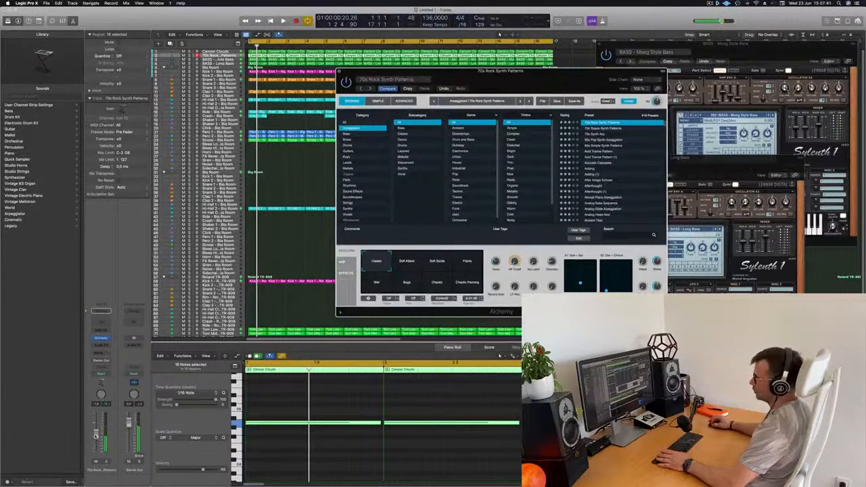
{"action": "left_click_drag", "start_coordinate": [96, 437], "coordinate": [96, 445]}
{"action": "key", "text": "space"}
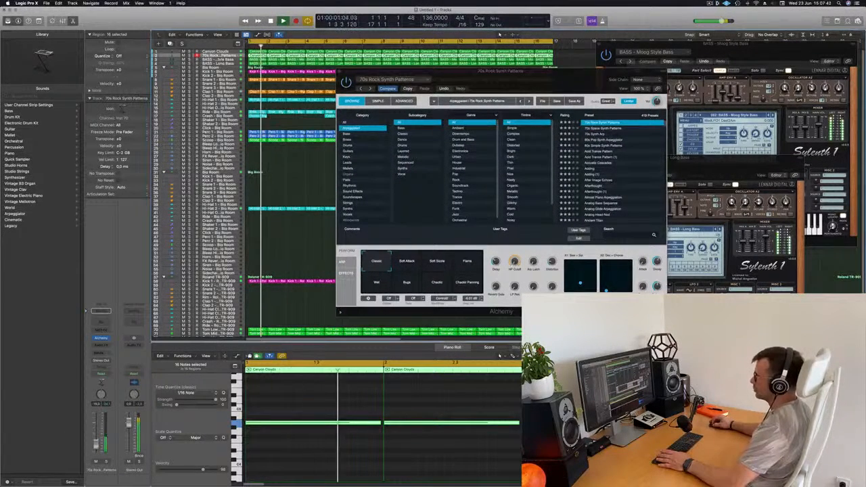
- Audition the following Arpeggiated presets up to Acid Trance Pattern, load After Image Echoes and raise the track's volume
{"action": "left_click", "coordinate": [609, 128]}
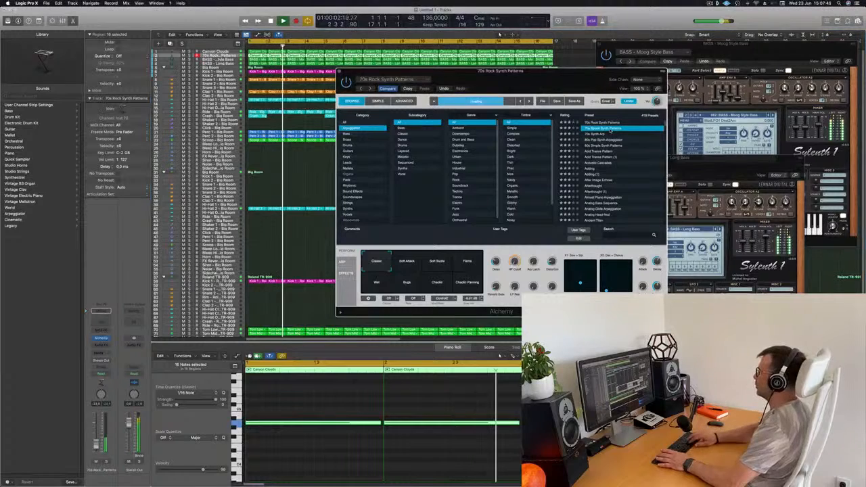
{"action": "key", "text": "Down"}
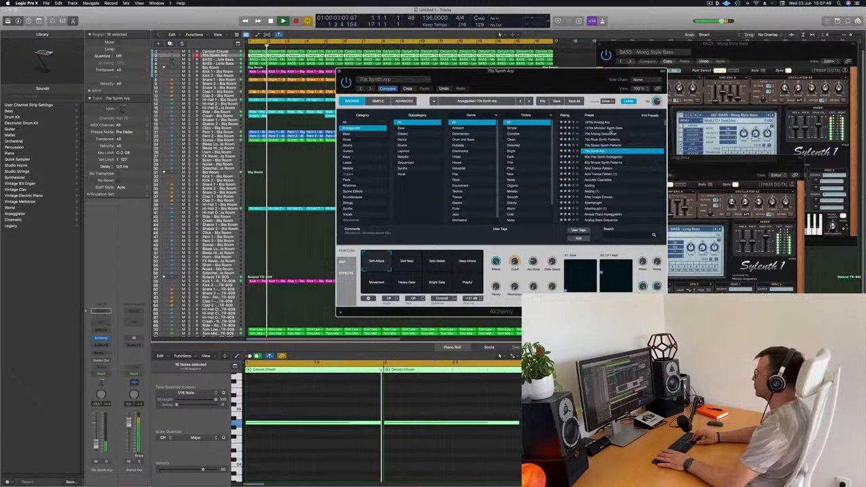
{"action": "key", "text": "Down"}
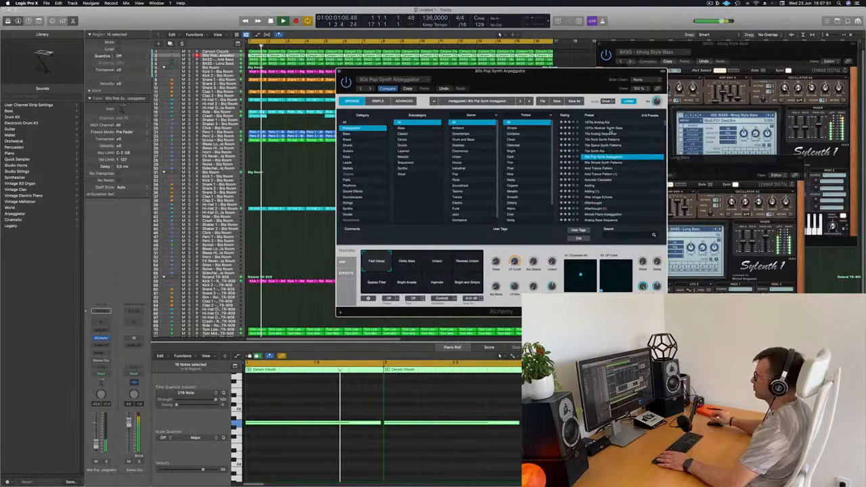
{"action": "key", "text": "Down"}
{"action": "key", "text": "Down"}
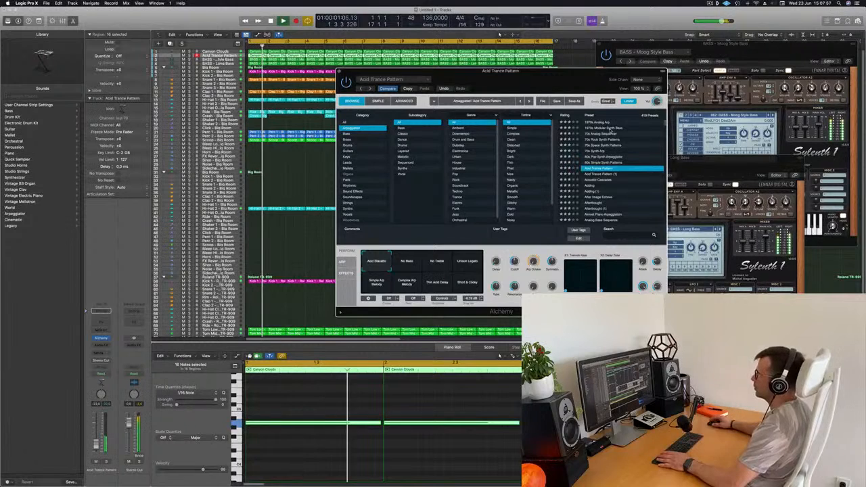
{"action": "scroll", "coordinate": [600, 184], "scroll_direction": "down", "scroll_amount": 2}
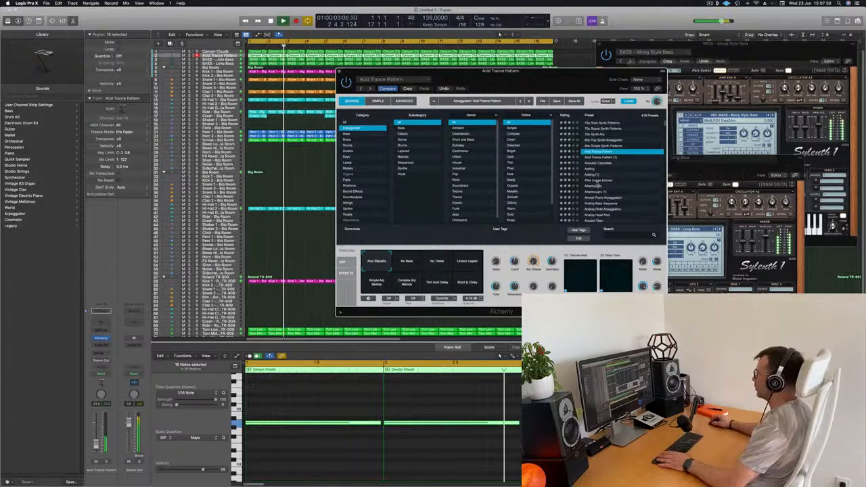
{"action": "left_click", "coordinate": [598, 181]}
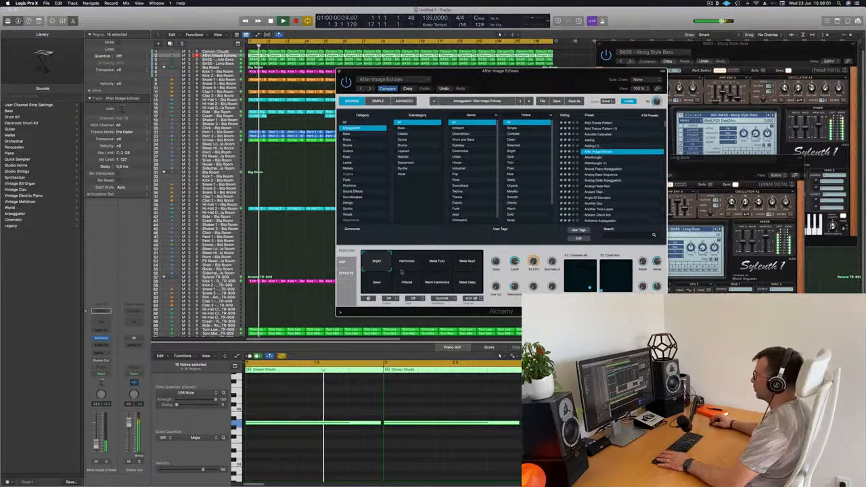
{"action": "left_click_drag", "start_coordinate": [96, 444], "coordinate": [96, 441]}
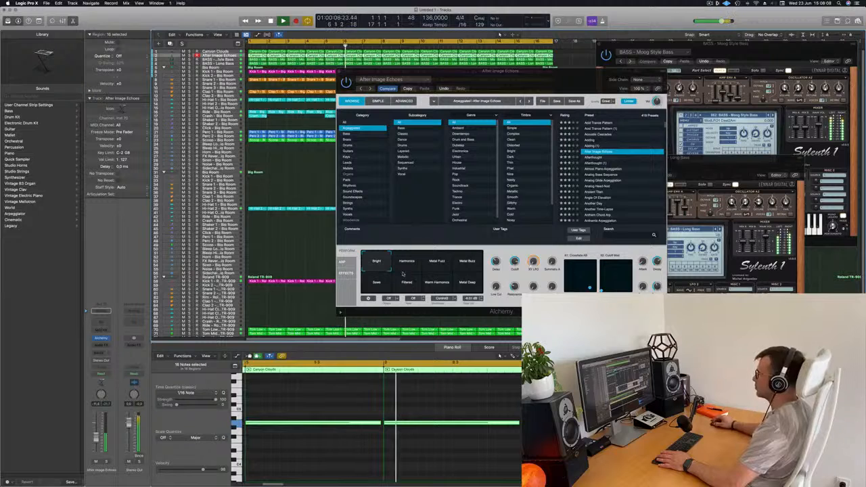
- Audition After Image Echoes' performance variations such as Harmonics, Metal Fuzz and Metal Buzz, return to Bright and close the Alchemy window
{"action": "left_click", "coordinate": [407, 265]}
{"action": "left_click", "coordinate": [435, 268]}
{"action": "left_click", "coordinate": [467, 268]}
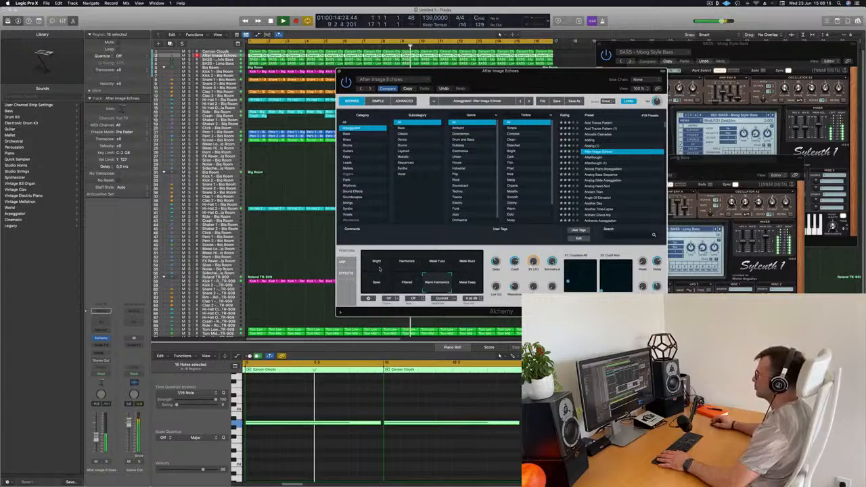
{"action": "left_click_drag", "start_coordinate": [549, 76], "coordinate": [528, 77]}
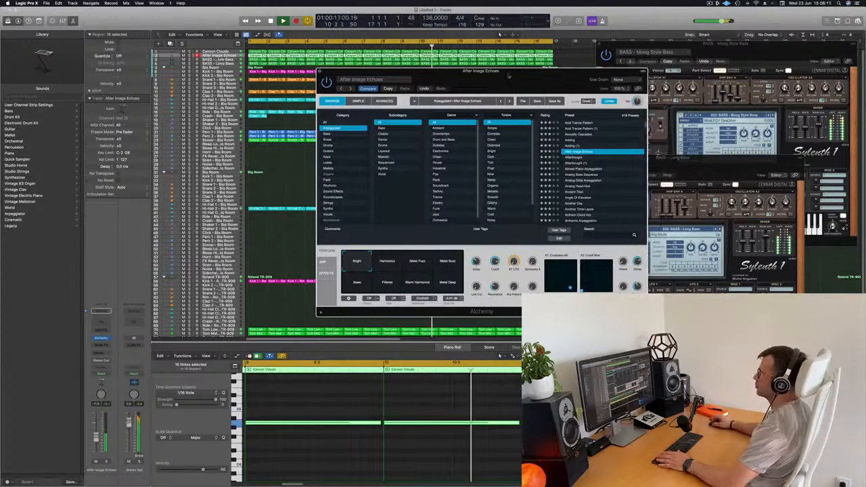
{"action": "left_click", "coordinate": [319, 71]}
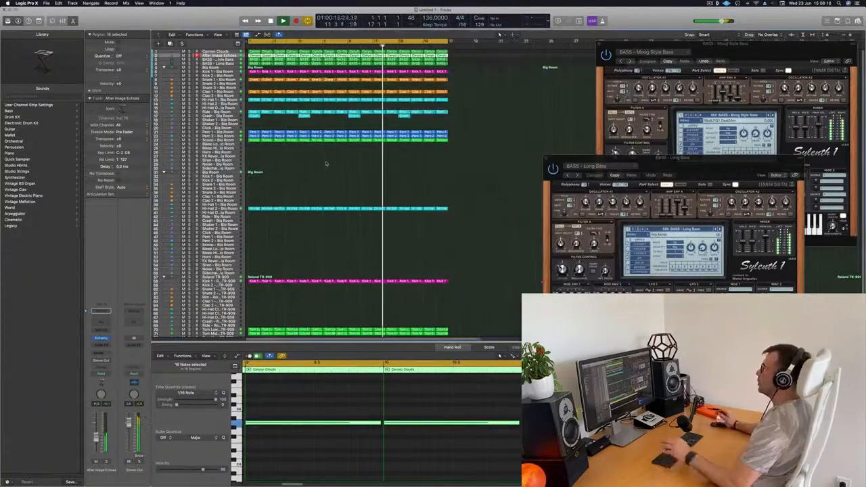